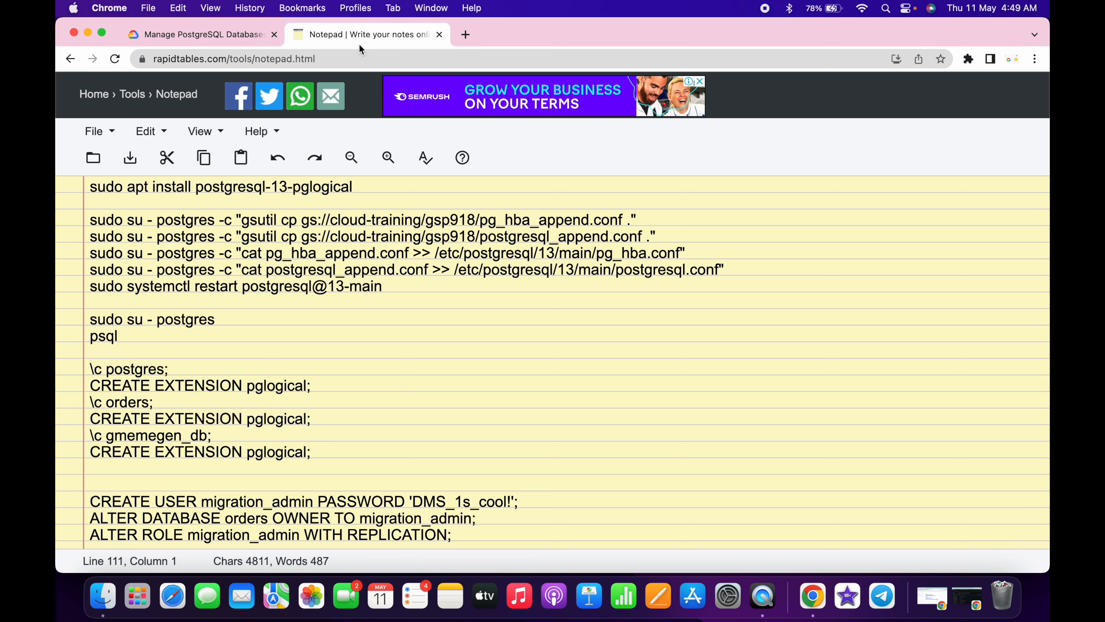
# - Switch from the challenge lab page to the Google Cloud console and accept its terms of service
pyautogui.click(212, 35)
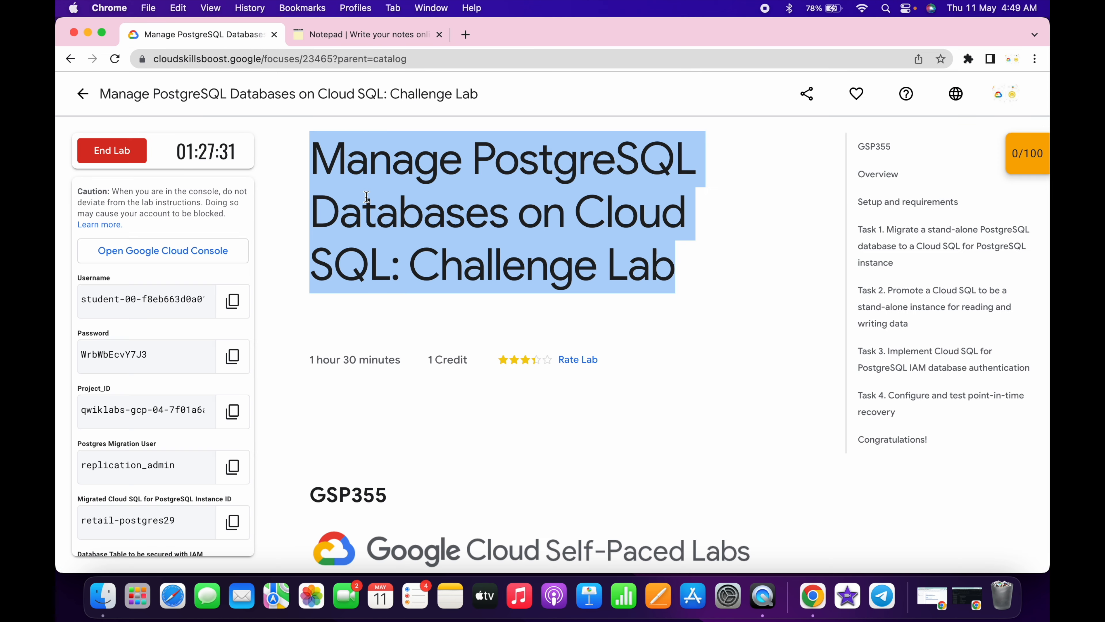
pyautogui.click(409, 307)
pyautogui.hotkey('ctrl', 'Right')
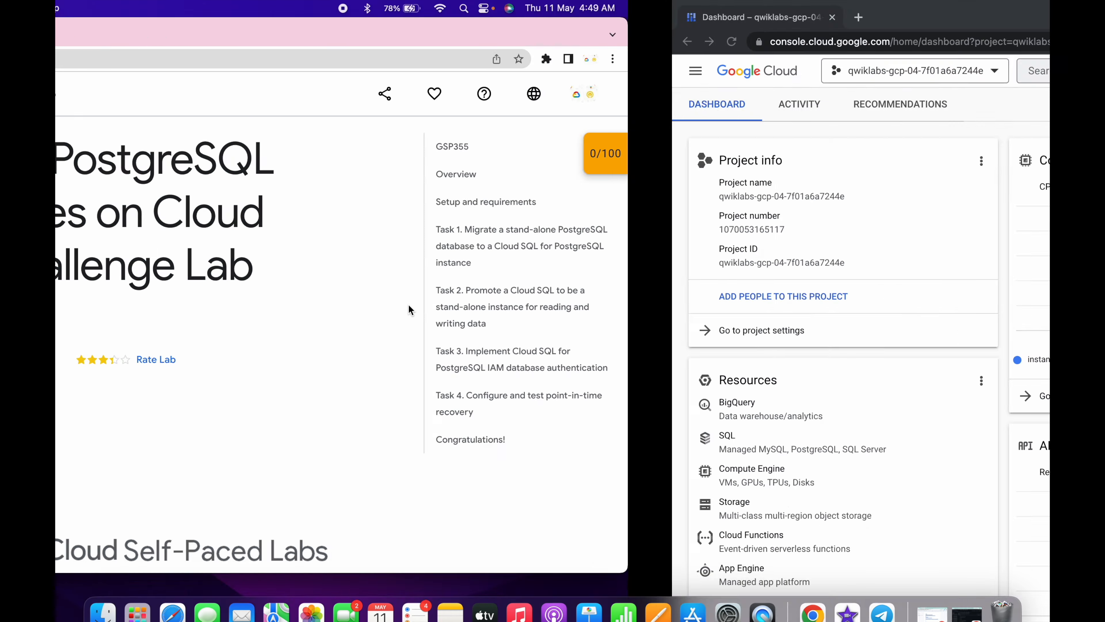
pyautogui.click(382, 428)
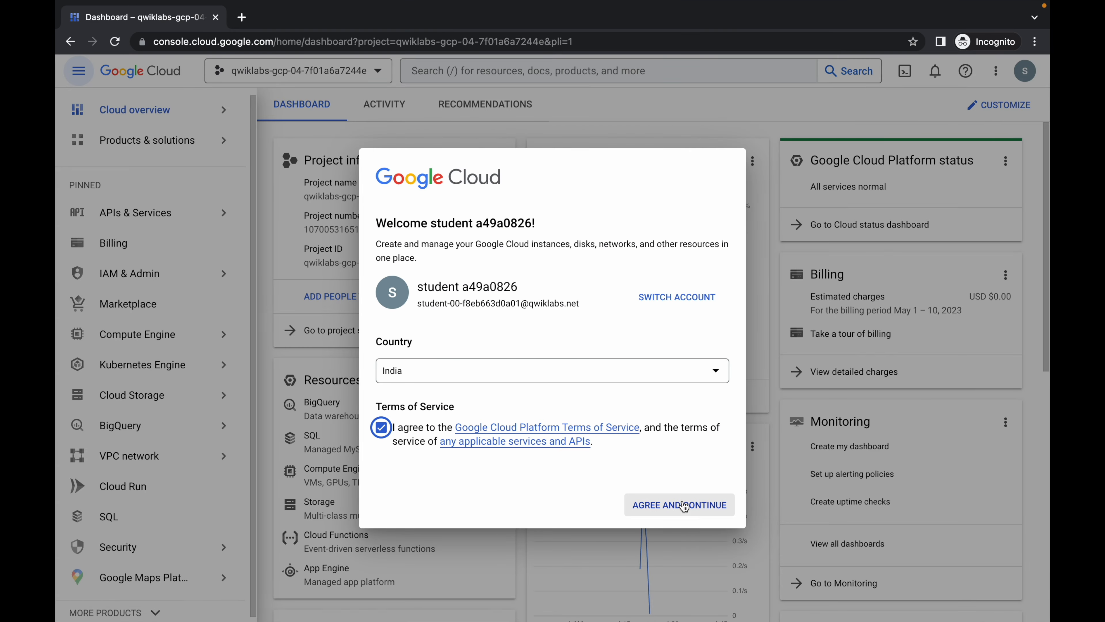
pyautogui.click(688, 509)
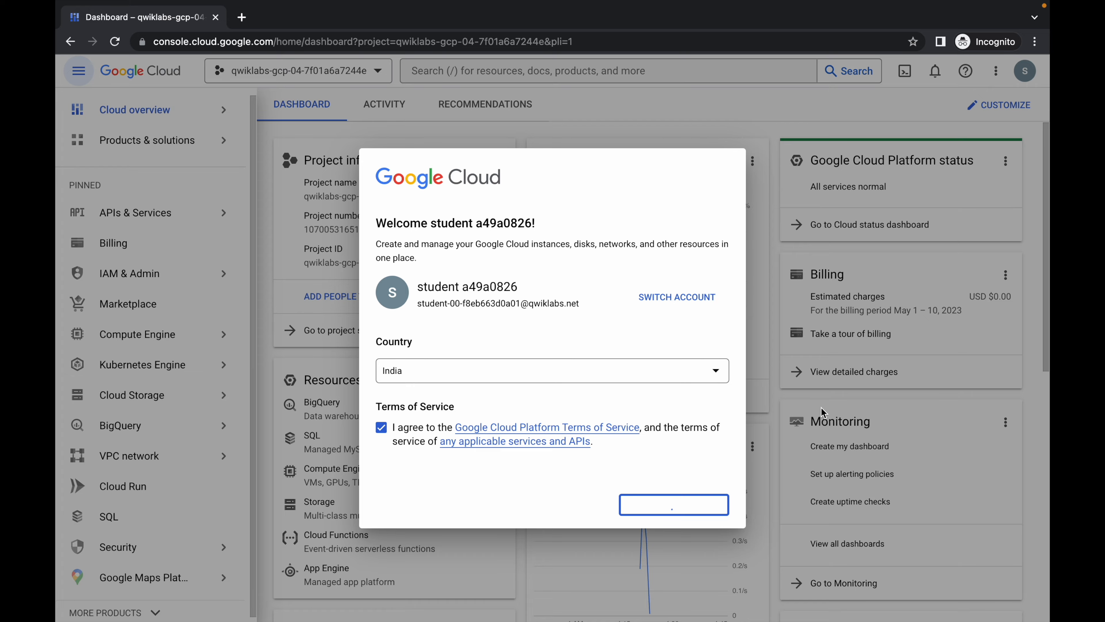
# - Copy "Database Migration API" from the Task 1 instructions, search the console for it and open its Marketplace entry in a new tab
pyautogui.hotkey('ctrl', 'Left')
pyautogui.scroll(-20, 601, 341)
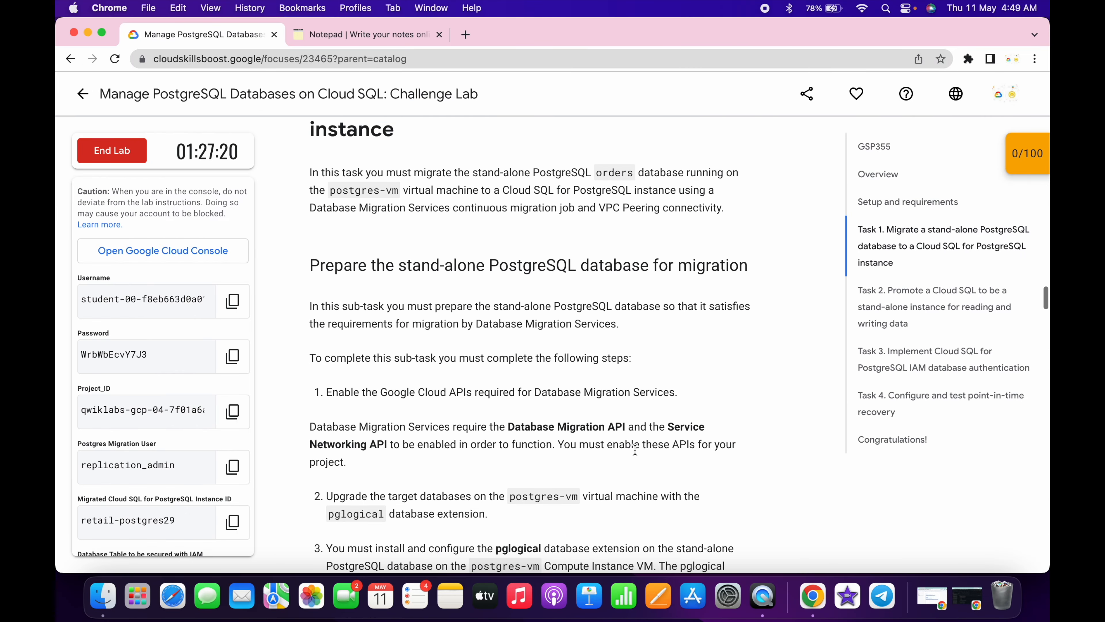
pyautogui.moveTo(507, 426); pyautogui.dragTo(625, 419)
pyautogui.hotkey('ctrl', 'c')
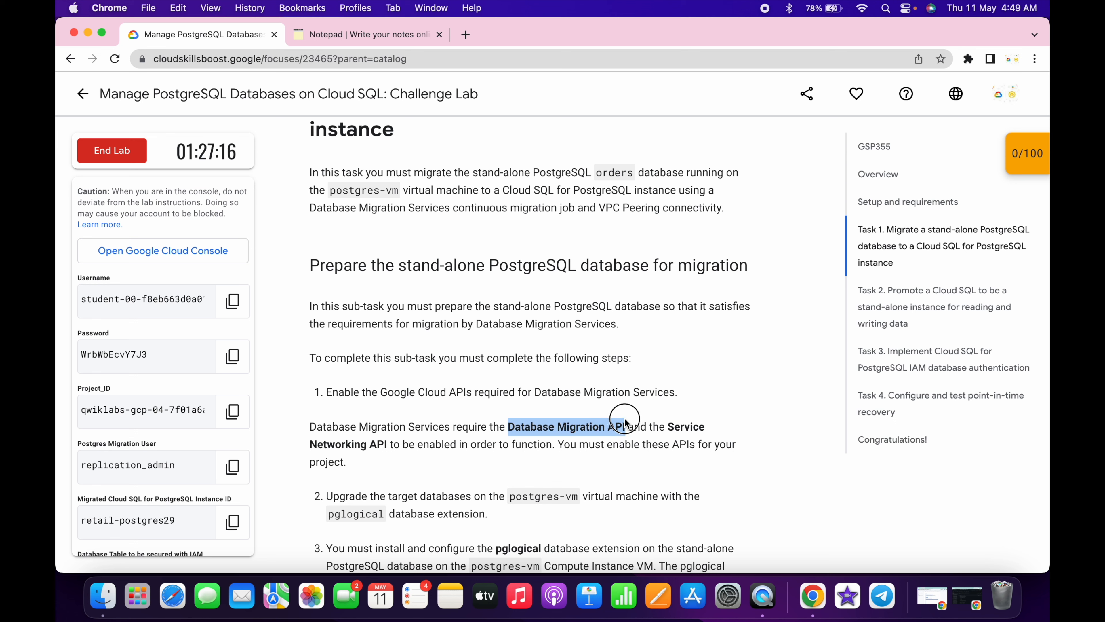
pyautogui.hotkey('ctrl', 'Right')
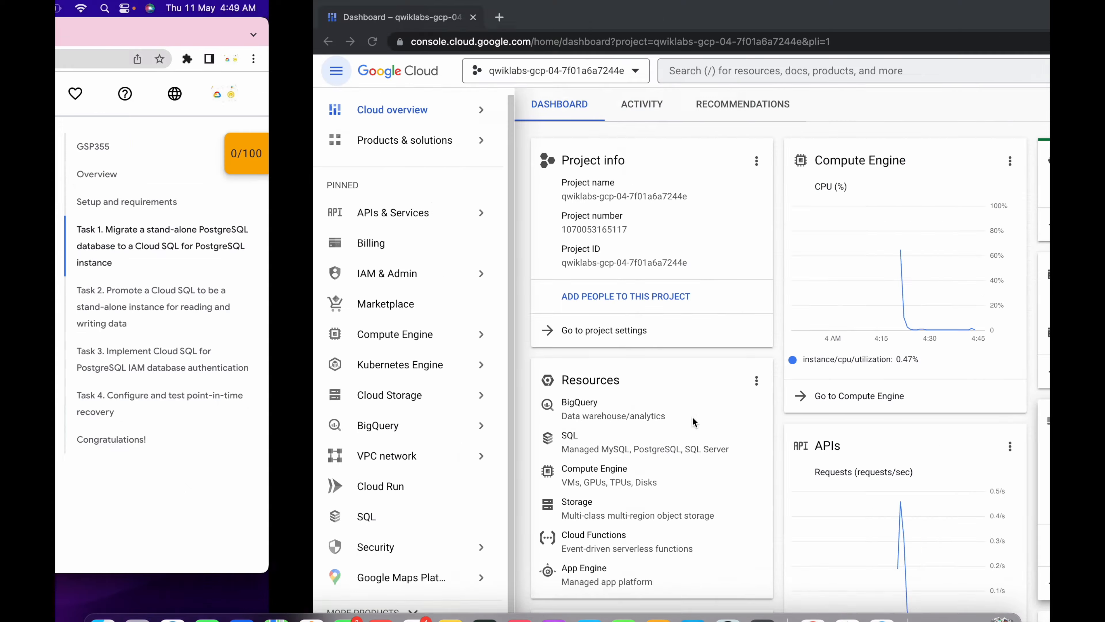
pyautogui.click(677, 70)
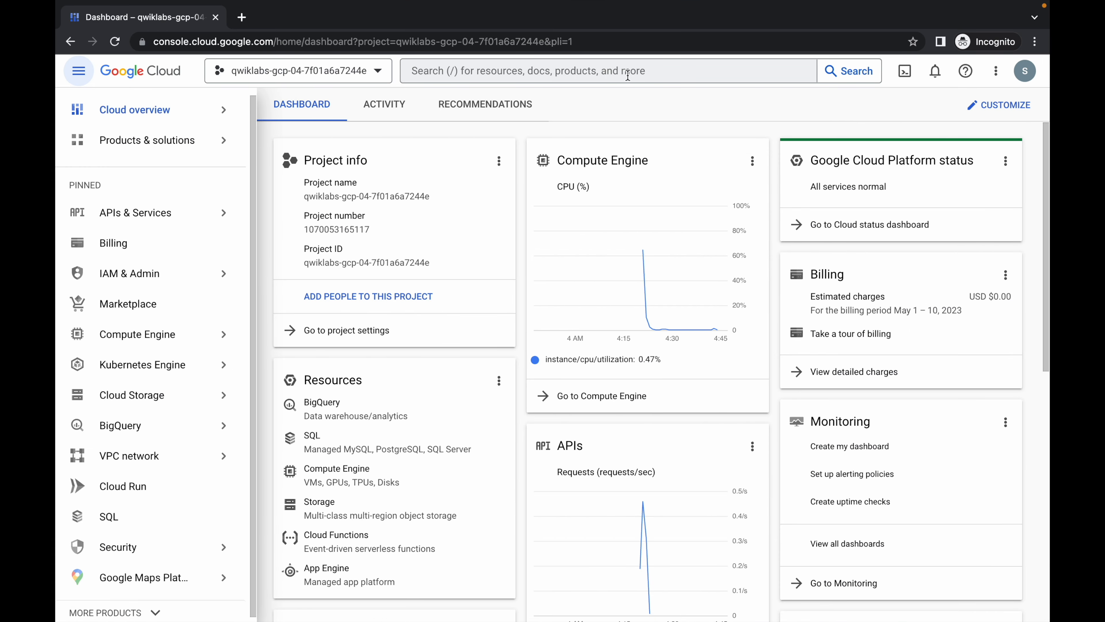
pyautogui.hotkey('ctrl', 'v')
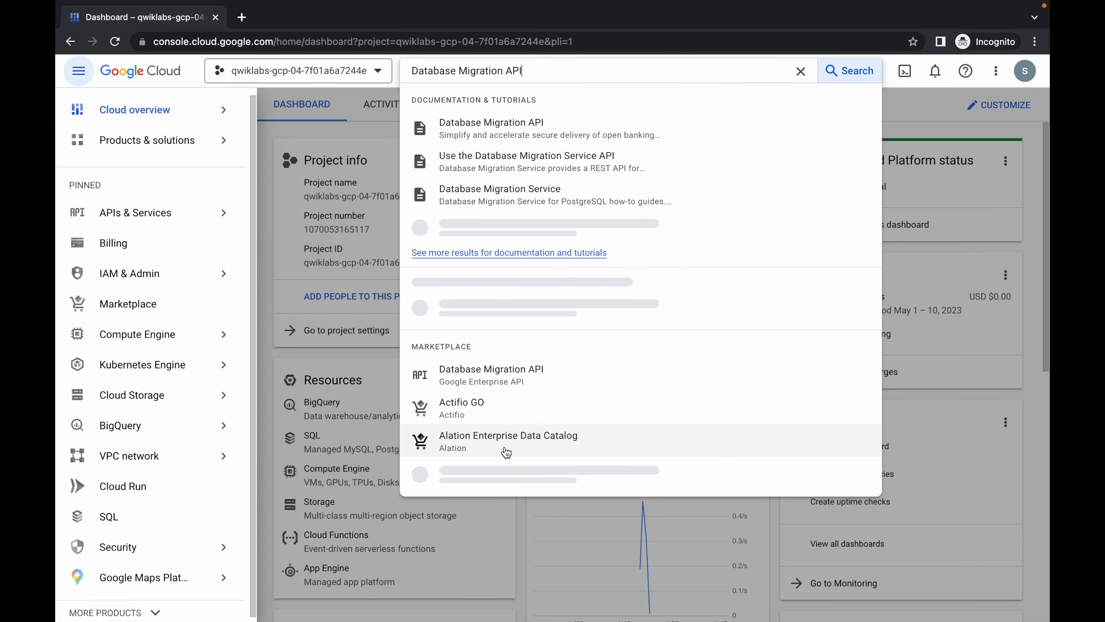
pyautogui.keyDown('super'); pyautogui.click(491, 422); pyautogui.keyUp('super')
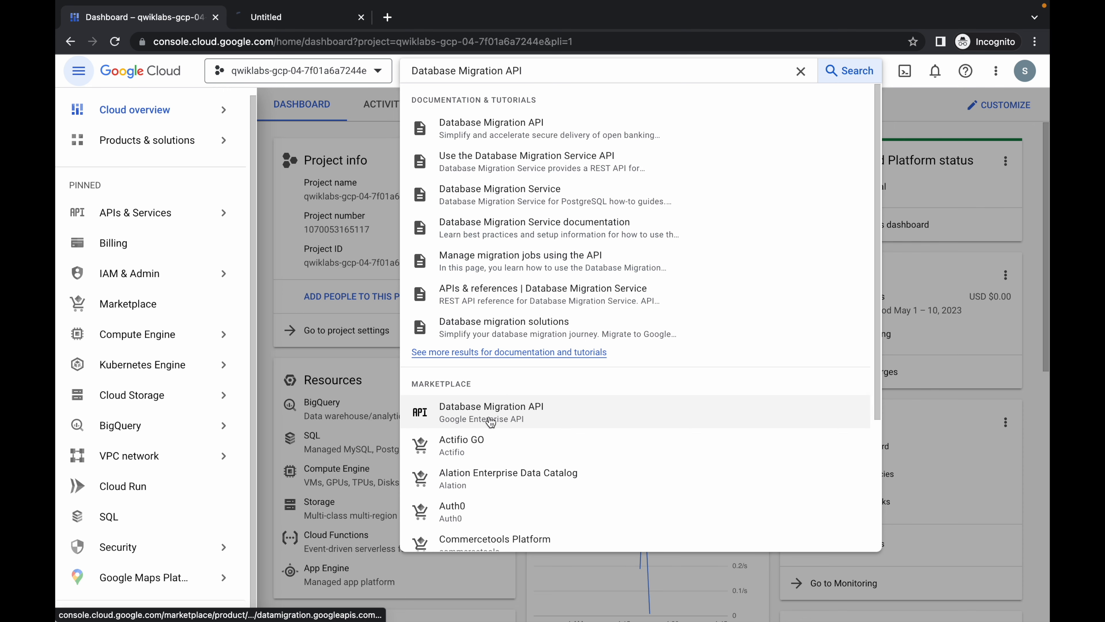
# - Copy "Service Networking API" from the lab instructions, search the console for it and open its Marketplace entry in a new tab
pyautogui.hotkey('ctrl', 'Left')
pyautogui.moveTo(669, 425); pyautogui.dragTo(387, 436)
pyautogui.press('super+c')
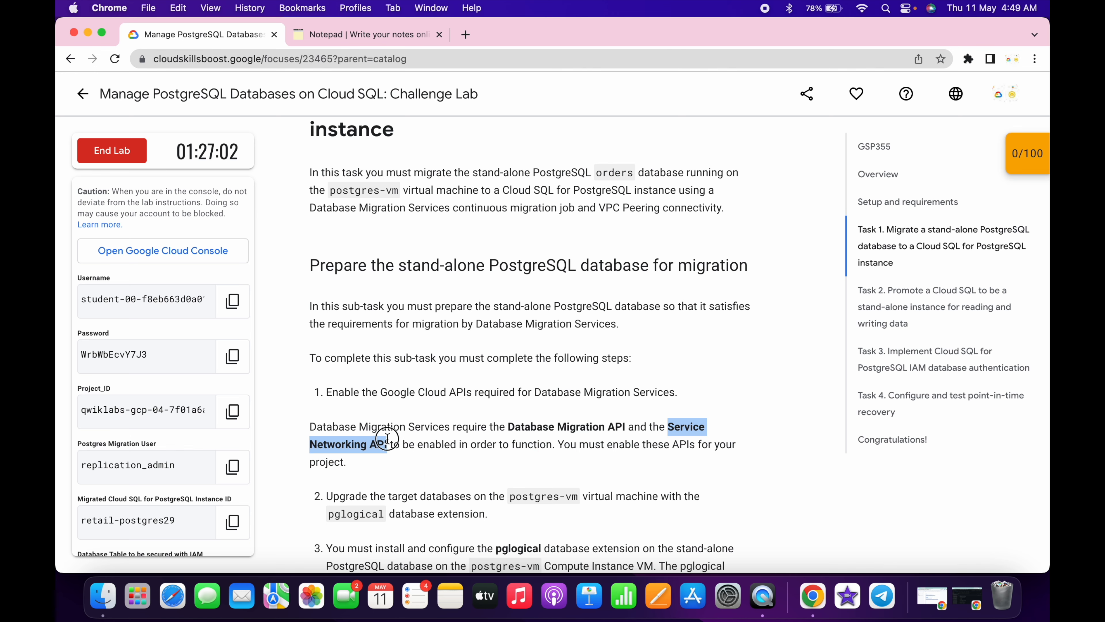
pyautogui.hotkey('ctrl', 'Right')
pyautogui.tripleClick(538, 68)
pyautogui.press('super+v')
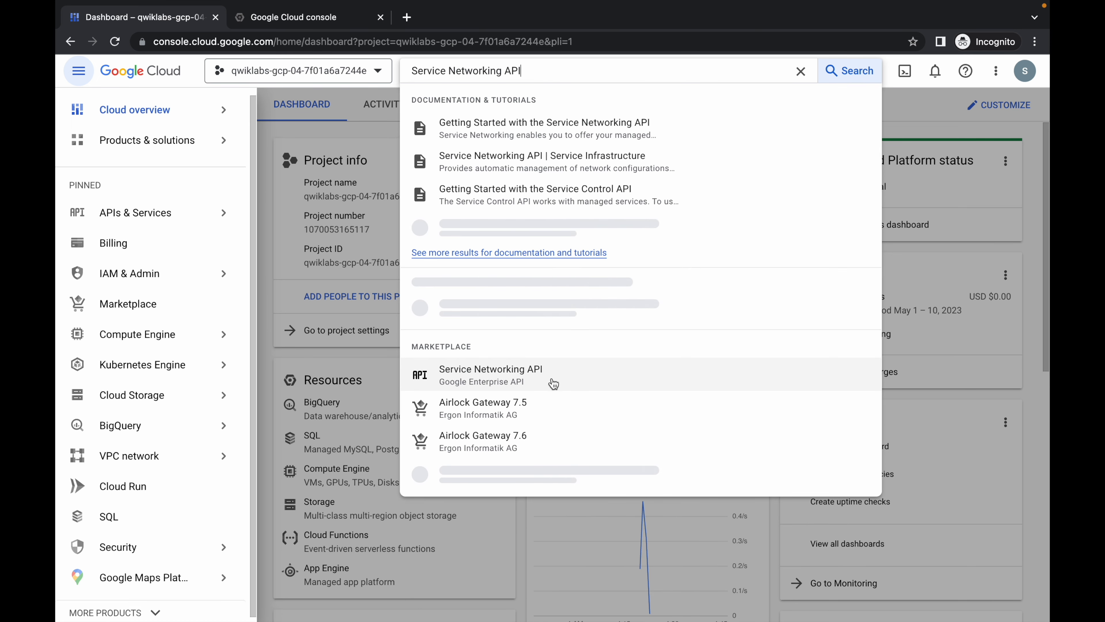
pyautogui.keyDown('super'); pyautogui.click(503, 423); pyautogui.keyUp('super')
# - Enable the Database Migration API and the Service Networking API for the project
pyautogui.click(321, 20)
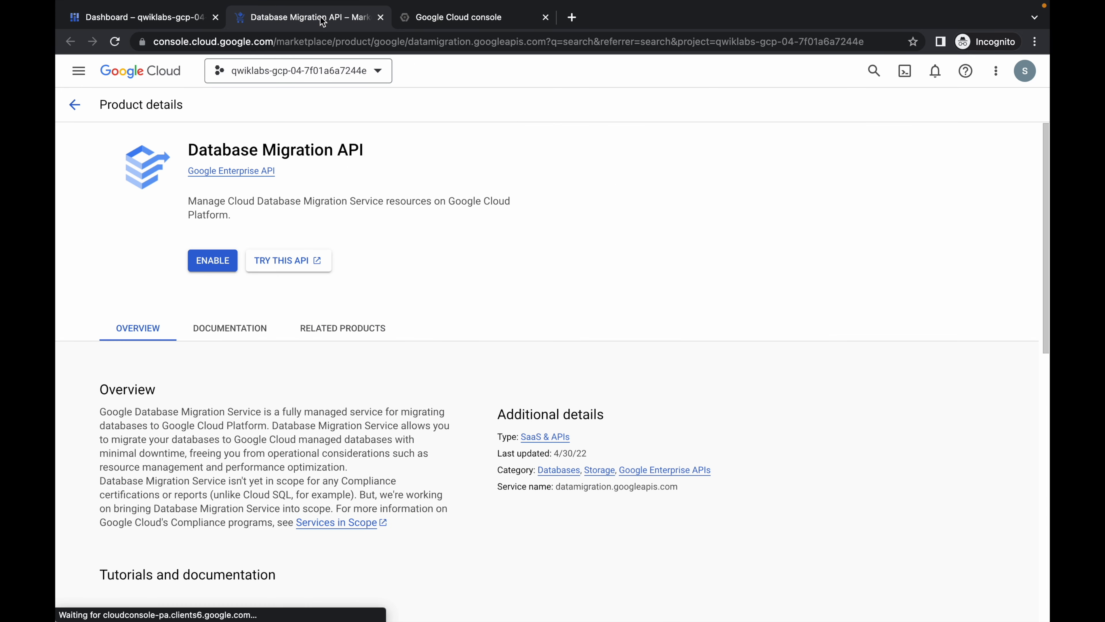
pyautogui.click(213, 262)
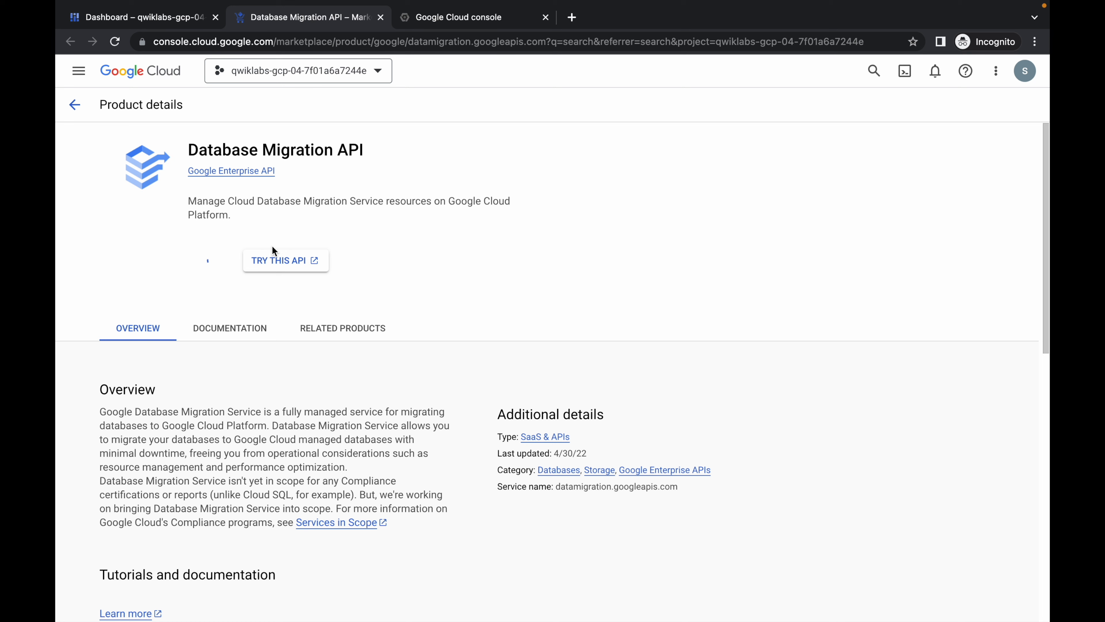
pyautogui.click(445, 19)
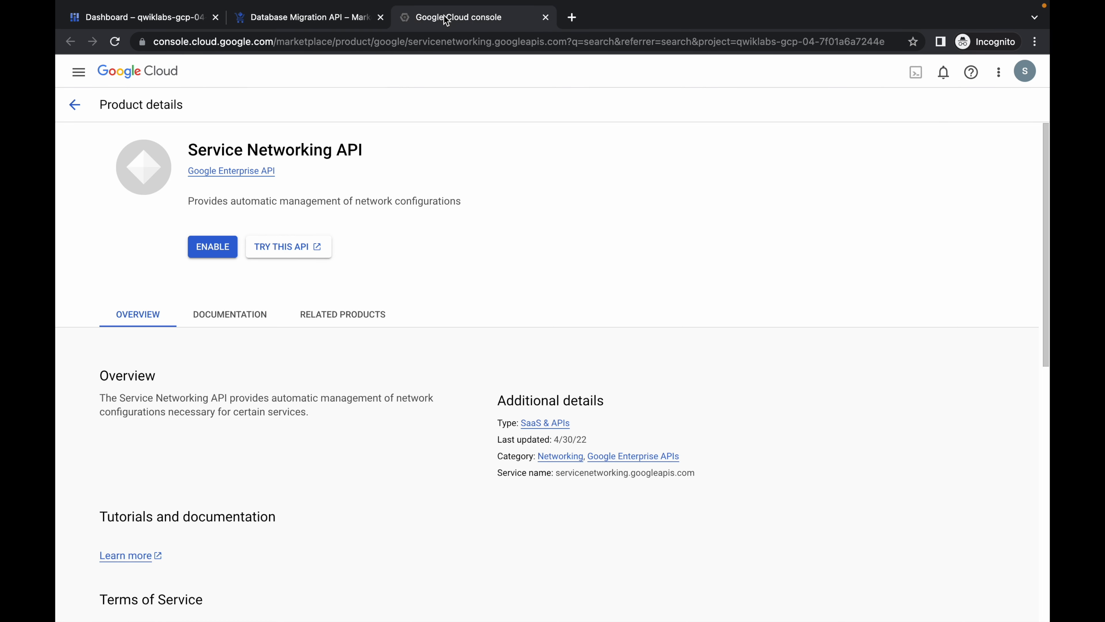
pyautogui.click(213, 249)
# - Search the console for "vm ins" and open the Compute Engine VM instances page in a new tab
pyautogui.click(143, 18)
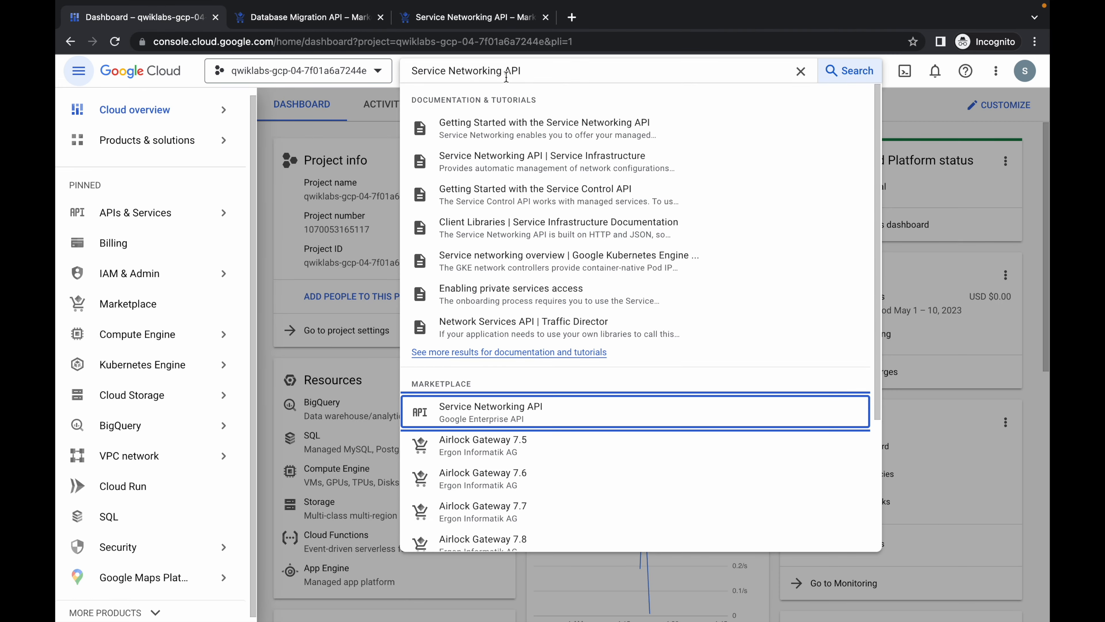
pyautogui.tripleClick(508, 71)
pyautogui.write('vm ins')
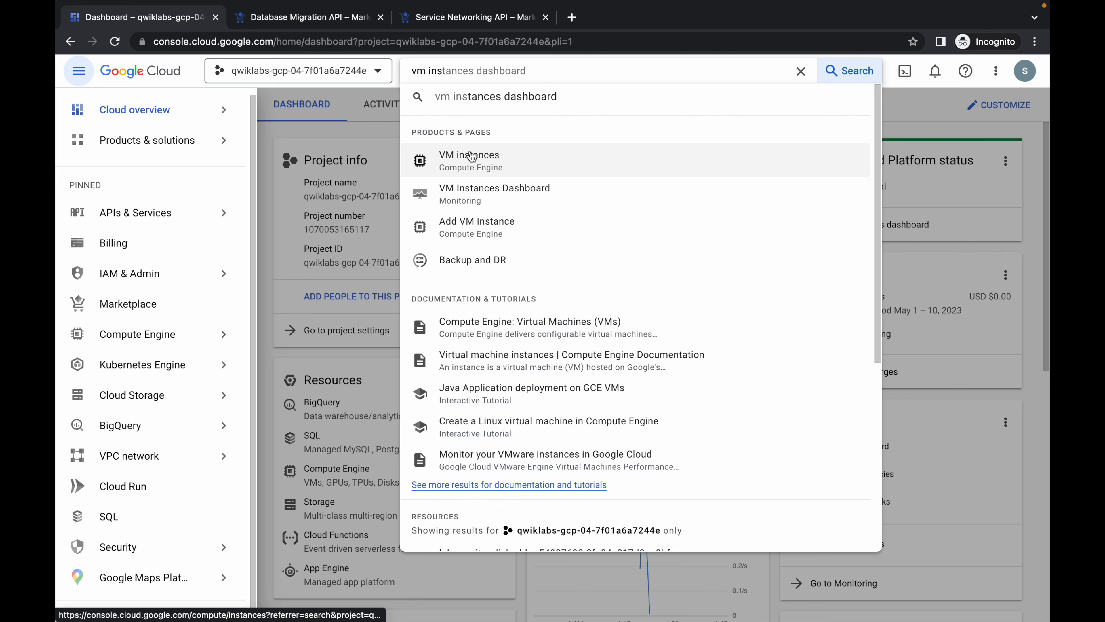
pyautogui.keyDown('super'); pyautogui.click(463, 156); pyautogui.keyUp('super')
pyautogui.click(666, 17)
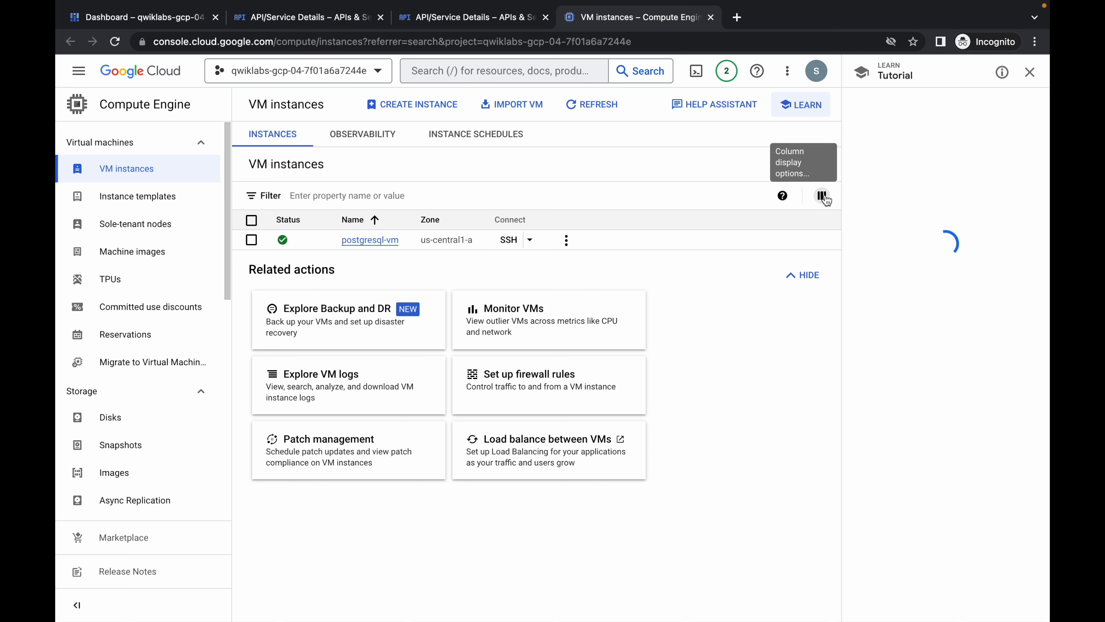
# - Add the External IP column to the VM instances list and open an SSH-in-browser session to postgresql-vm
pyautogui.click(822, 195)
pyautogui.scroll(-3, 853, 383)
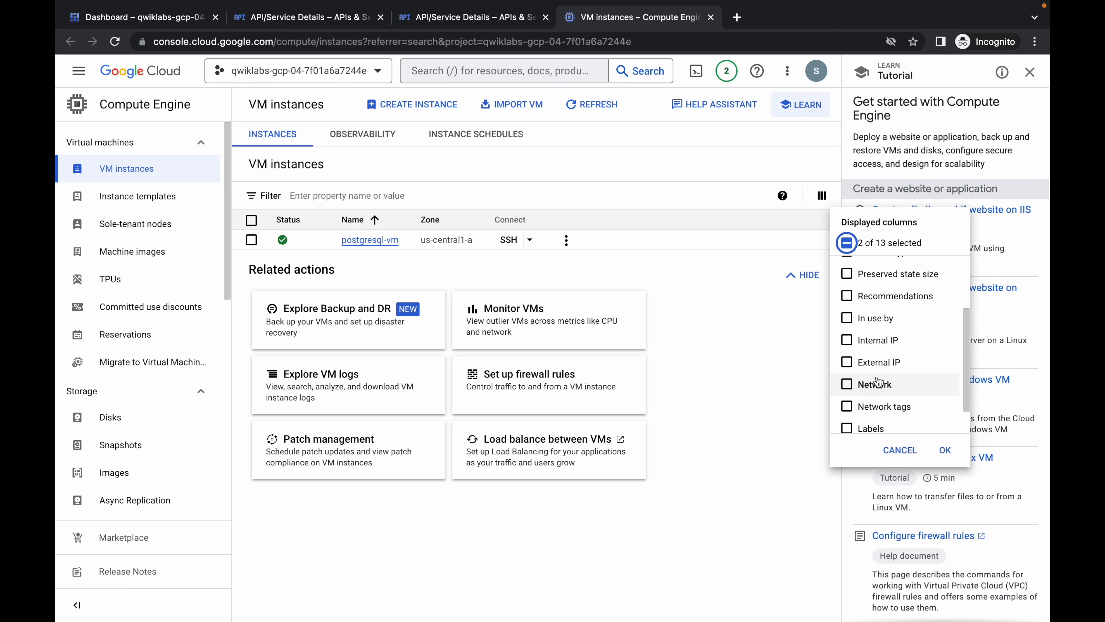
pyautogui.click(848, 362)
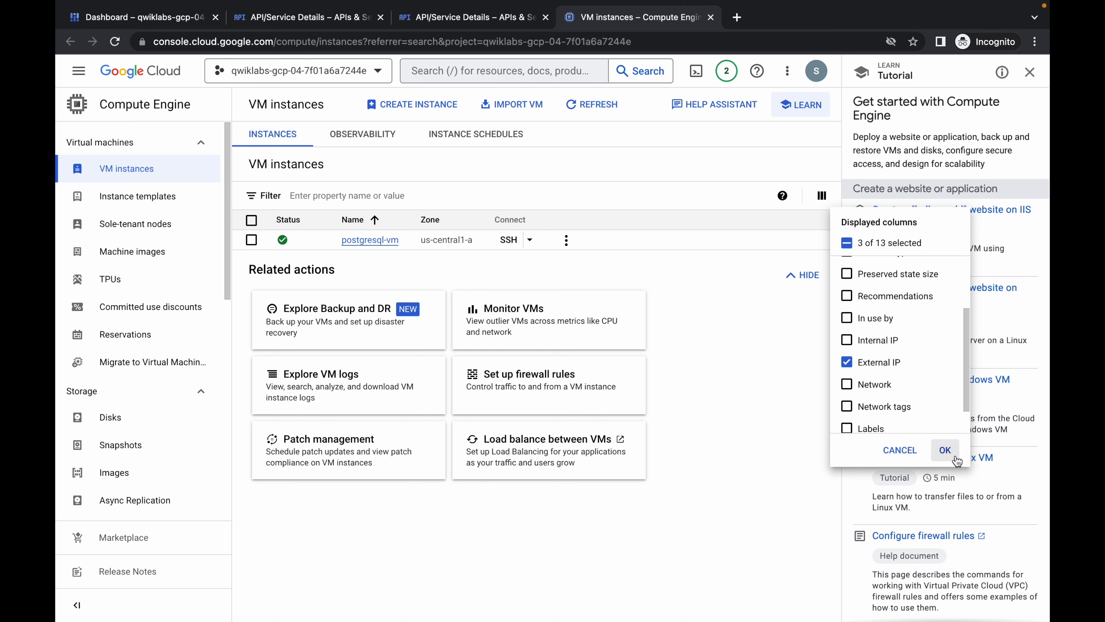
pyautogui.click(944, 452)
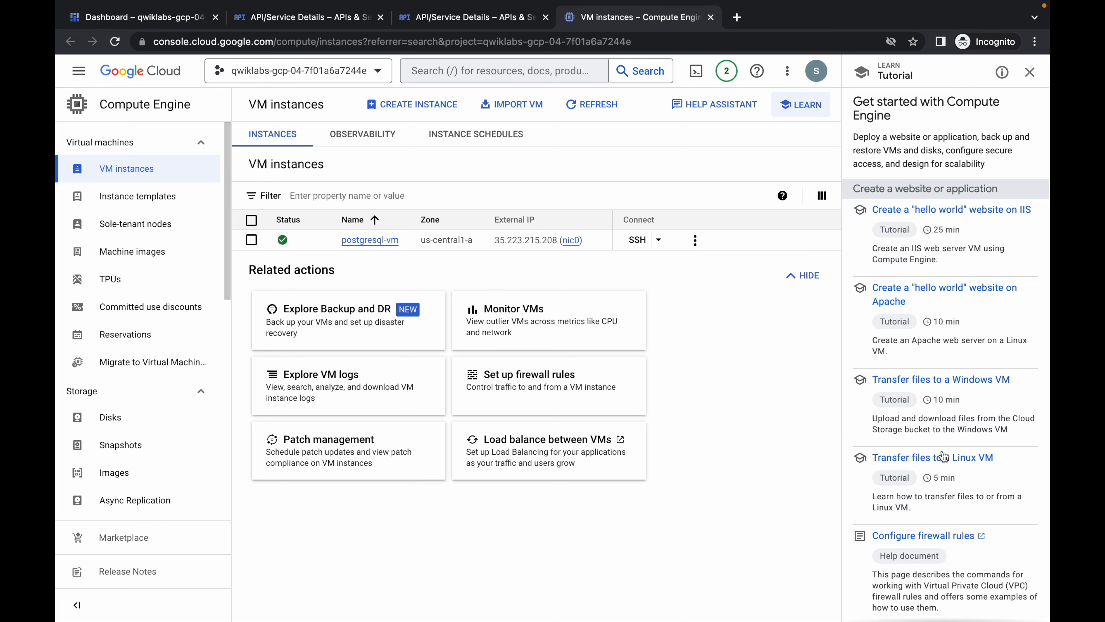
pyautogui.click(636, 240)
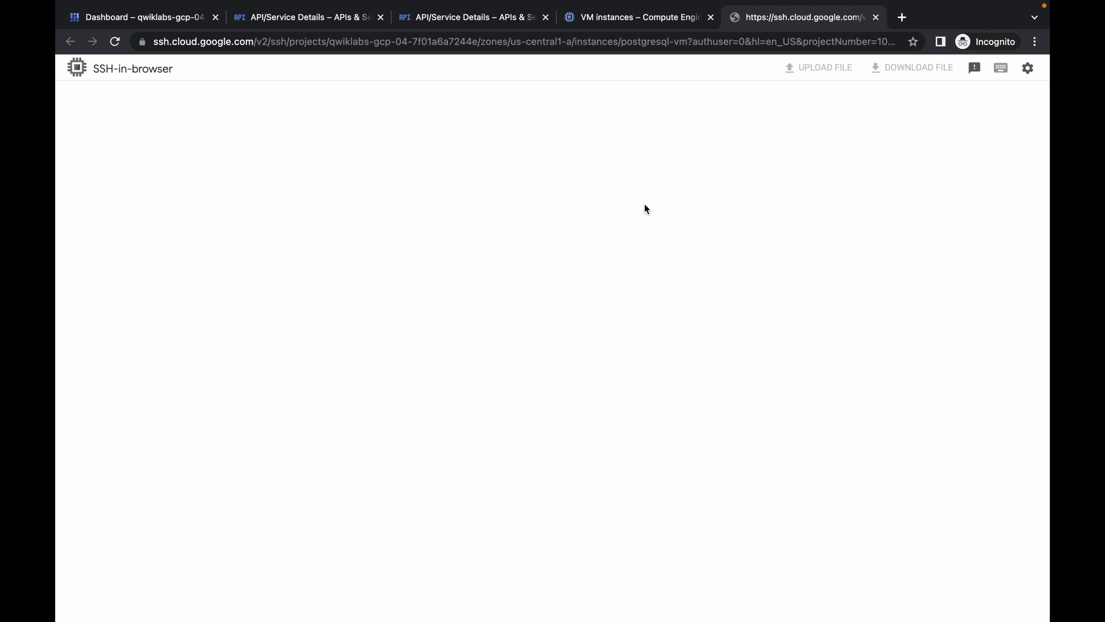
# - Select the pglogical setup commands in the online notepad and return to the SSH session
pyautogui.hotkey('ctrl', 'Left')
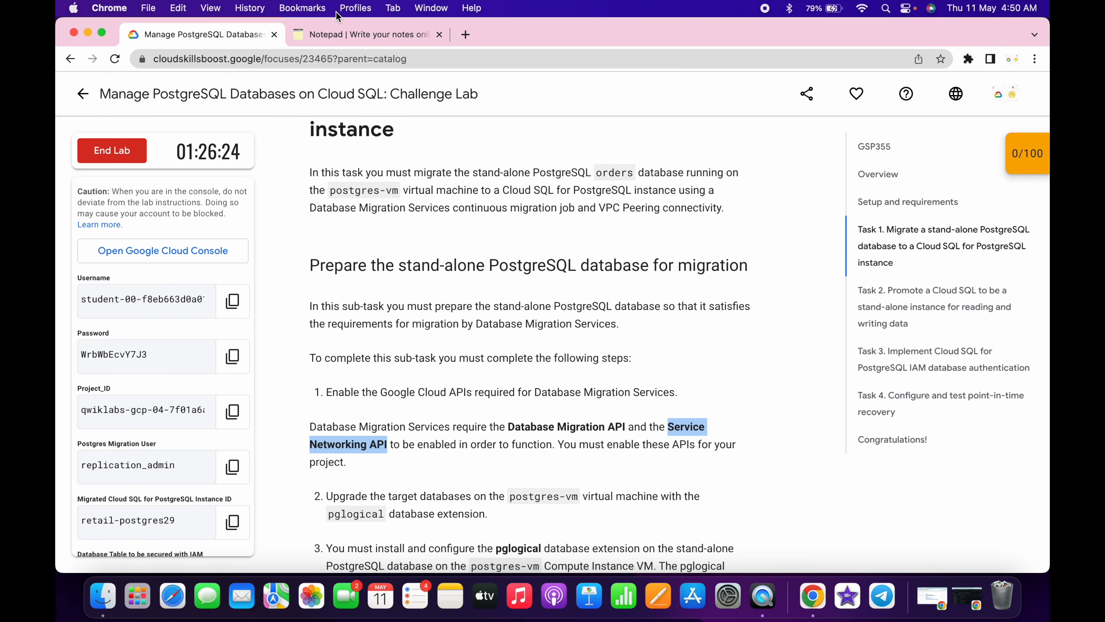
pyautogui.click(330, 25)
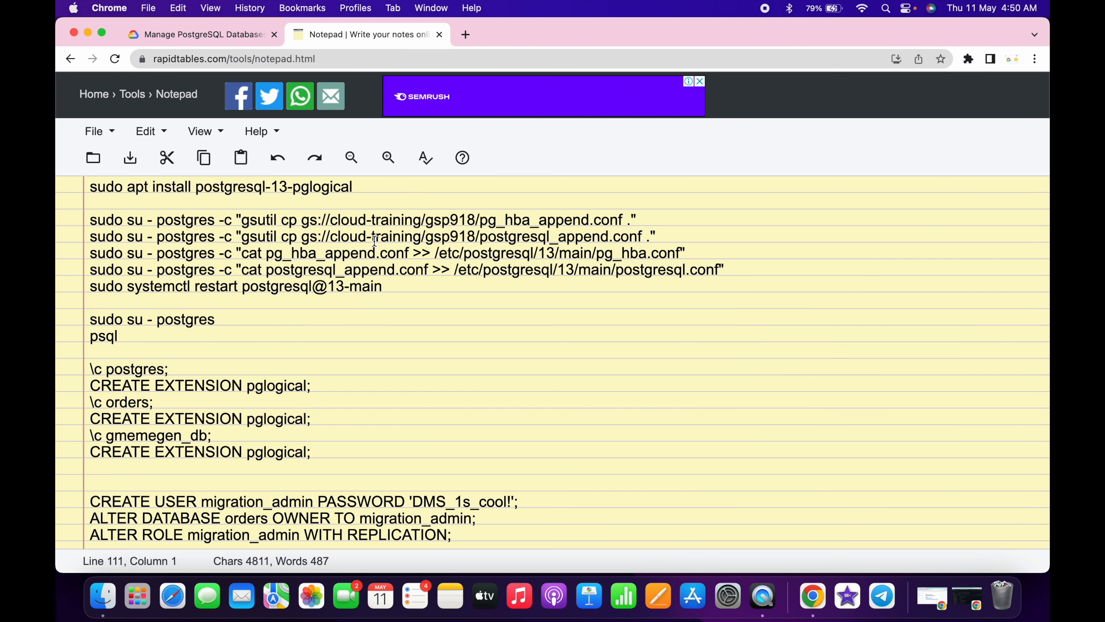
pyautogui.click(90, 187)
pyautogui.keyDown('shift'); pyautogui.click(360, 186); pyautogui.keyUp('shift')
pyautogui.hotkey('ctrl', 'Right')
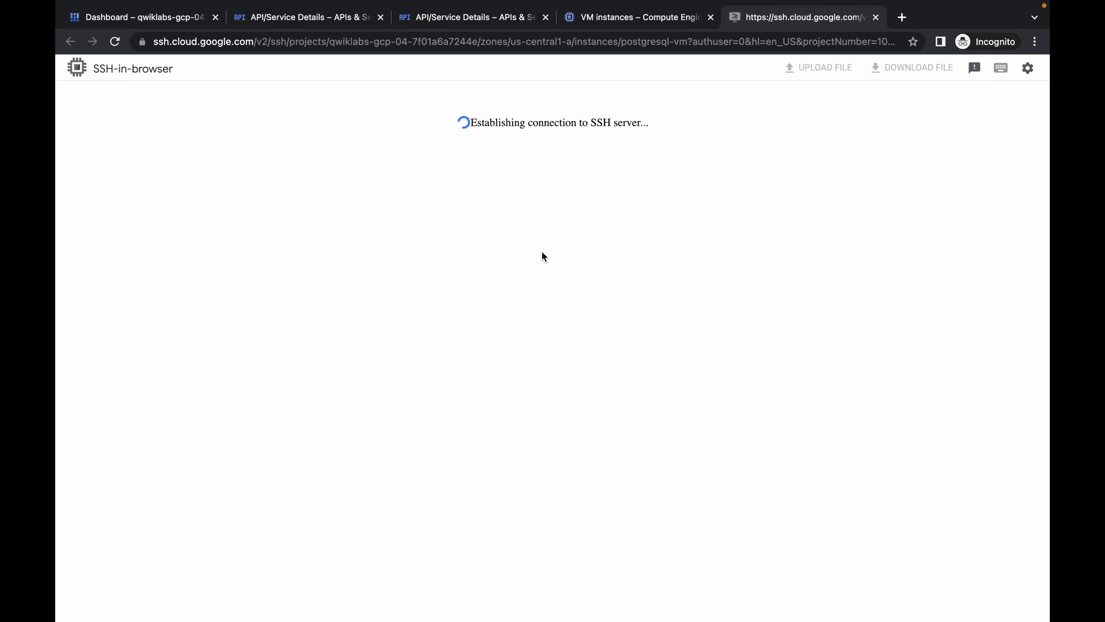
# - Search the web in a new tab for an online word replacer and open the Replace text online tool from Unit-conversion.info
pyautogui.press('super+t')
pyautogui.write('online')
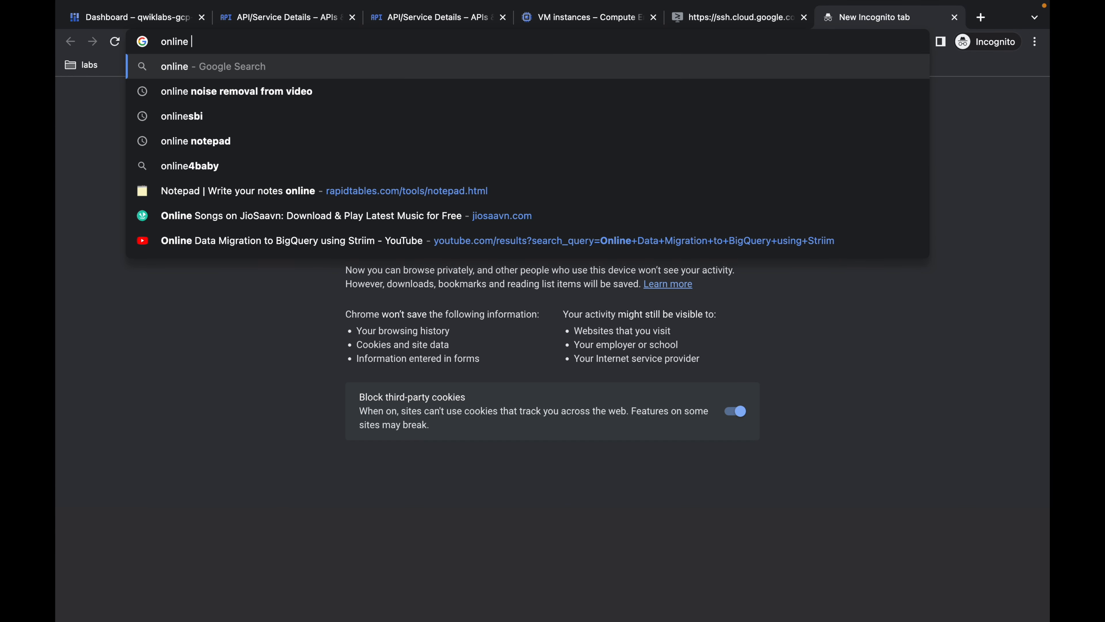
pyautogui.write(' word replca')
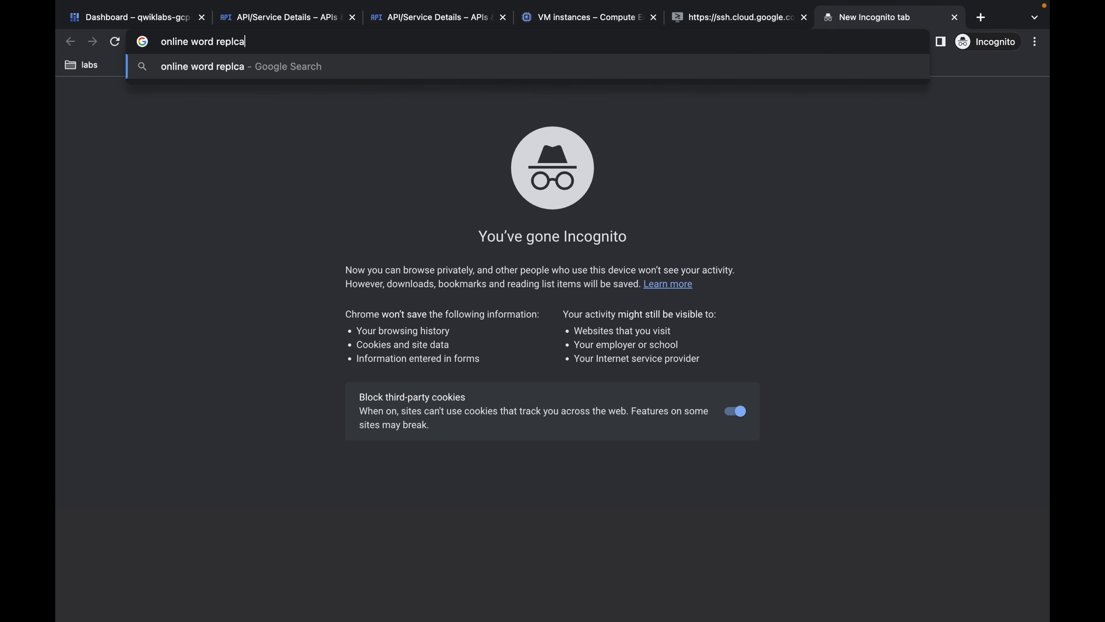
pyautogui.write('er')
pyautogui.press('Return')
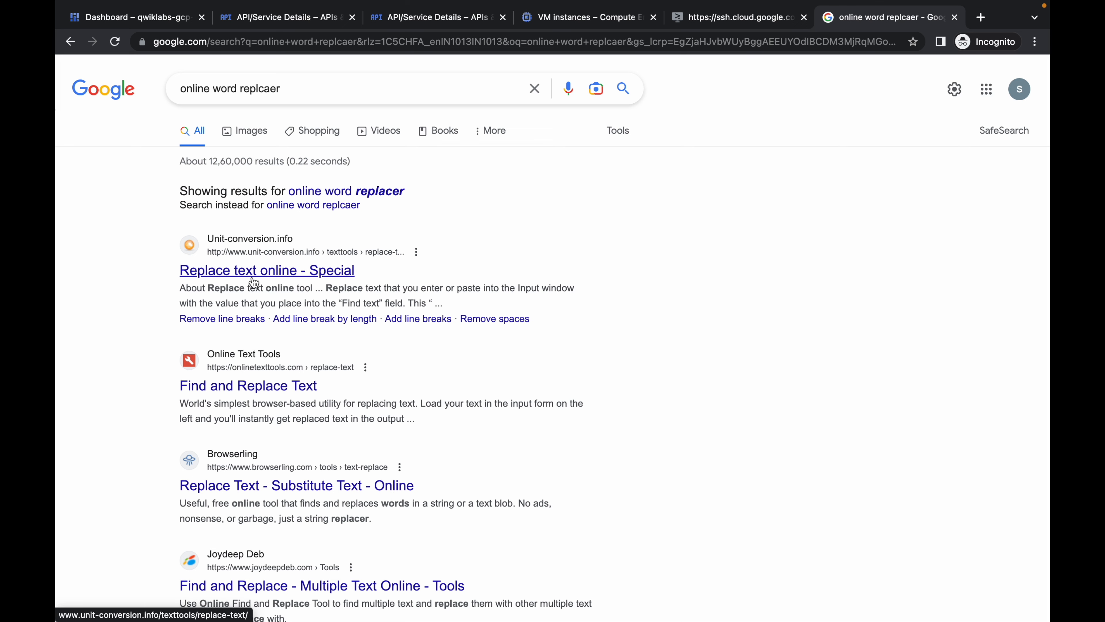
pyautogui.click(238, 278)
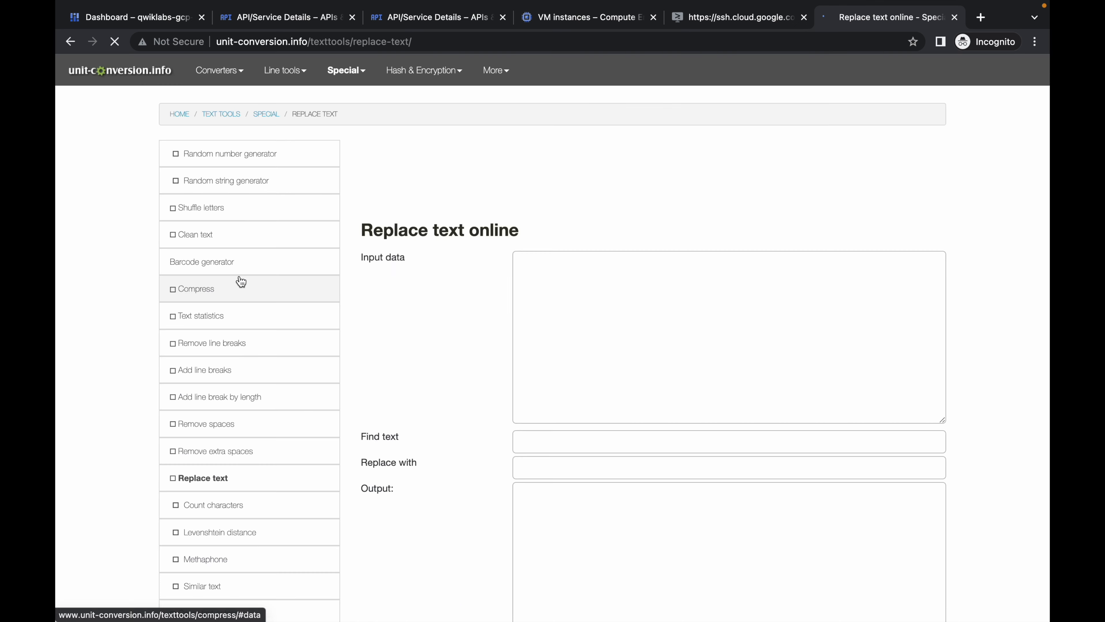
# - Copy the user name migration_admin from the notepad commands and enter it as the find text in the Replace text tool
pyautogui.hotkey('ctrl', 'Left')
pyautogui.scroll(-5, 372, 377)
pyautogui.scroll(-1, 372, 377)
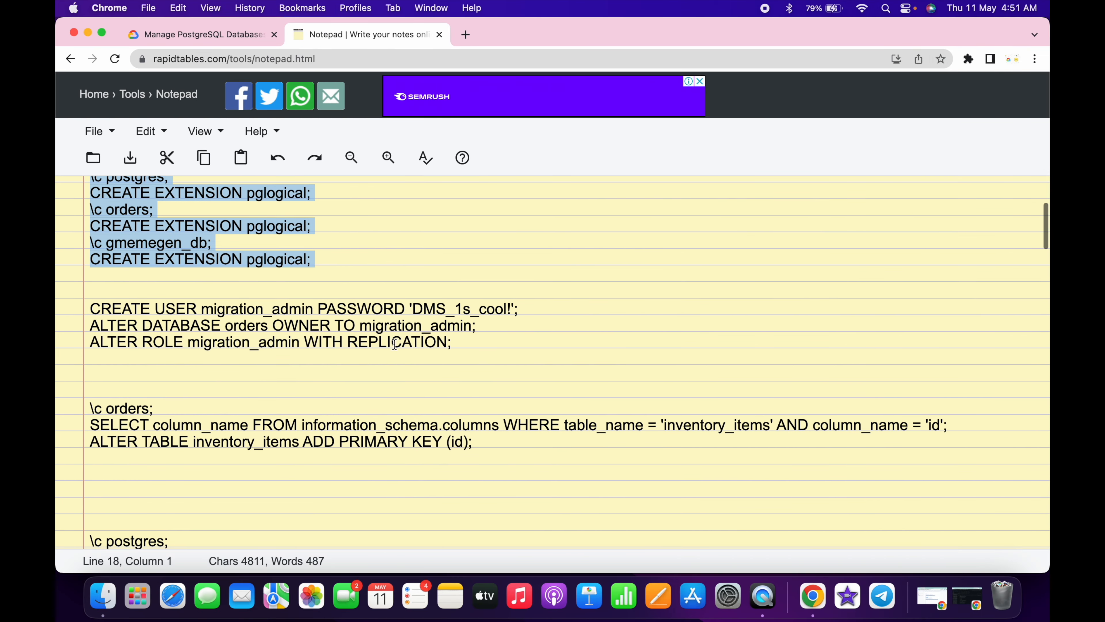
pyautogui.doubleClick(235, 310)
pyautogui.hotkey('ctrl', 'c')
pyautogui.hotkey('ctrl', 'Right')
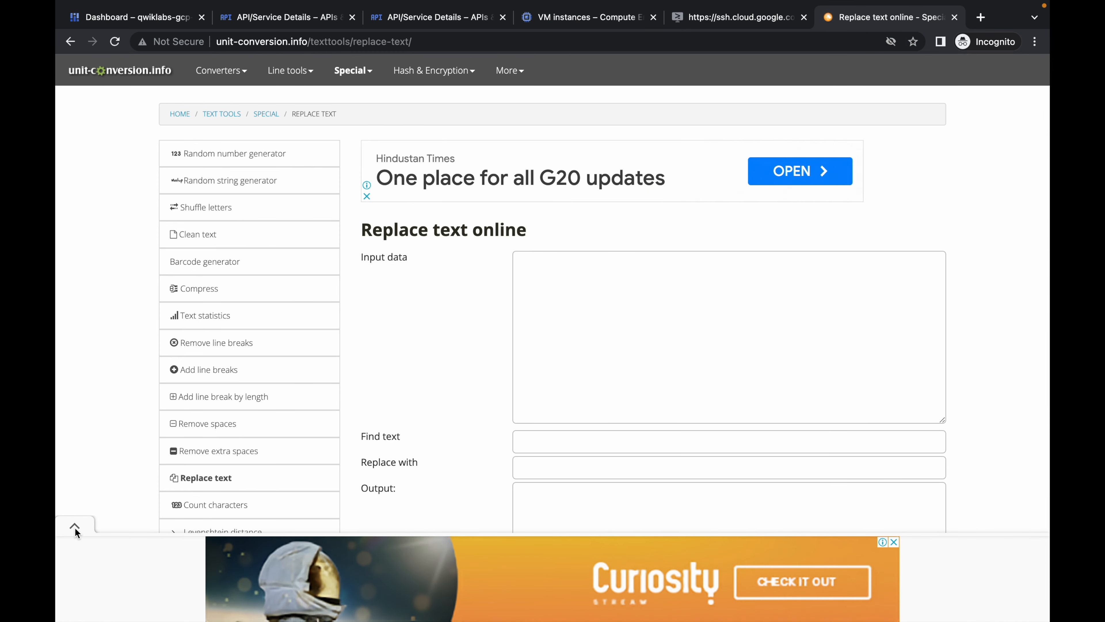
pyautogui.click(75, 527)
pyautogui.click(573, 438)
pyautogui.hotkey('ctrl', 'v')
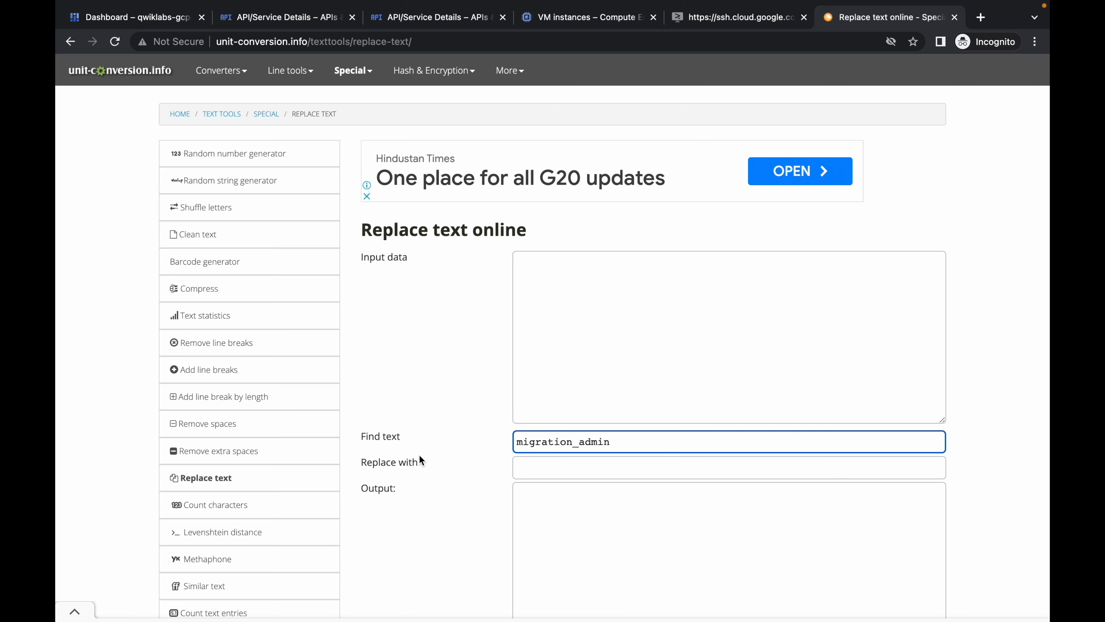
# - Copy the migration user name replication_admin from the lab instructions and enter it as the replacement text in the Replace text tool
pyautogui.press('super+Tab')
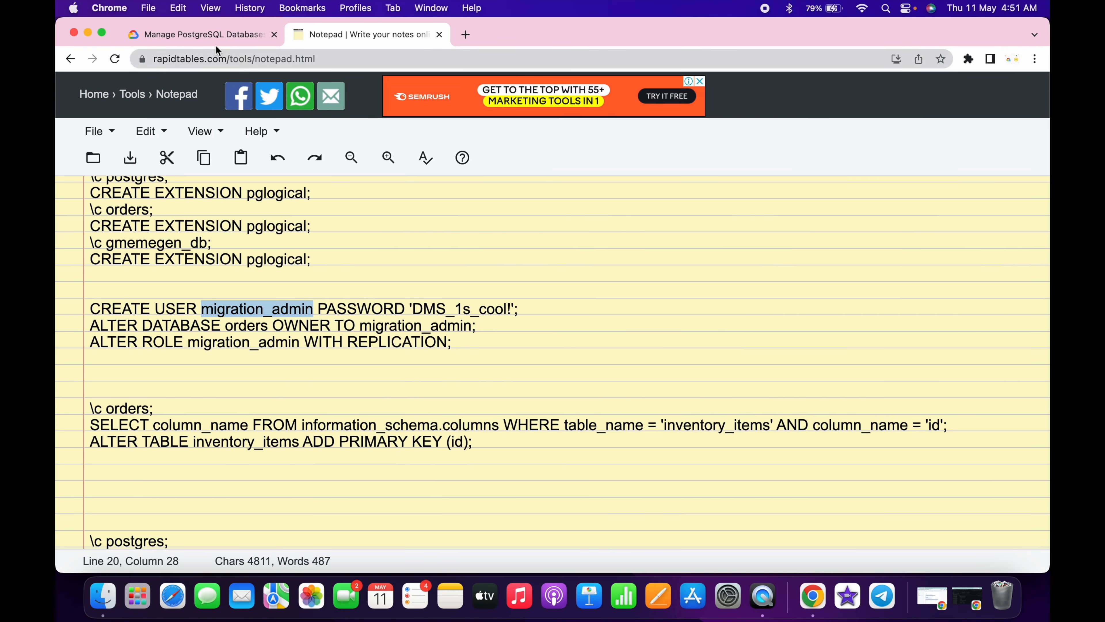
pyautogui.click(207, 32)
pyautogui.scroll(-7, 417, 350)
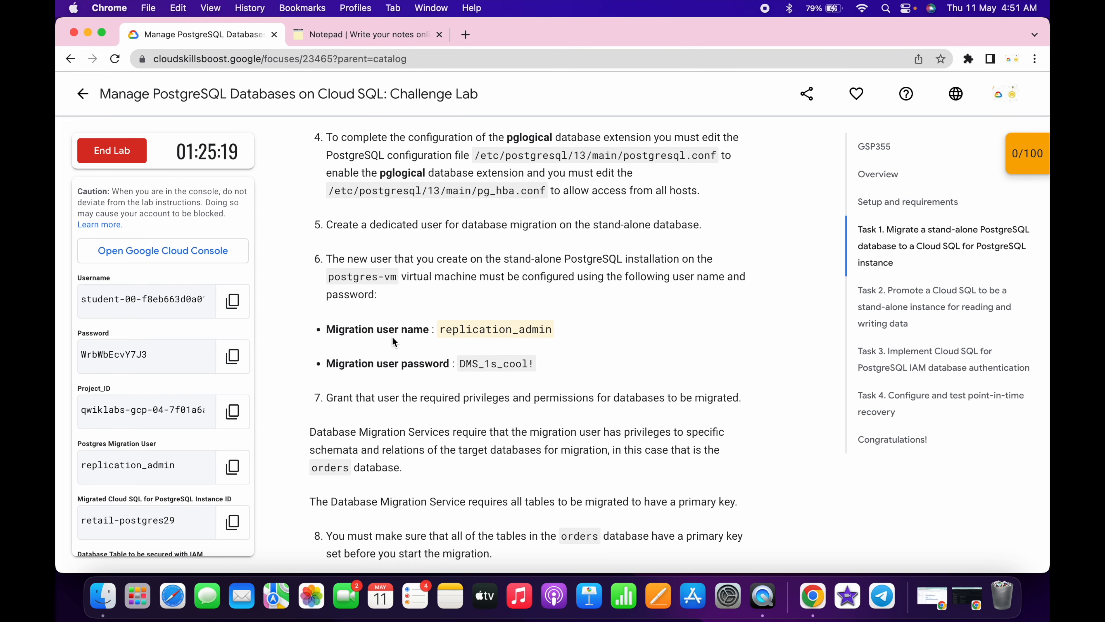
pyautogui.doubleClick(459, 331)
pyautogui.press('super+c')
pyautogui.hotkey('ctrl', 'Right')
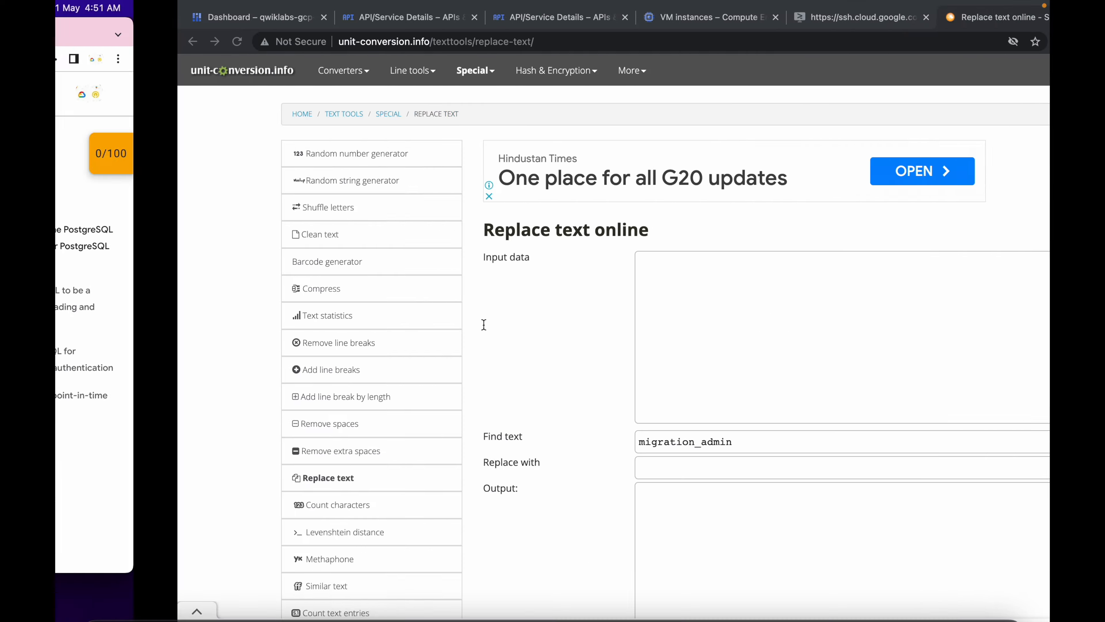
pyautogui.click(584, 468)
pyautogui.press('super+v')
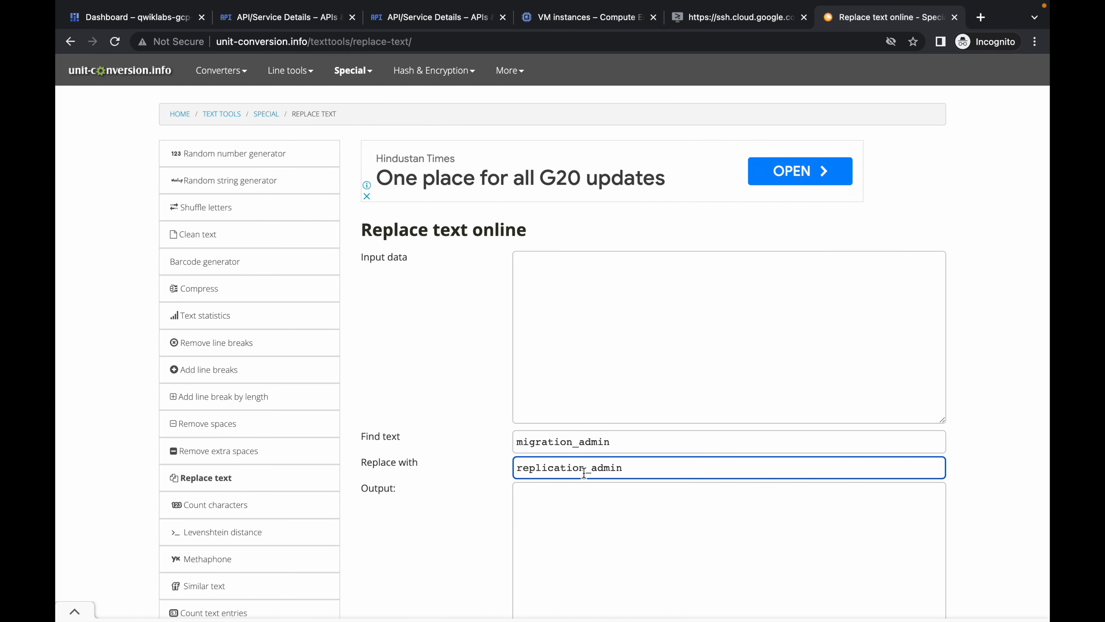
# - Return to the online notepad and select the commands from CREATE USER through the final exit line
pyautogui.hotkey('ctrl', 'Left')
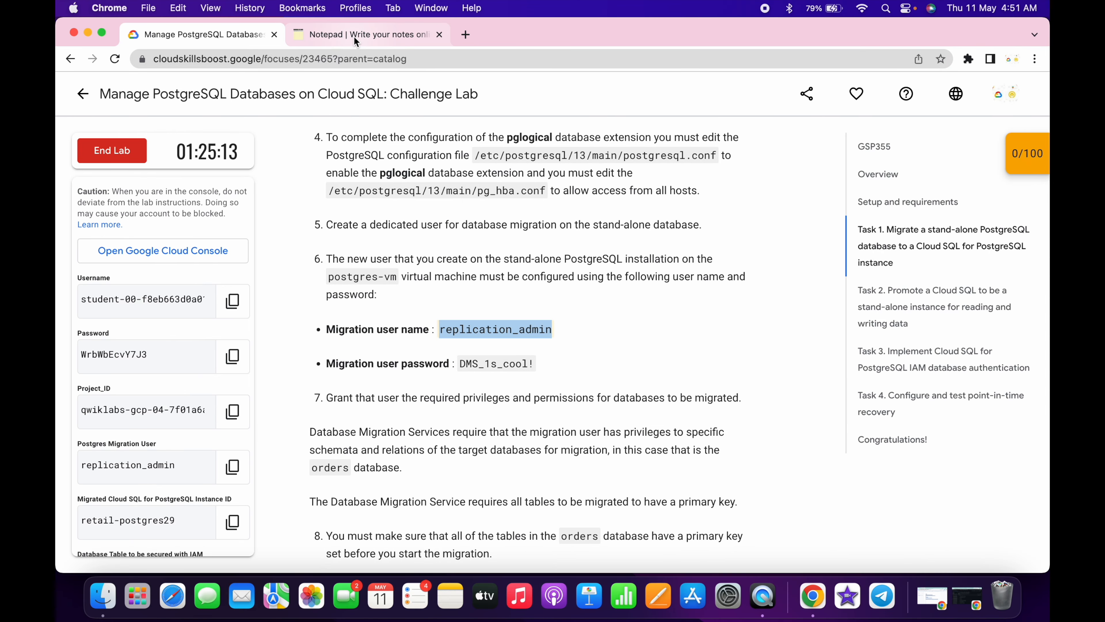
pyautogui.click(354, 36)
pyautogui.scroll(-1, 374, 368)
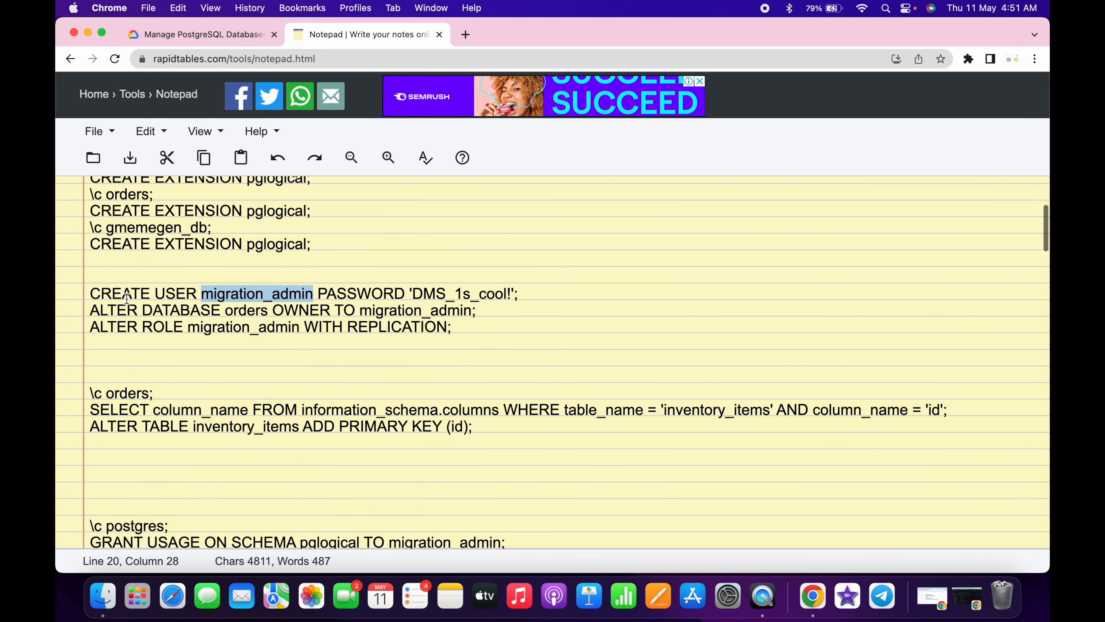
pyautogui.click(88, 292)
pyautogui.moveTo(88, 292); pyautogui.dragTo(128, 228)
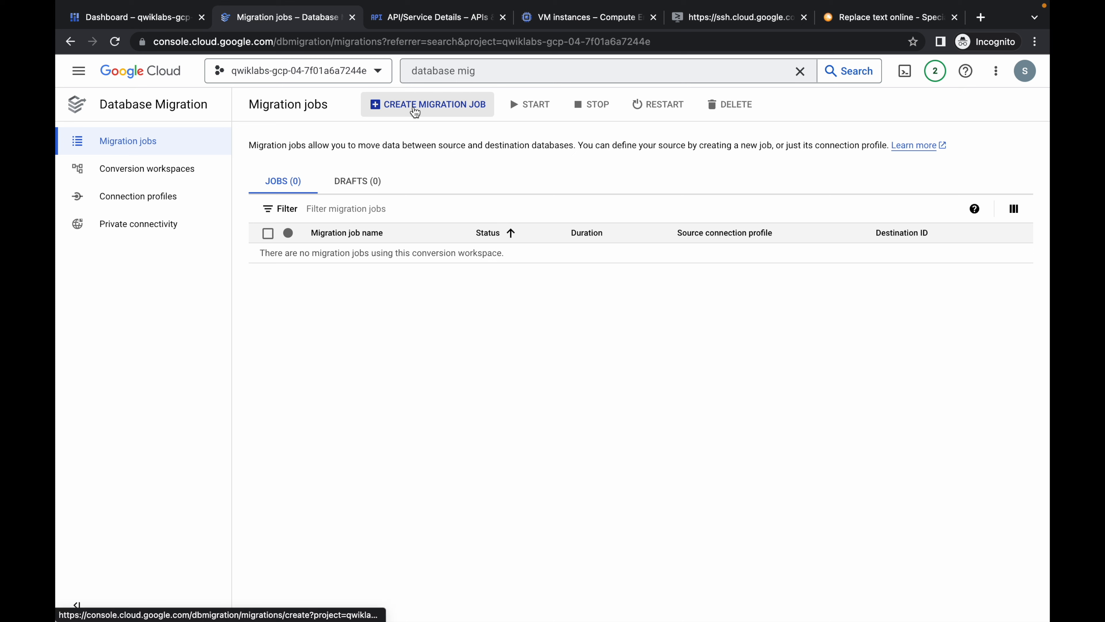
# - Start a new Database Migration job and name it quicklab
pyautogui.click(416, 105)
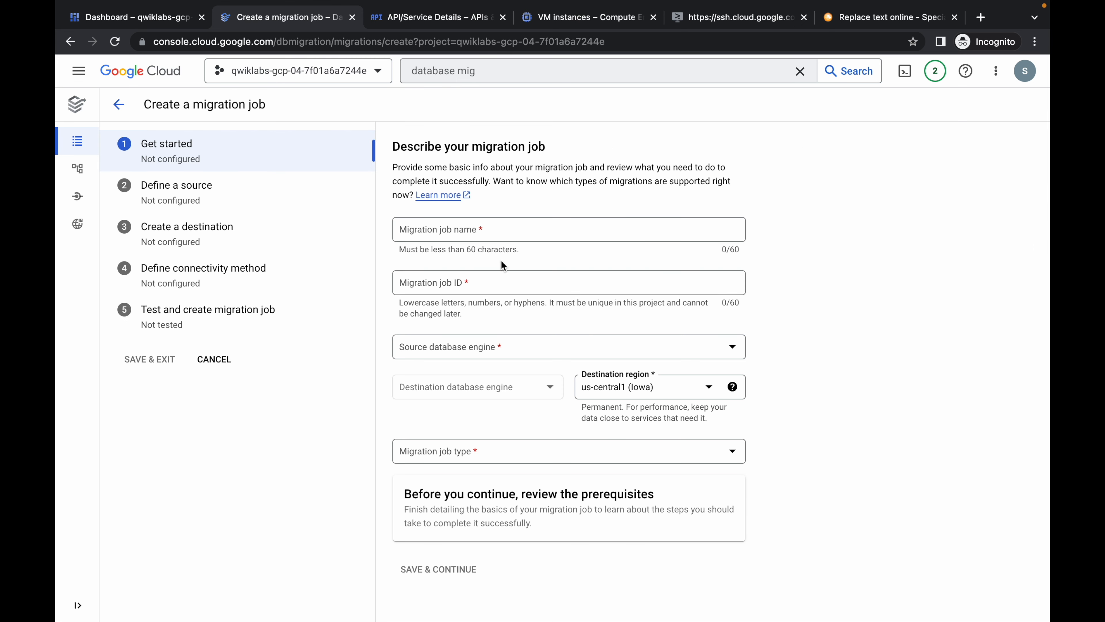
pyautogui.click(438, 230)
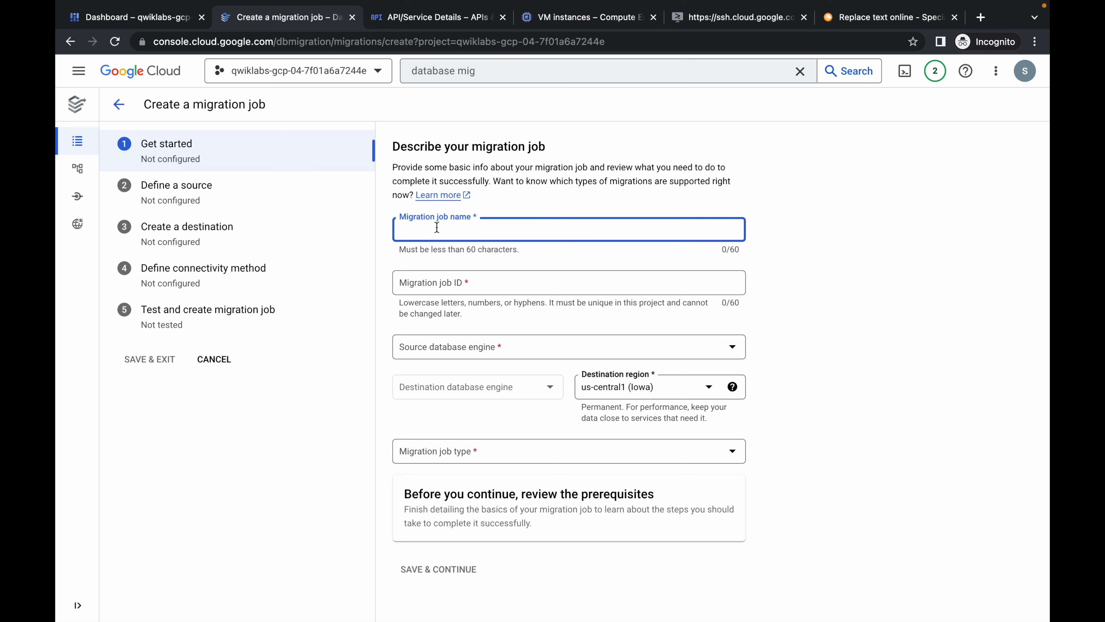
pyautogui.write('quicklab')
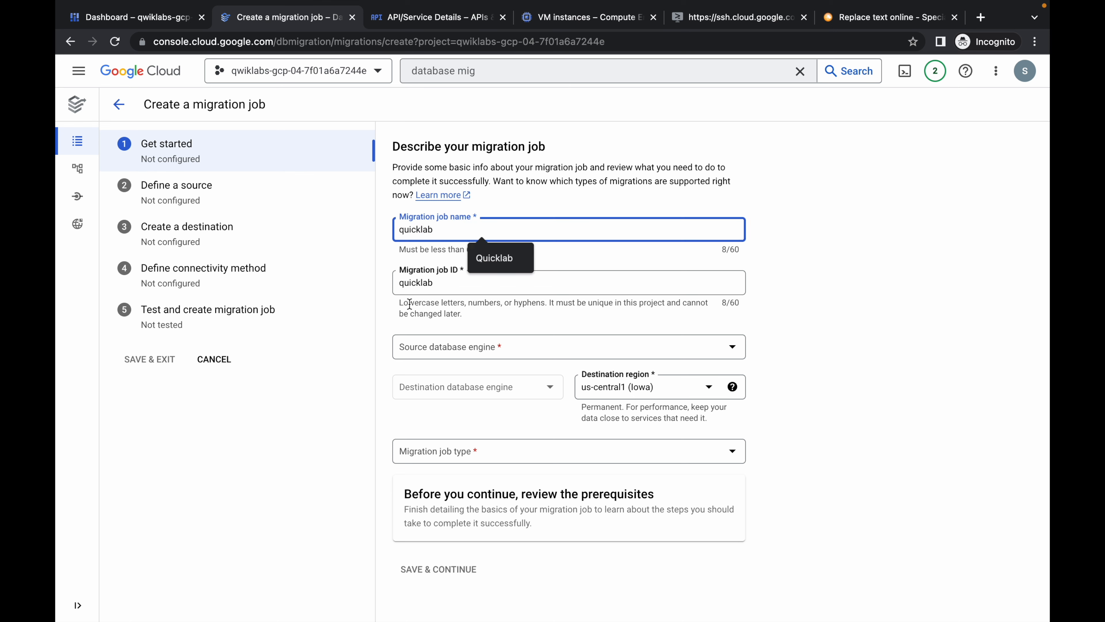
# - Set the source engine to PostgreSQL, destination engine to Cloud SQL for PostgreSQL and job type to Continuous, and save the basic settings
pyautogui.click(453, 353)
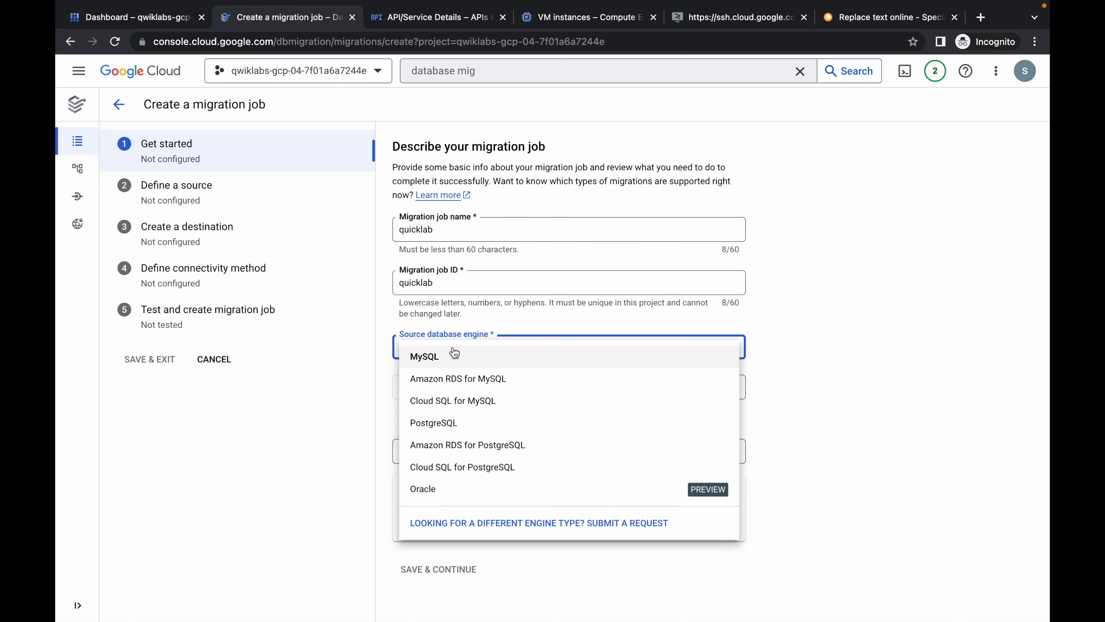
pyautogui.click(455, 423)
pyautogui.click(451, 395)
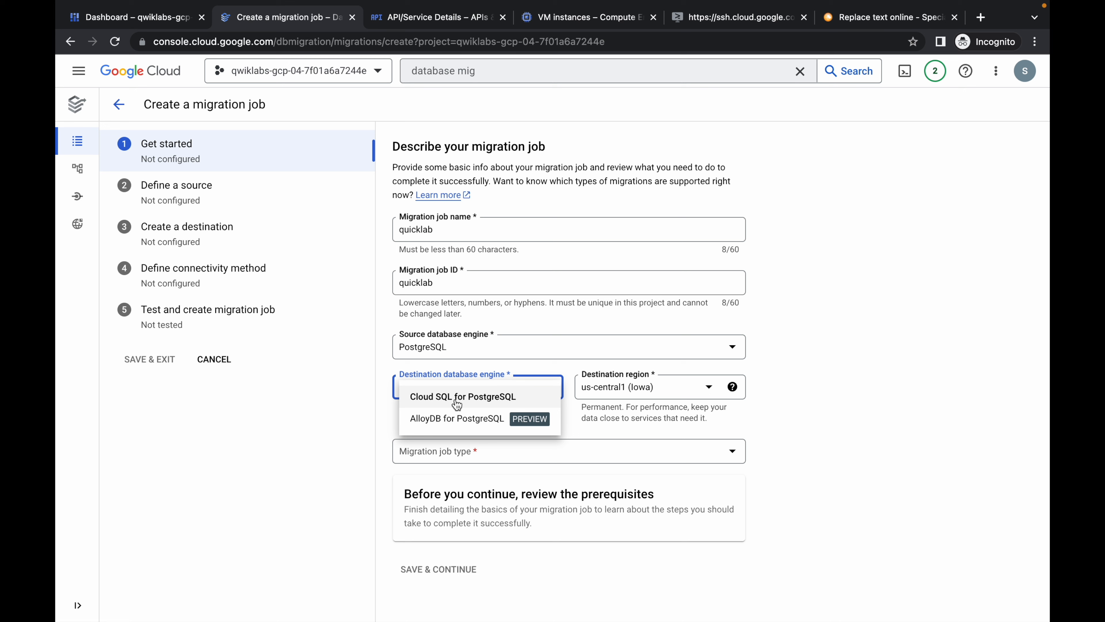
pyautogui.click(456, 405)
pyautogui.click(471, 458)
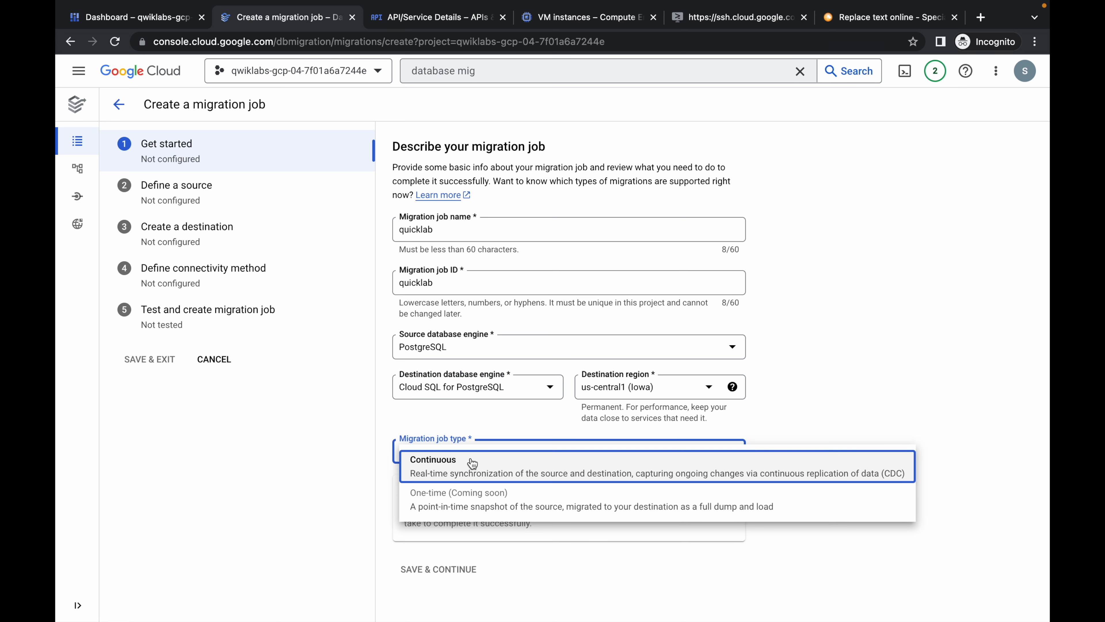
pyautogui.click(472, 463)
pyautogui.scroll(-3, 507, 548)
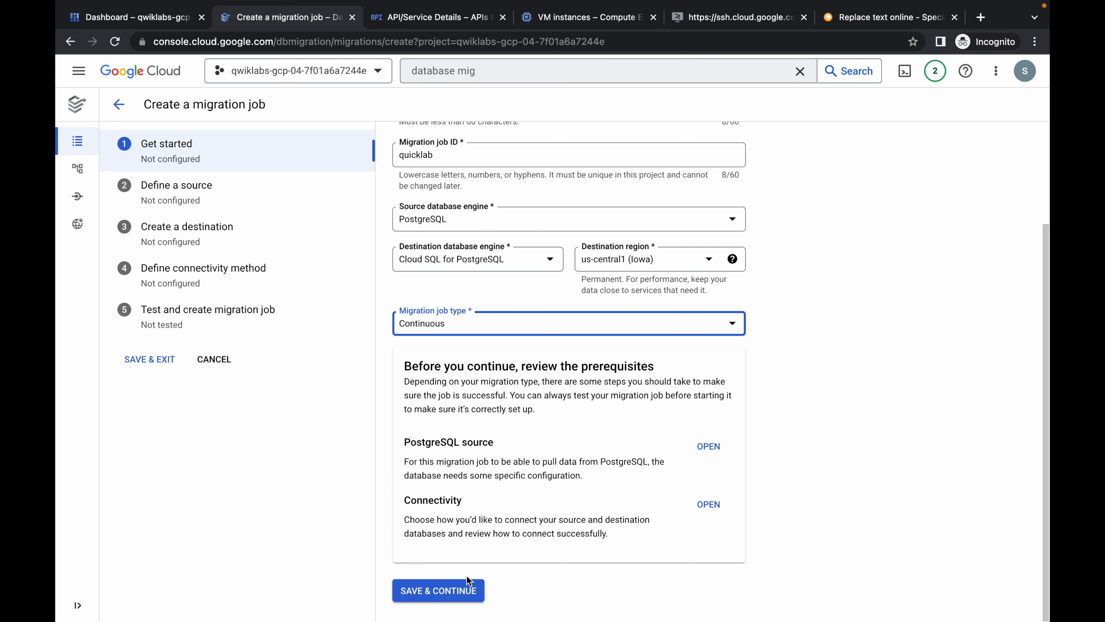
pyautogui.click(446, 589)
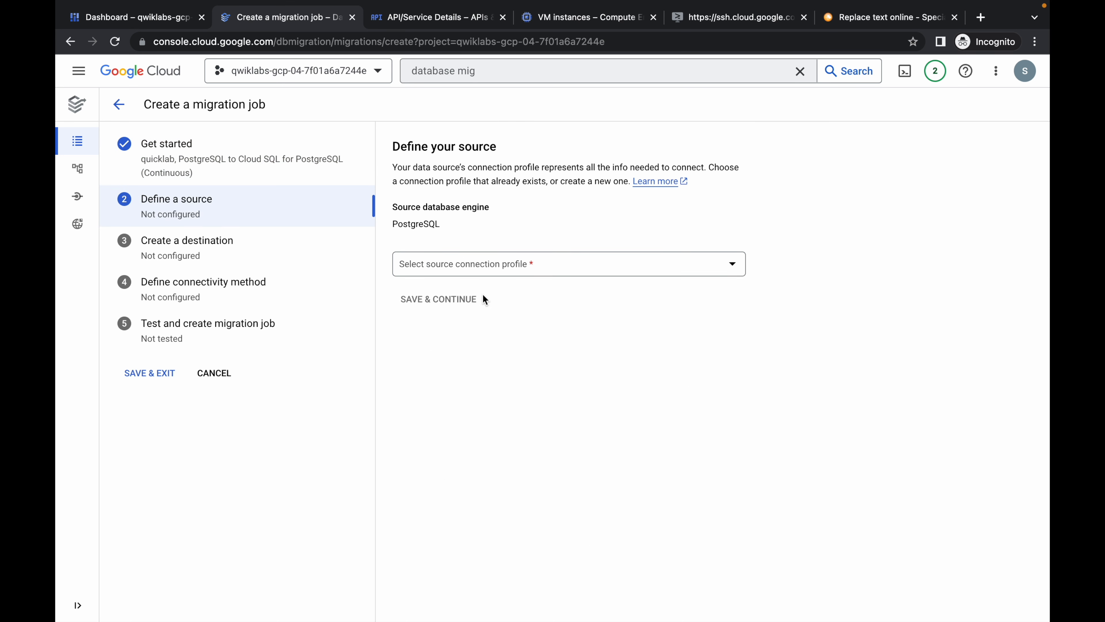
# - Start a new source connection profile for the migration job and name it quicklab
pyautogui.click(500, 259)
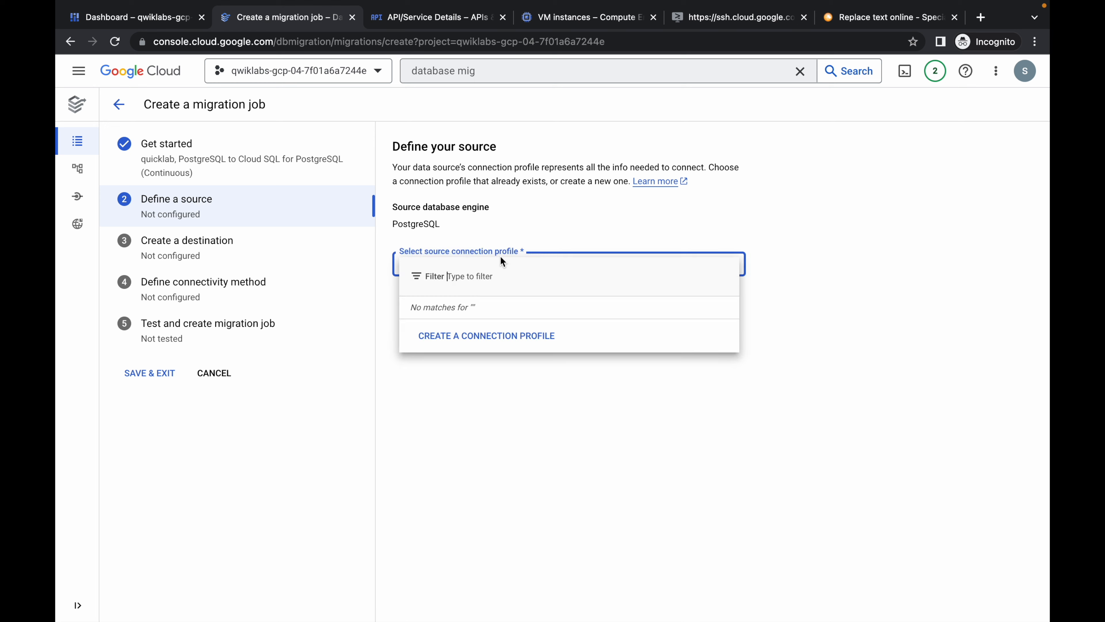
pyautogui.click(470, 338)
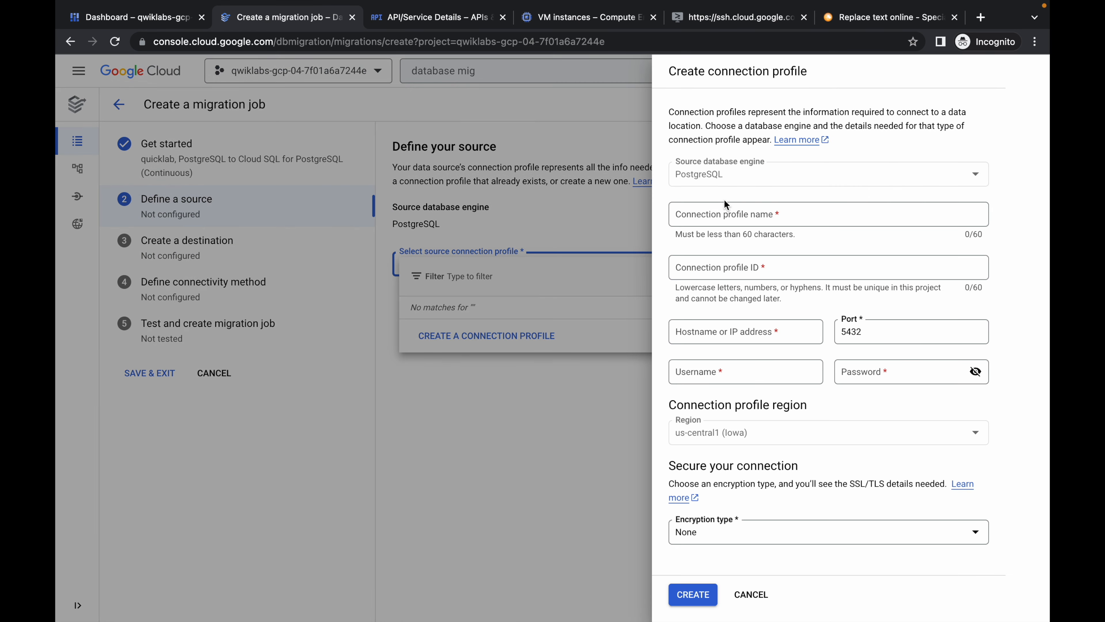
pyautogui.click(696, 219)
pyautogui.write('qui')
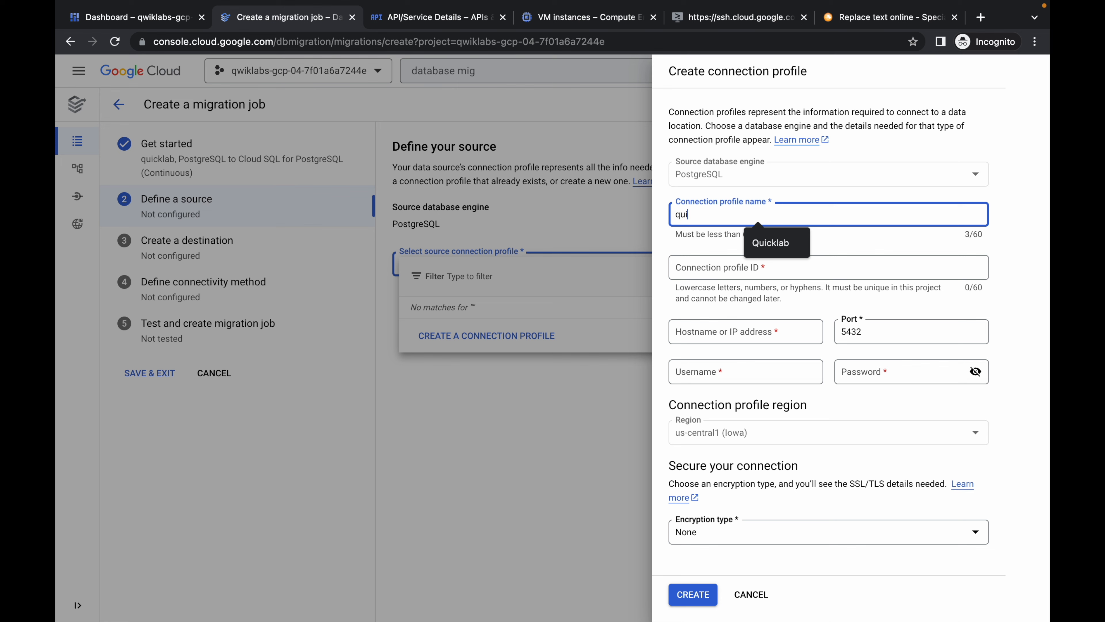
pyautogui.write('cklab')
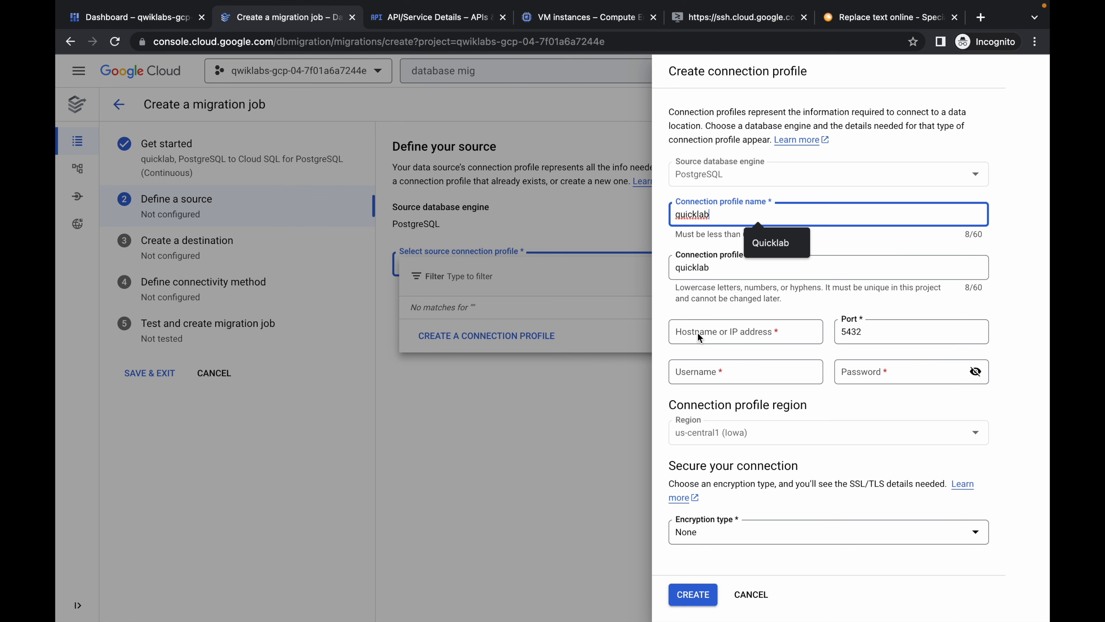
# - Copy postgresql-vm's external IP 35.223.215.208 from the VM instances list and enter it as the connection profile's hostname
pyautogui.click(579, 18)
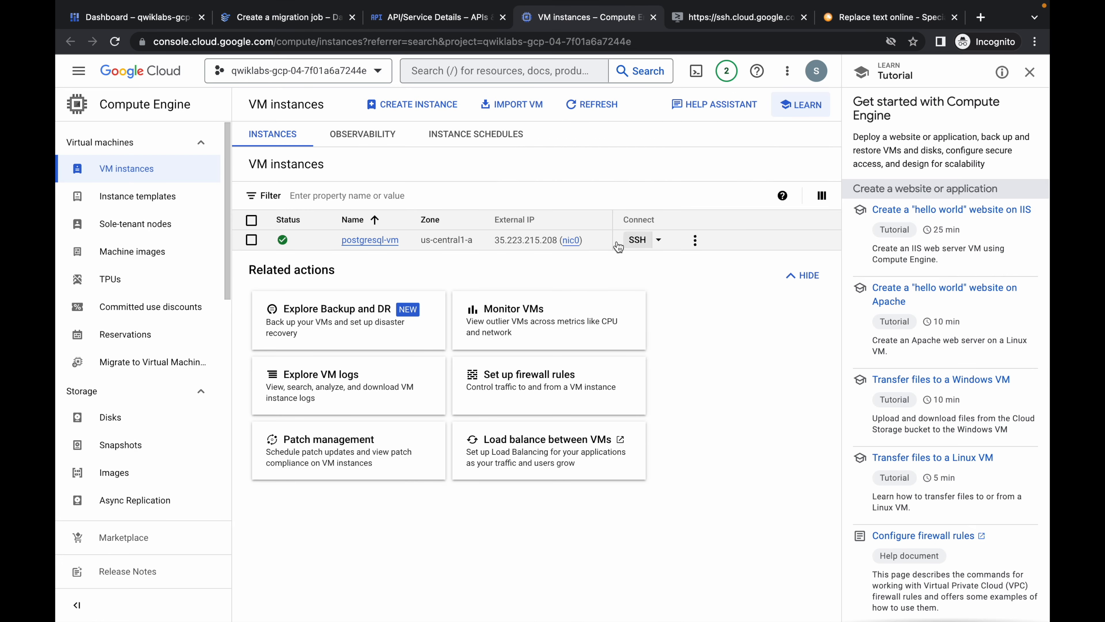
pyautogui.click(593, 240)
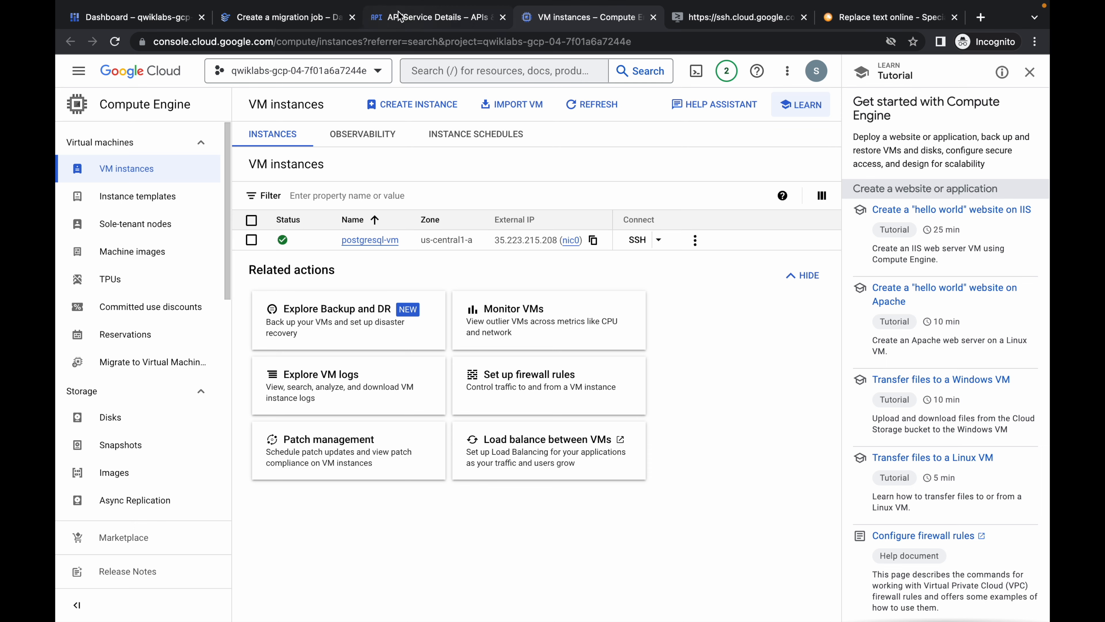
pyautogui.click(287, 17)
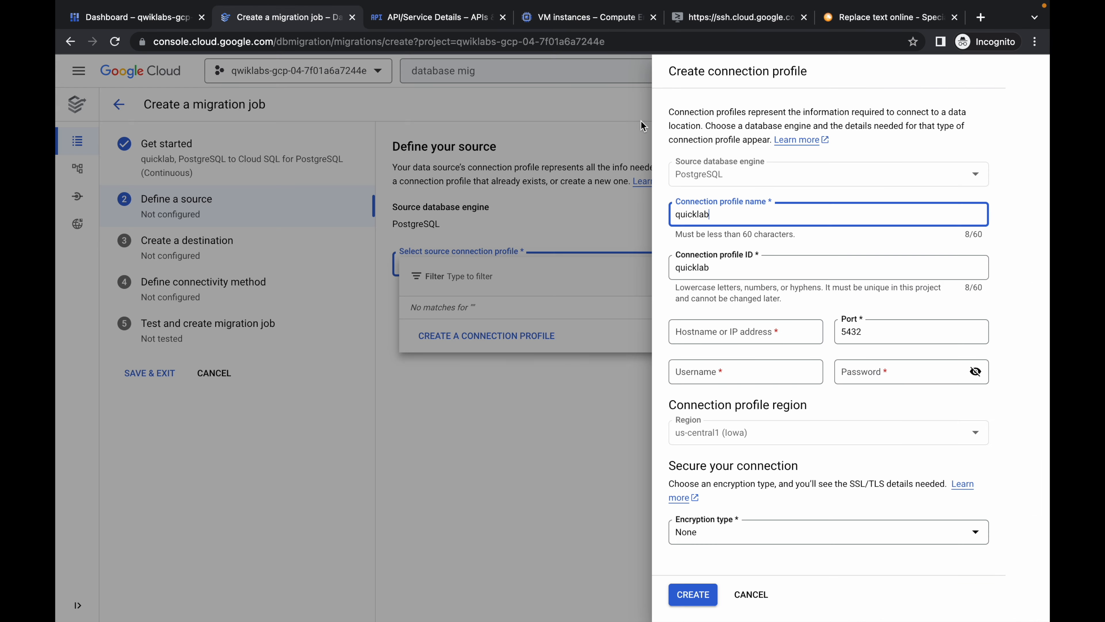
pyautogui.click(701, 334)
# - Copy the migration user name from the lab instructions and set the connection profile's username to replication_admin
pyautogui.hotkey('ctrl', 'Left')
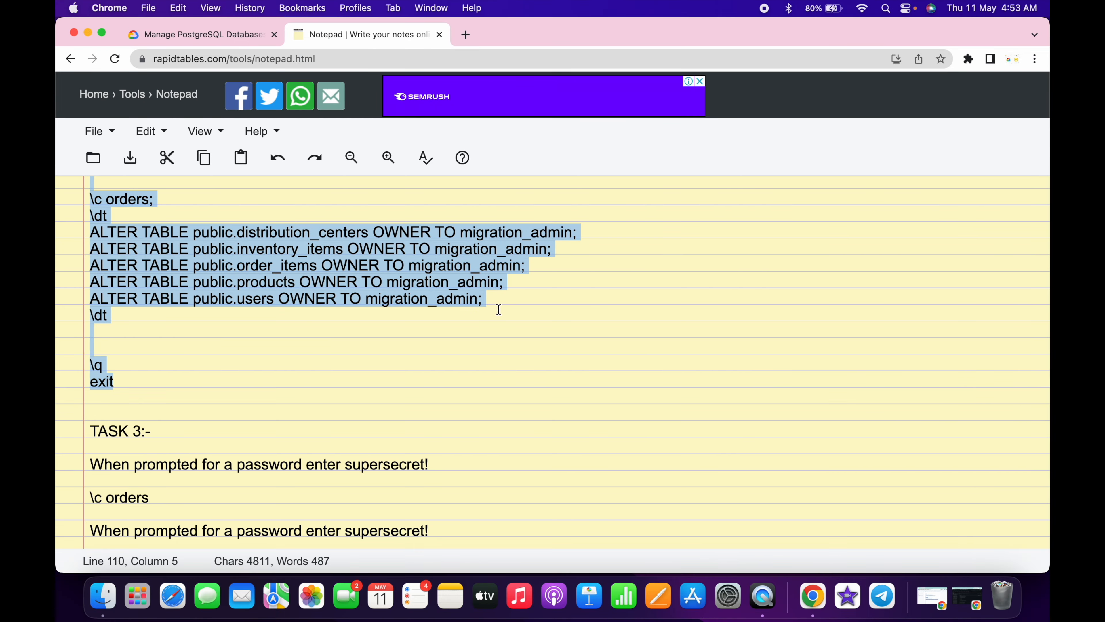
pyautogui.click(158, 38)
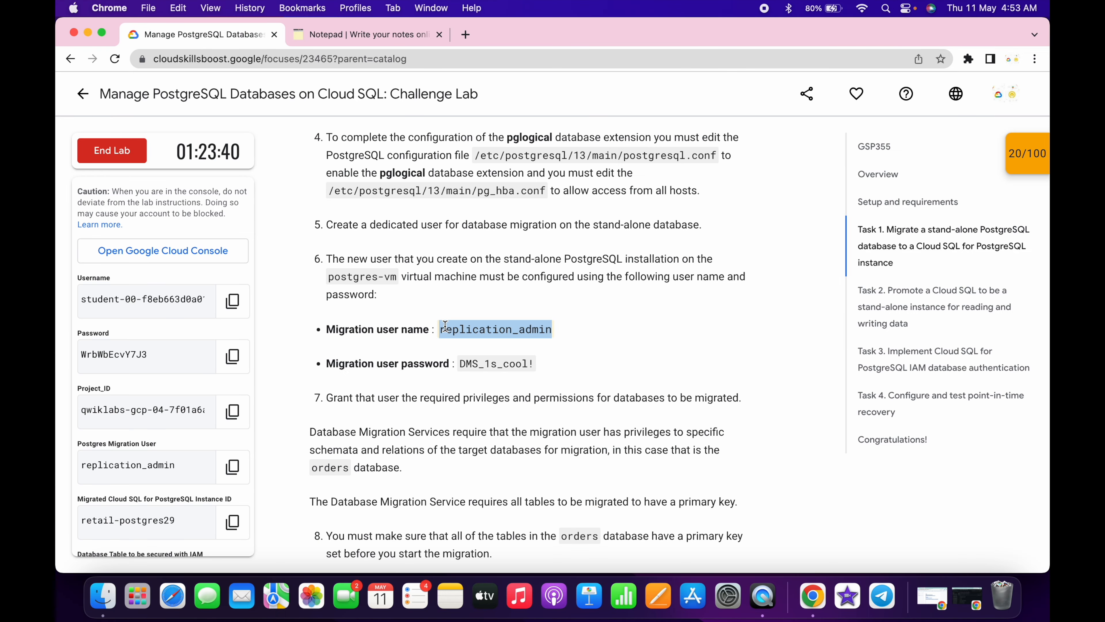
pyautogui.doubleClick(523, 326)
pyautogui.hotkey('ctrl', 'Right')
pyautogui.click(750, 372)
pyautogui.hotkey('ctrl', 'v')
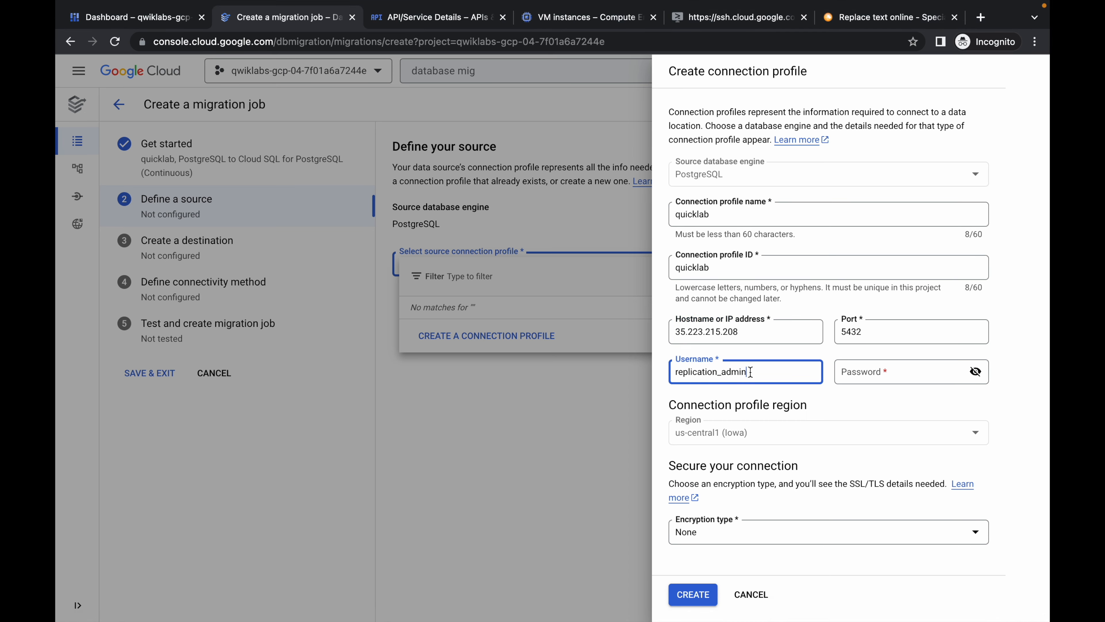
# - Copy the migration user password from the lab instructions, enter it in the connection profile's password field and reveal it
pyautogui.hotkey('ctrl', 'Left')
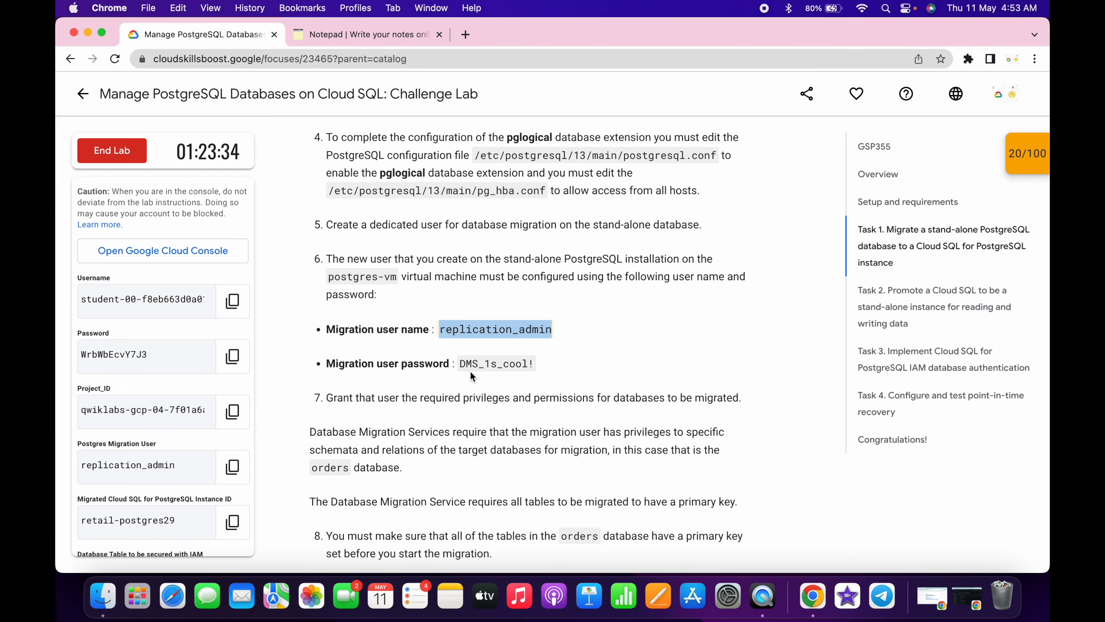
pyautogui.moveTo(460, 363); pyautogui.dragTo(533, 359)
pyautogui.hotkey('ctrl', 'Right')
pyautogui.click(866, 367)
pyautogui.hotkey('ctrl', 'v')
pyautogui.click(975, 373)
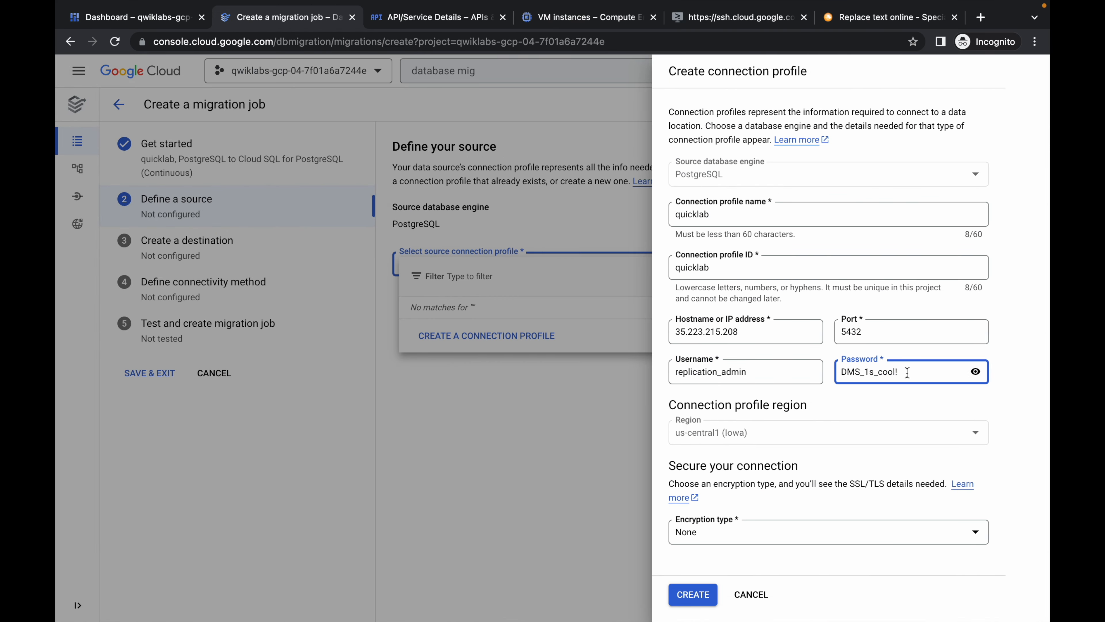
# - Check the entered connection details, create the connection profile and save it as the migration job's source
pyautogui.scroll(5, 926, 373)
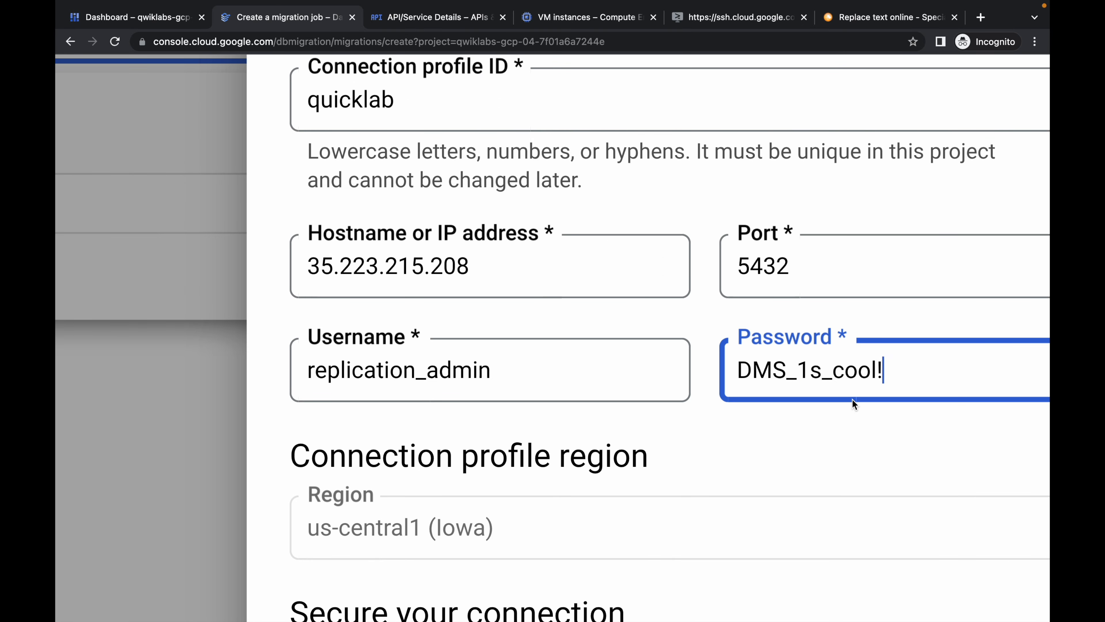
pyautogui.scroll(-5, 853, 399)
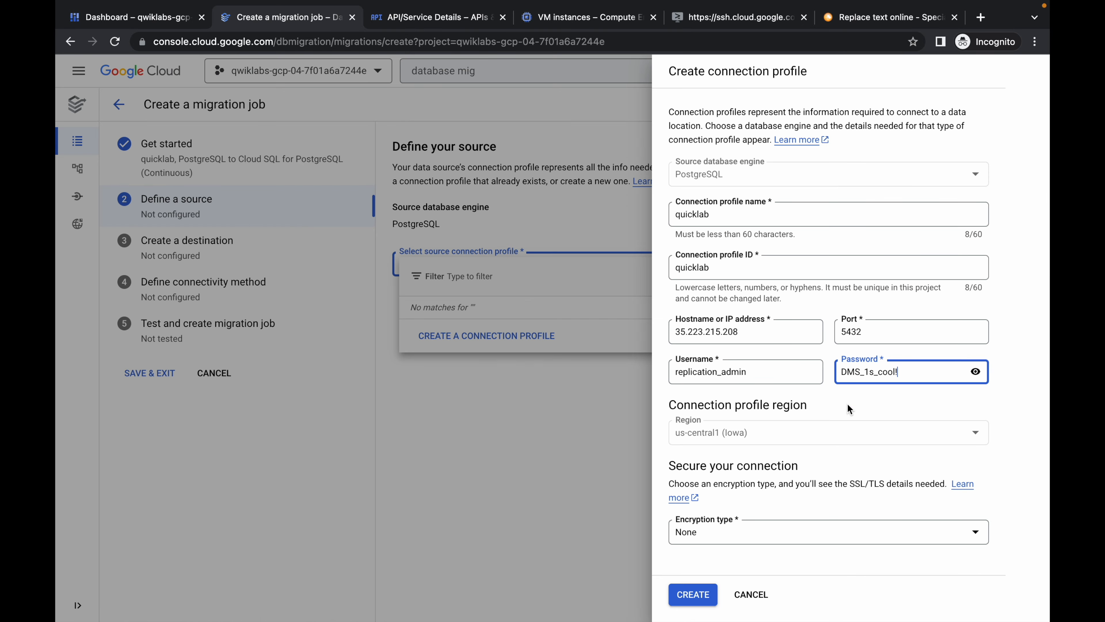
pyautogui.click(693, 593)
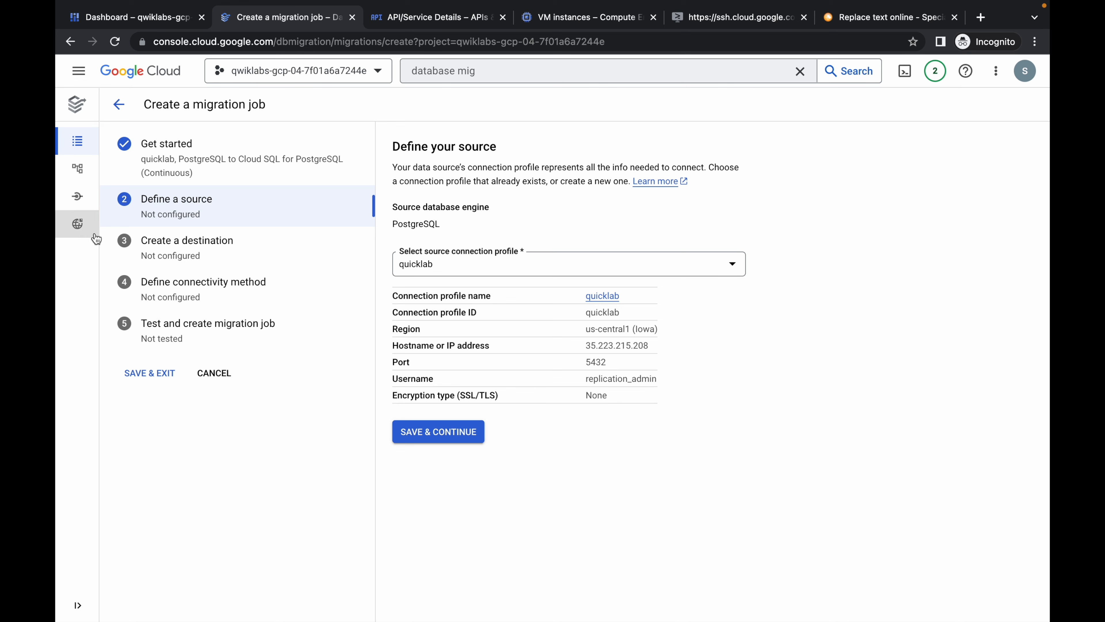
pyautogui.click(447, 429)
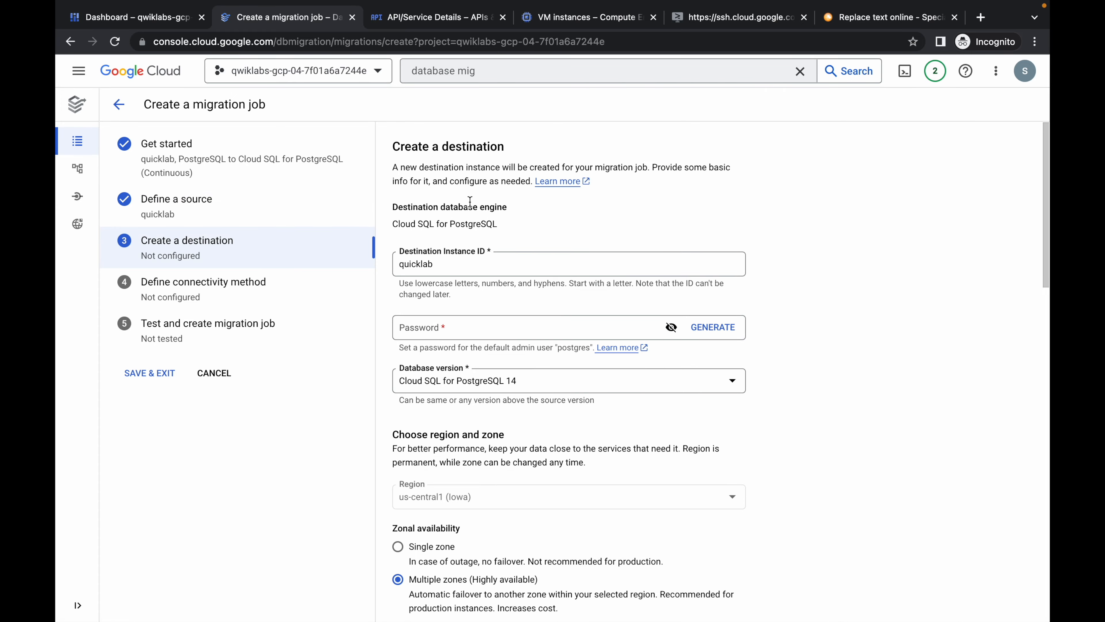
# - Copy the required destination instance ID from the lab instructions and set the migration destination's ID to retail-postgres29
pyautogui.hotkey('ctrl', 'Left')
pyautogui.scroll(-10, 421, 337)
pyautogui.scroll(5, 420, 337)
pyautogui.scroll(-9, 420, 337)
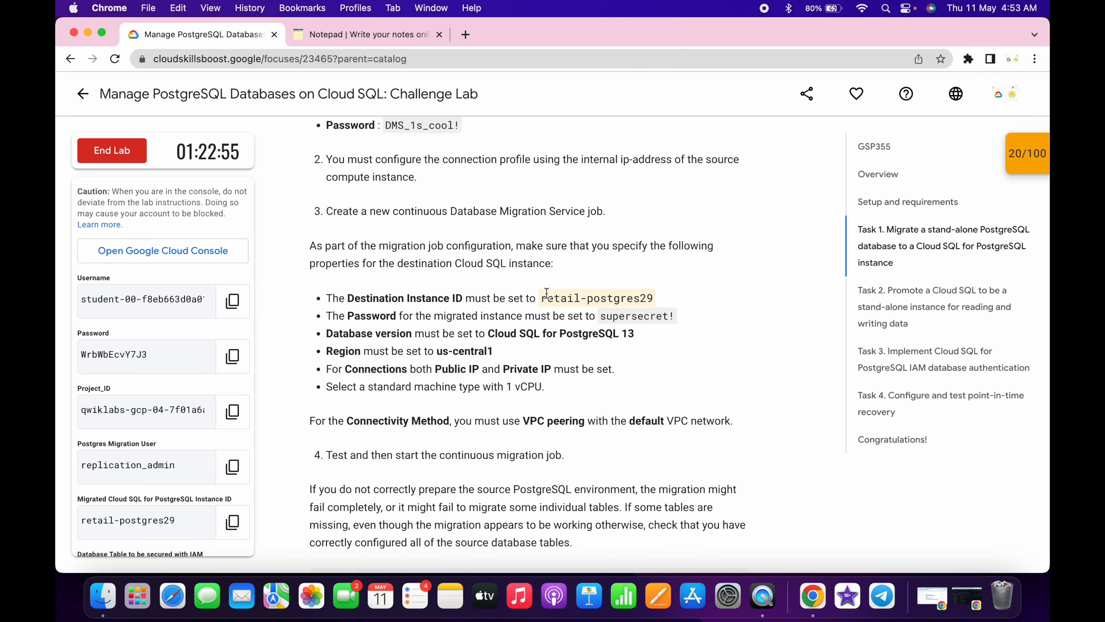
pyautogui.moveTo(543, 296); pyautogui.dragTo(654, 297)
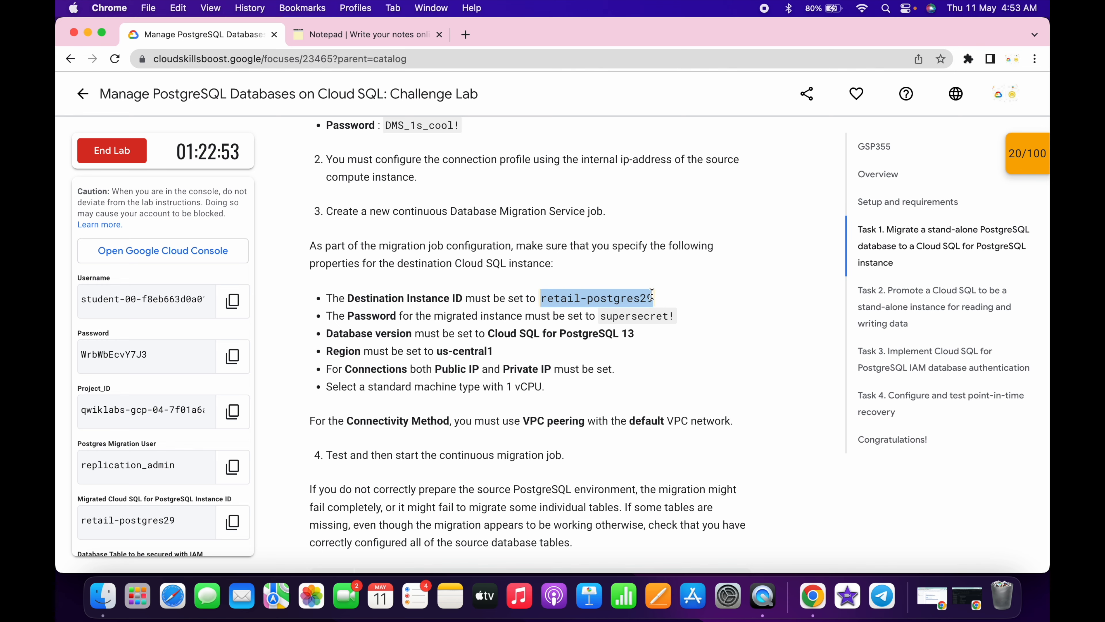
pyautogui.hotkey('ctrl', 'Right')
pyautogui.tripleClick(565, 265)
pyautogui.press('super+v')
# - Copy the migrated instance's password from the lab instructions, enter it in the destination's password field and reveal it to check it
pyautogui.hotkey('ctrl', 'Left')
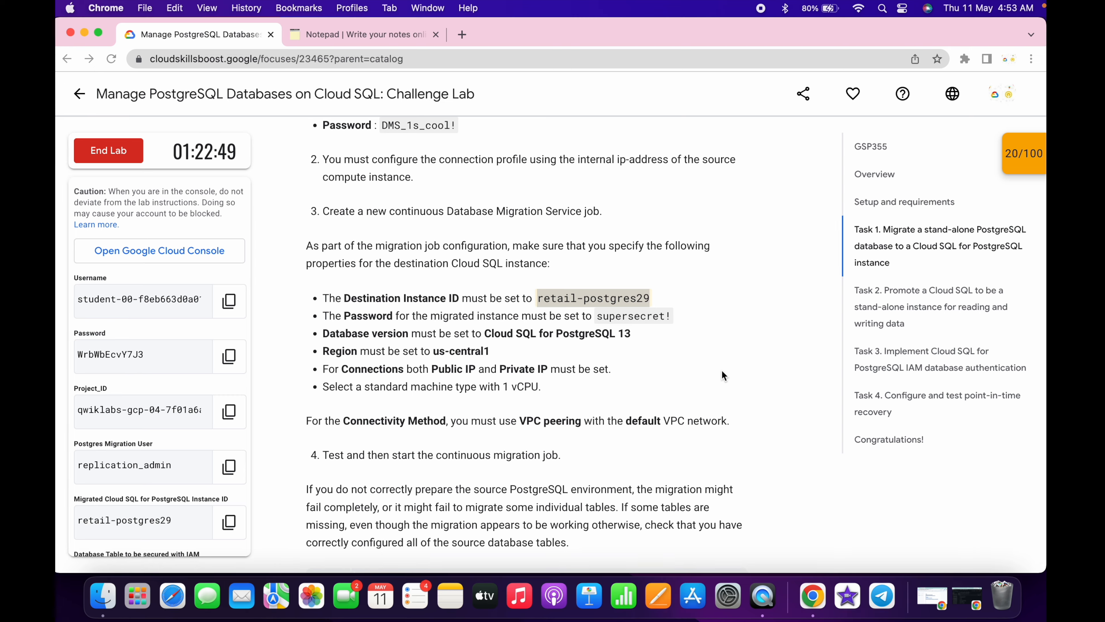
pyautogui.moveTo(601, 315); pyautogui.dragTo(681, 319)
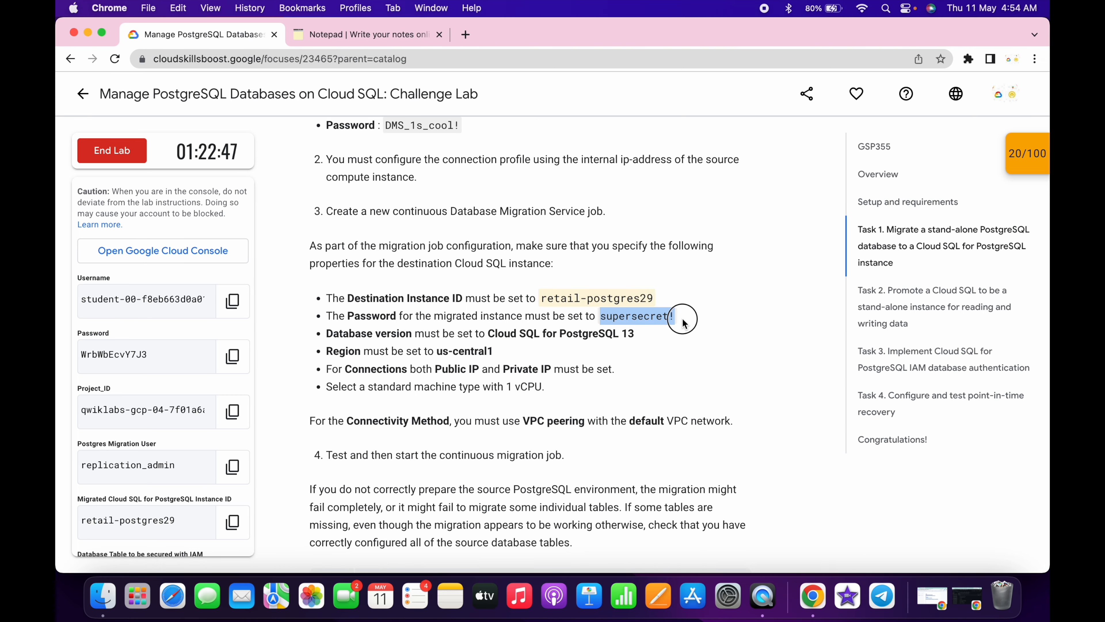
pyautogui.press('super+c')
pyautogui.hotkey('ctrl', 'Right')
pyautogui.click(518, 327)
pyautogui.press('super+v')
pyautogui.click(671, 327)
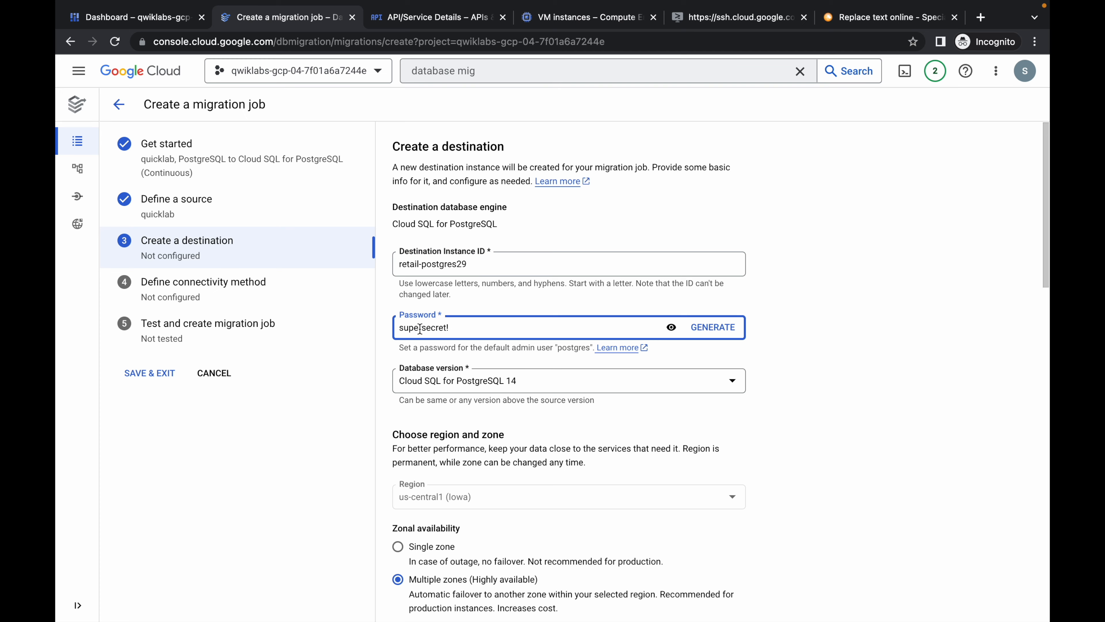
pyautogui.scroll(5, 419, 330)
pyautogui.scroll(2, 419, 329)
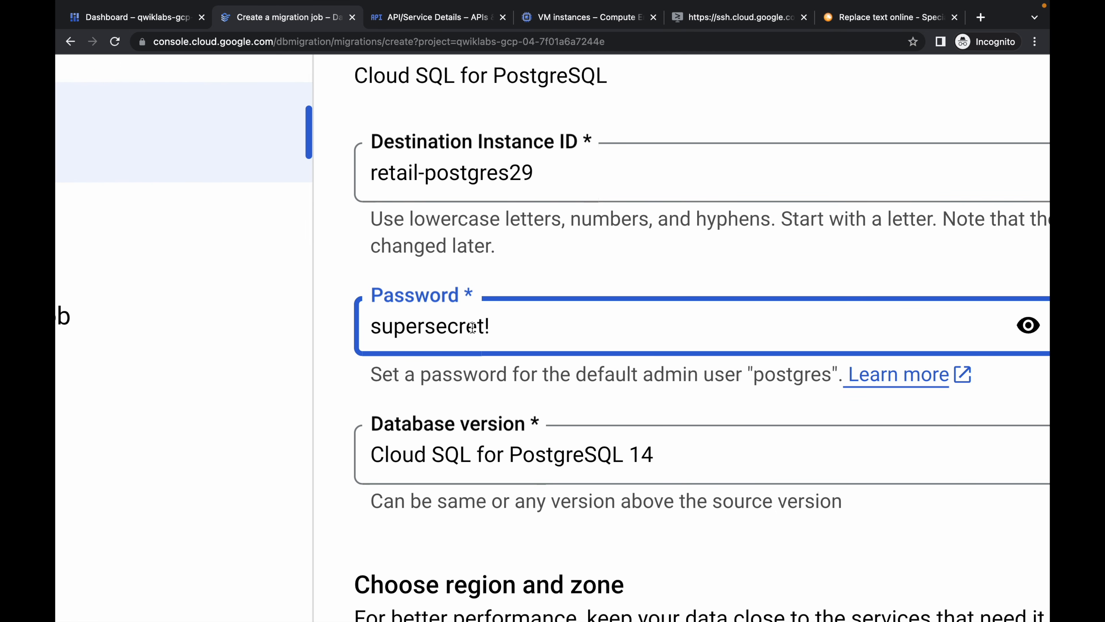
pyautogui.scroll(-7, 472, 327)
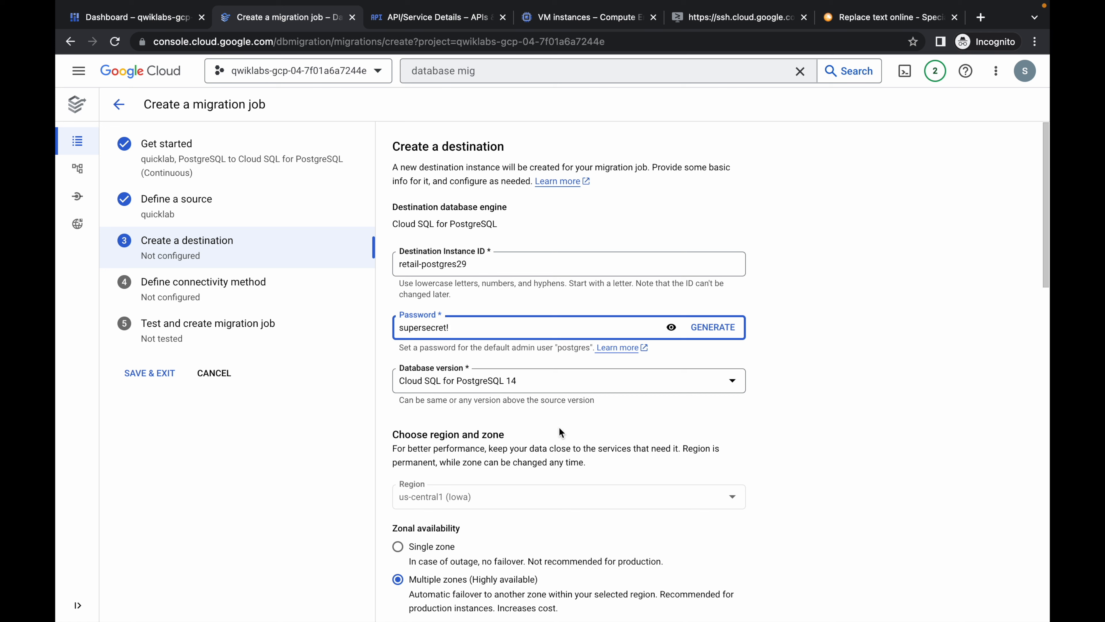
# - Set the database version to Cloud SQL for PostgreSQL 13 and enable private IP on the default VPC with an automatically allocated IP range
pyautogui.click(549, 388)
pyautogui.click(537, 407)
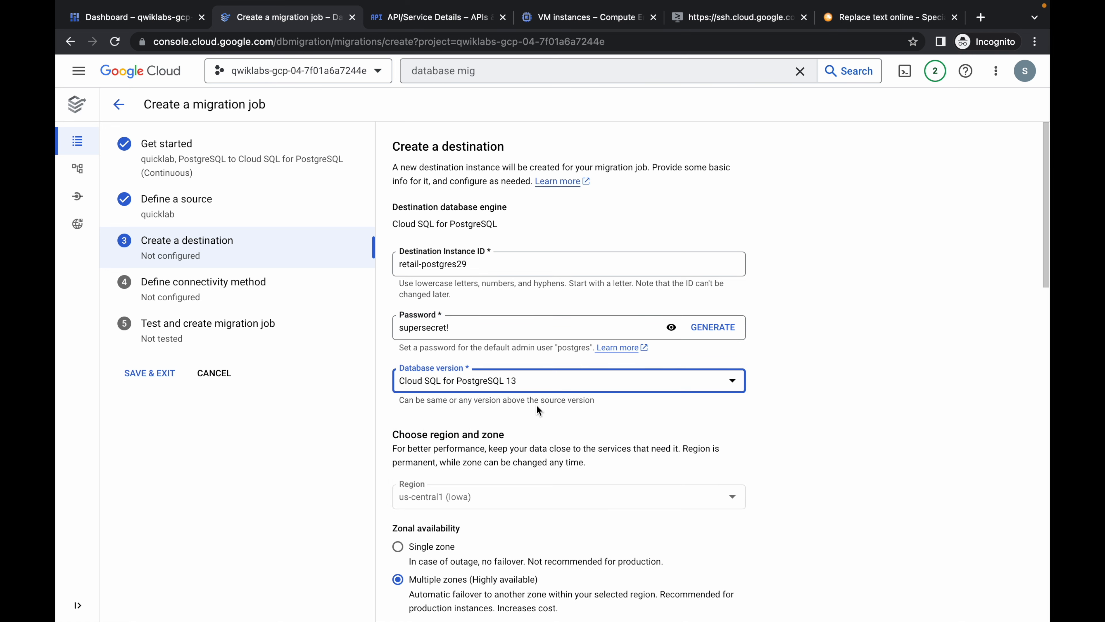
pyautogui.scroll(-10, 506, 423)
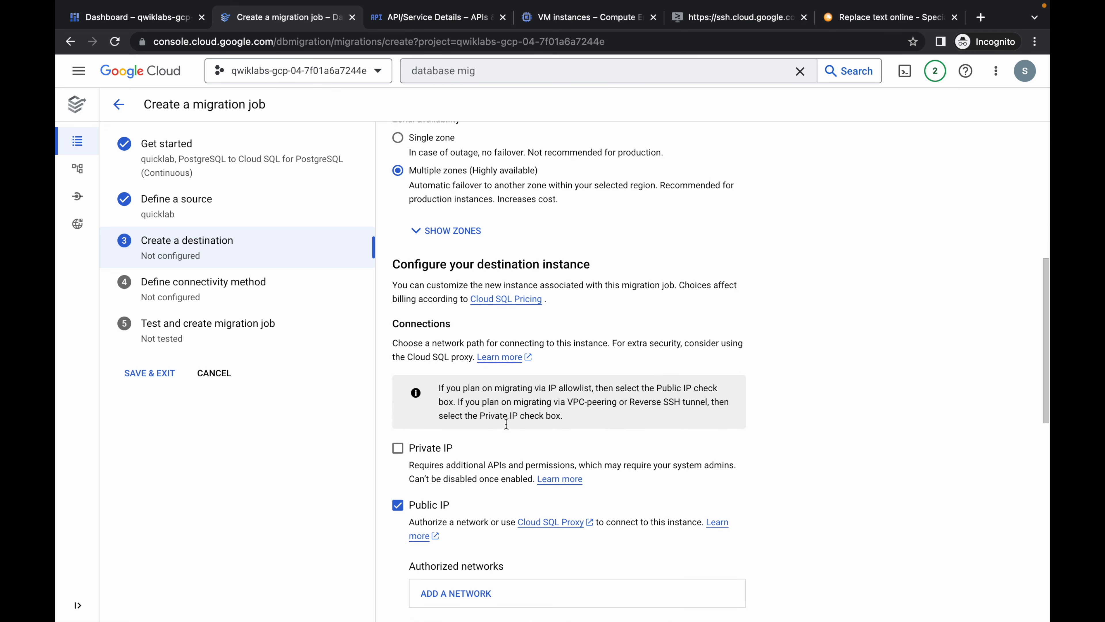
pyautogui.click(397, 443)
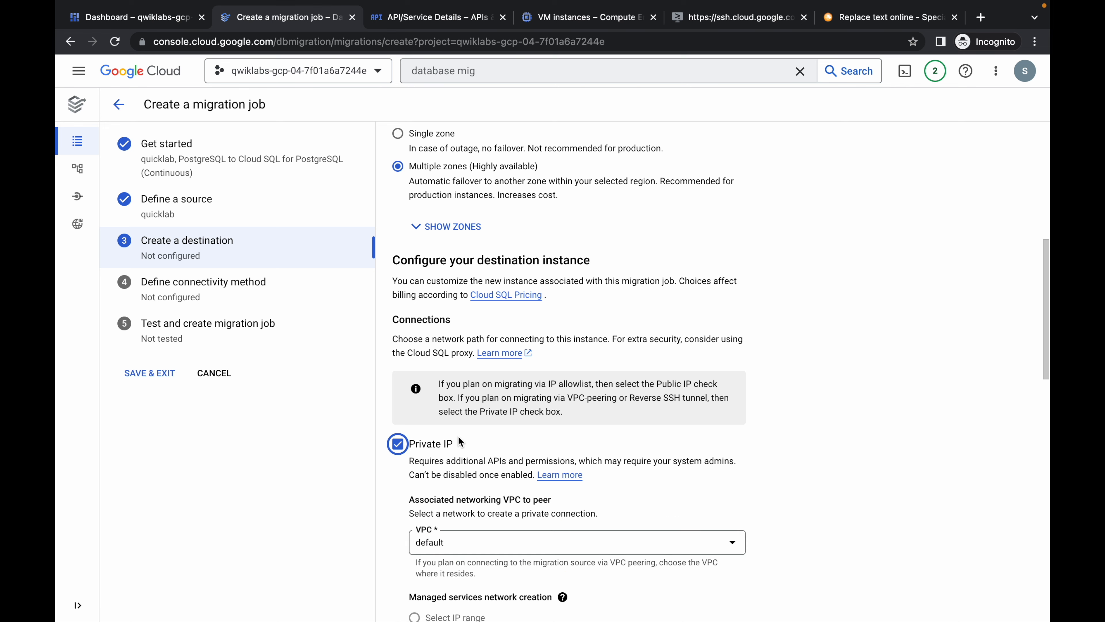
pyautogui.scroll(-3, 459, 437)
pyautogui.scroll(-3, 459, 437)
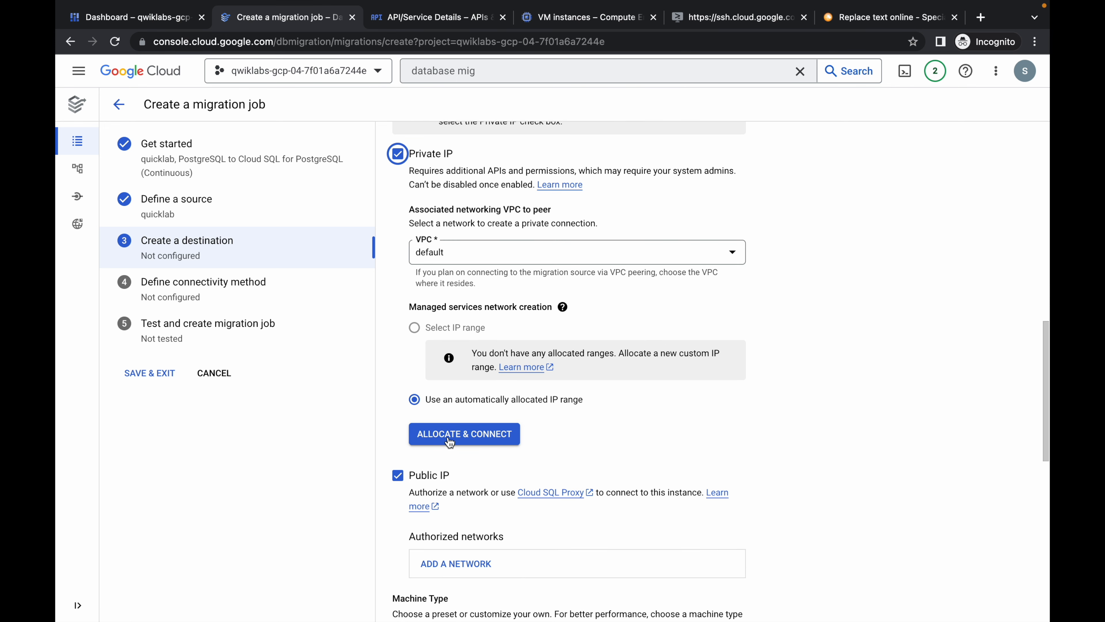
pyautogui.click(451, 441)
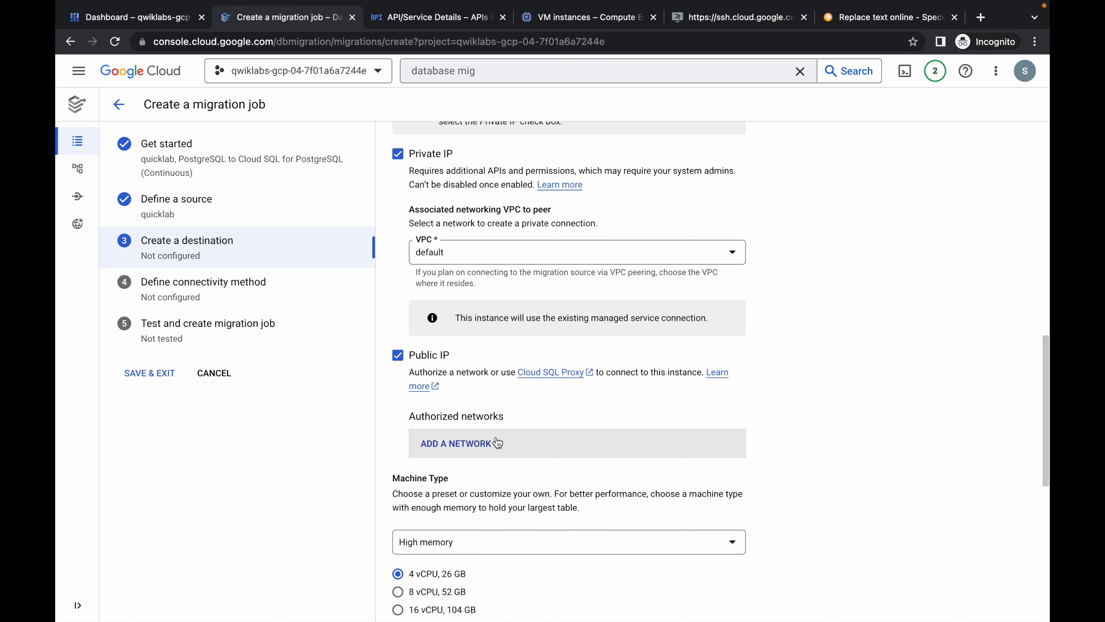
# - Choose a Standard machine type with 1 vCPU, 3.75 GB and 10 GB storage capacity, and create the destination database
pyautogui.scroll(-9, 498, 442)
pyautogui.scroll(4, 498, 440)
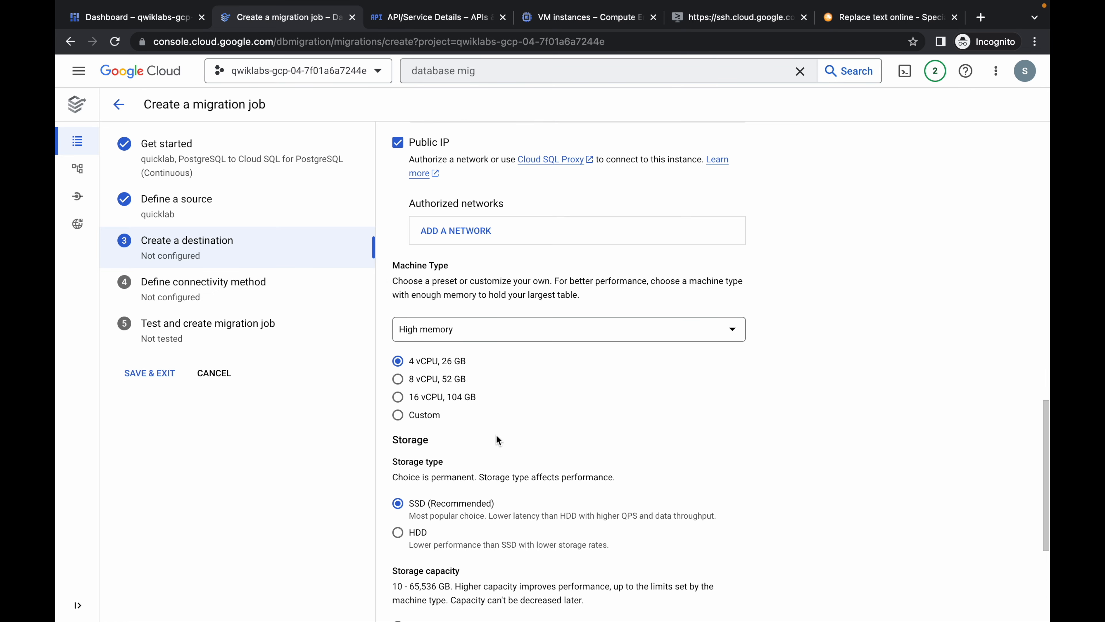
pyautogui.click(462, 320)
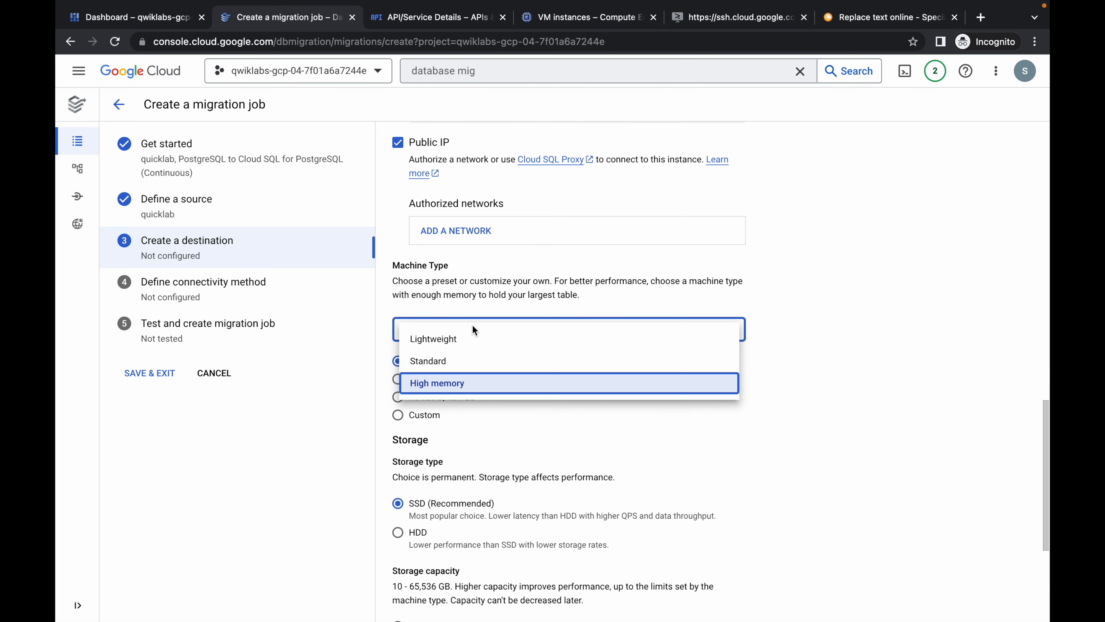
pyautogui.click(438, 365)
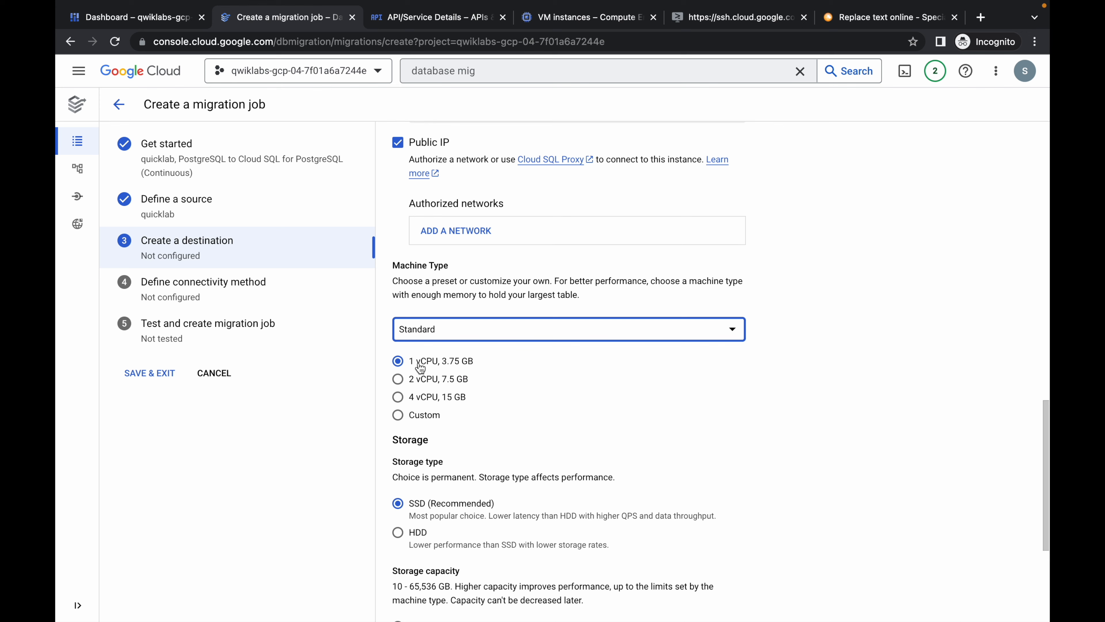
pyautogui.scroll(-3, 419, 369)
pyautogui.scroll(-5, 419, 369)
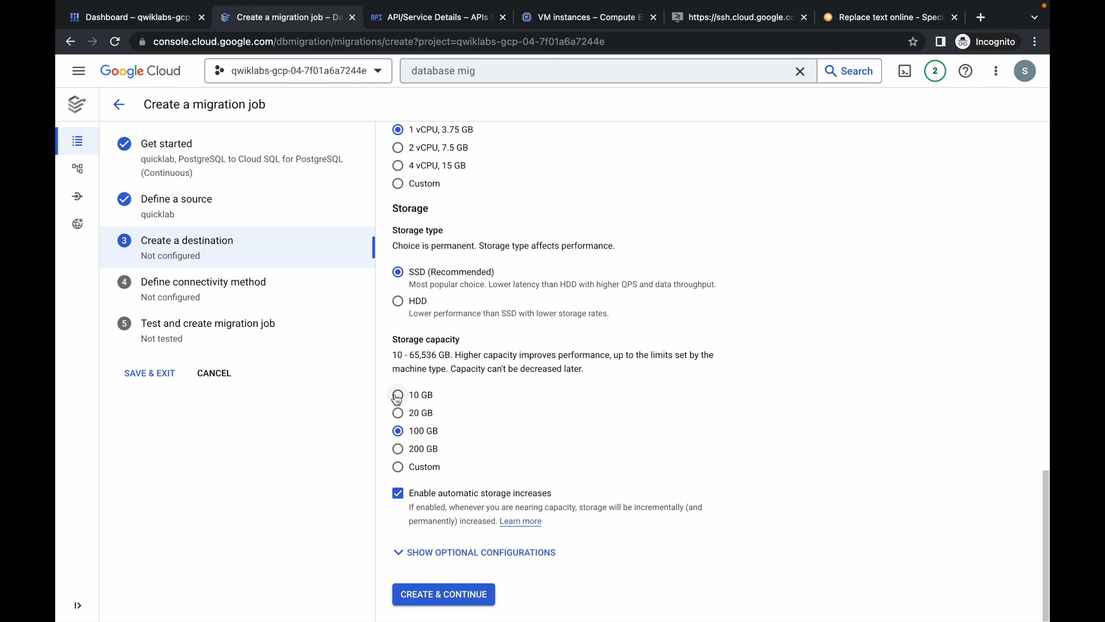
pyautogui.click(397, 395)
pyautogui.click(443, 596)
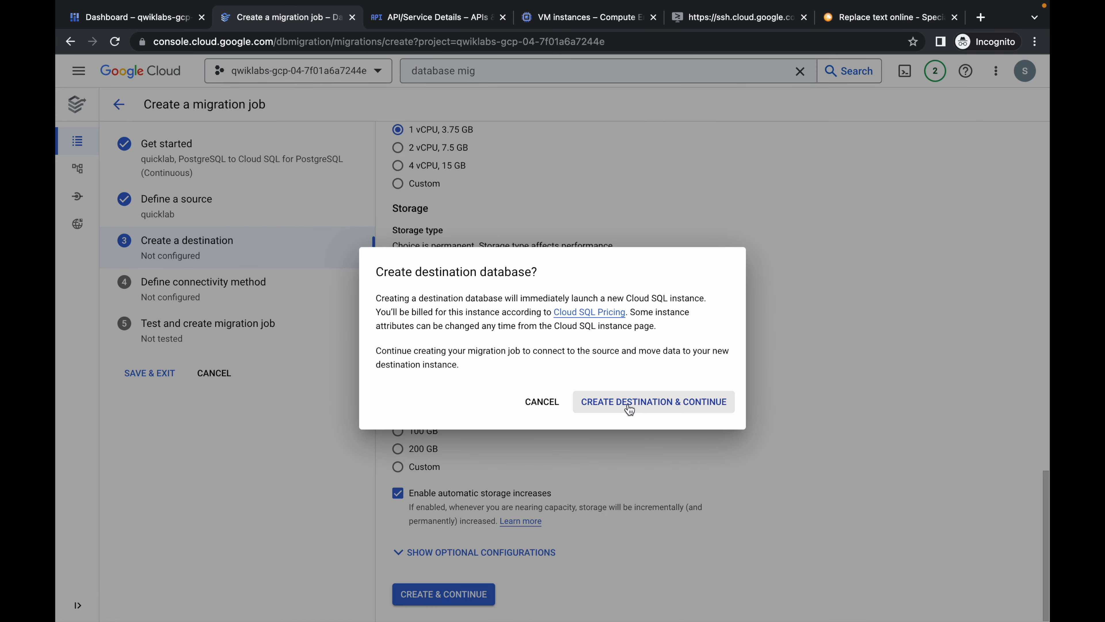
pyautogui.click(648, 404)
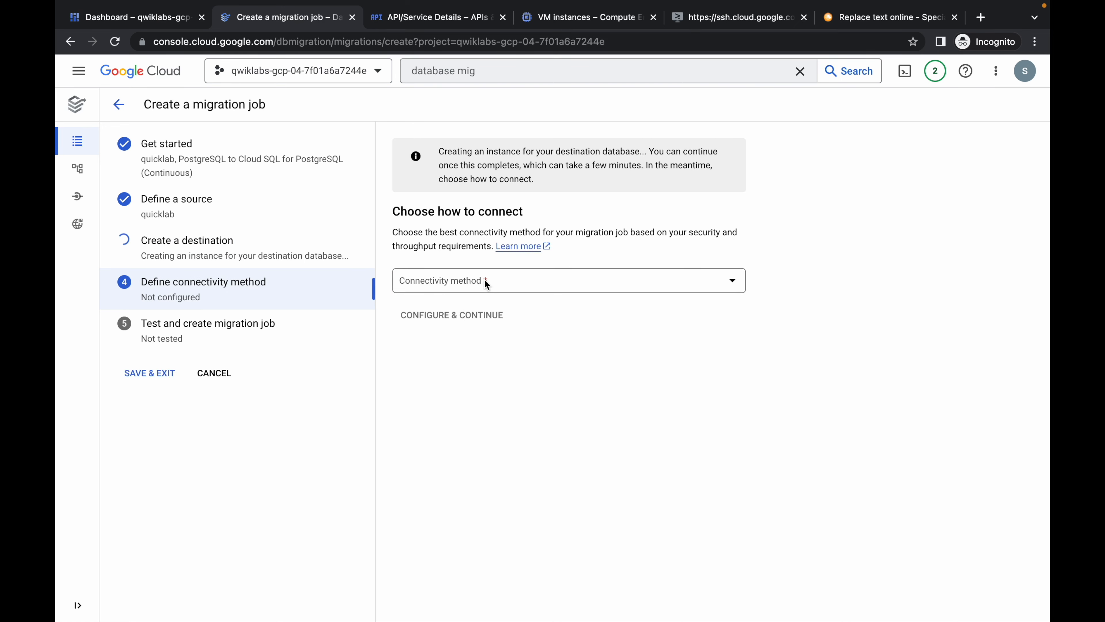
# - Set the connectivity method to VPC peering with the default VPC and configure it for the migration job
pyautogui.click(484, 280)
pyautogui.click(458, 369)
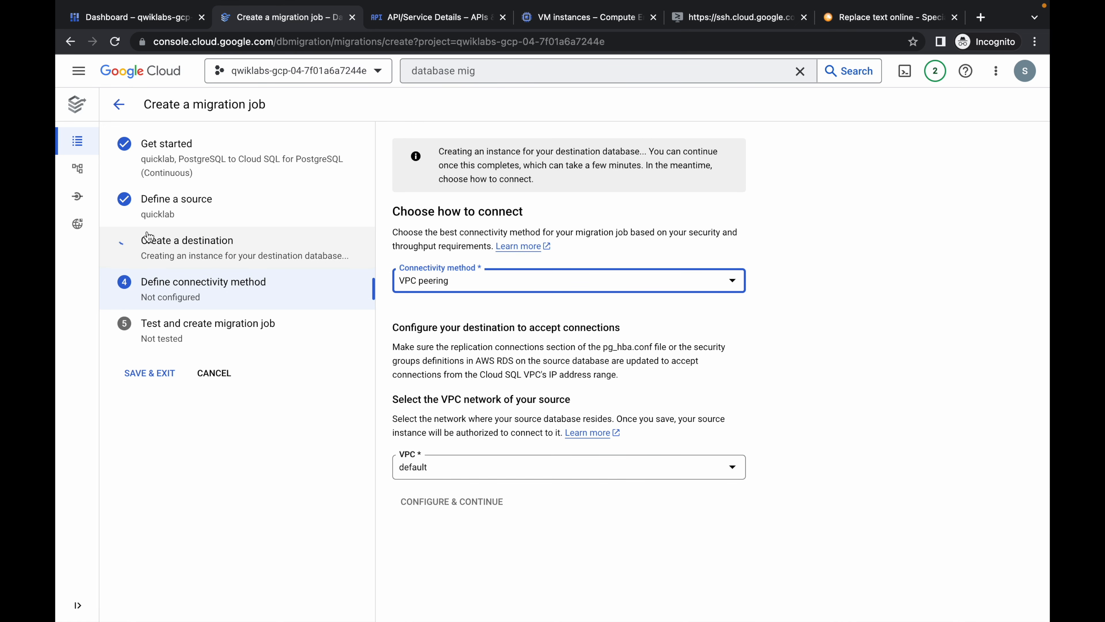
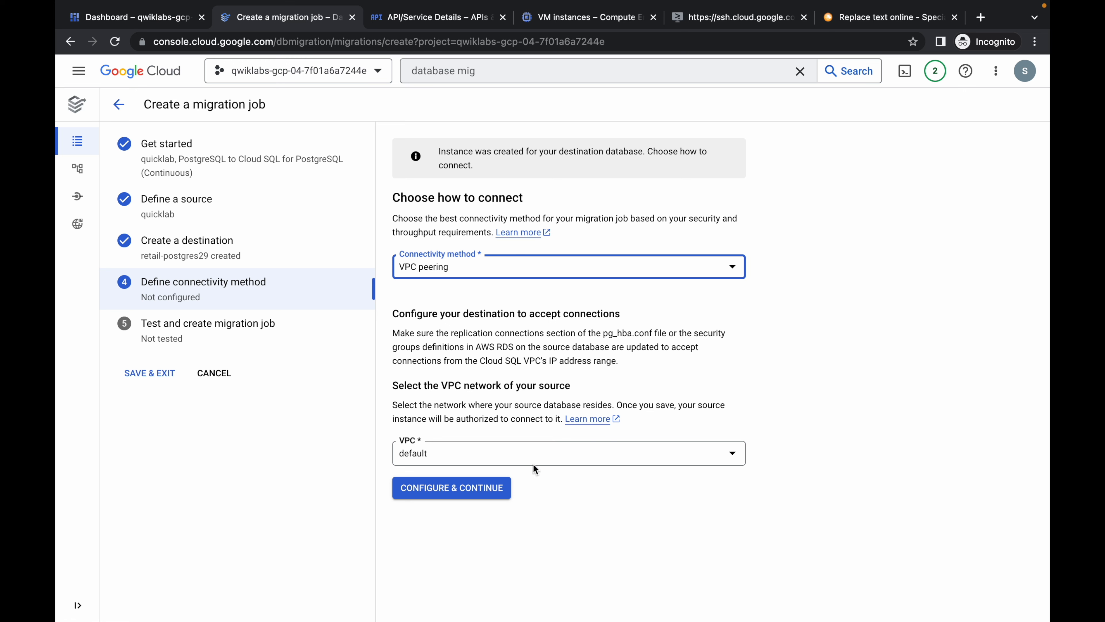
pyautogui.click(470, 490)
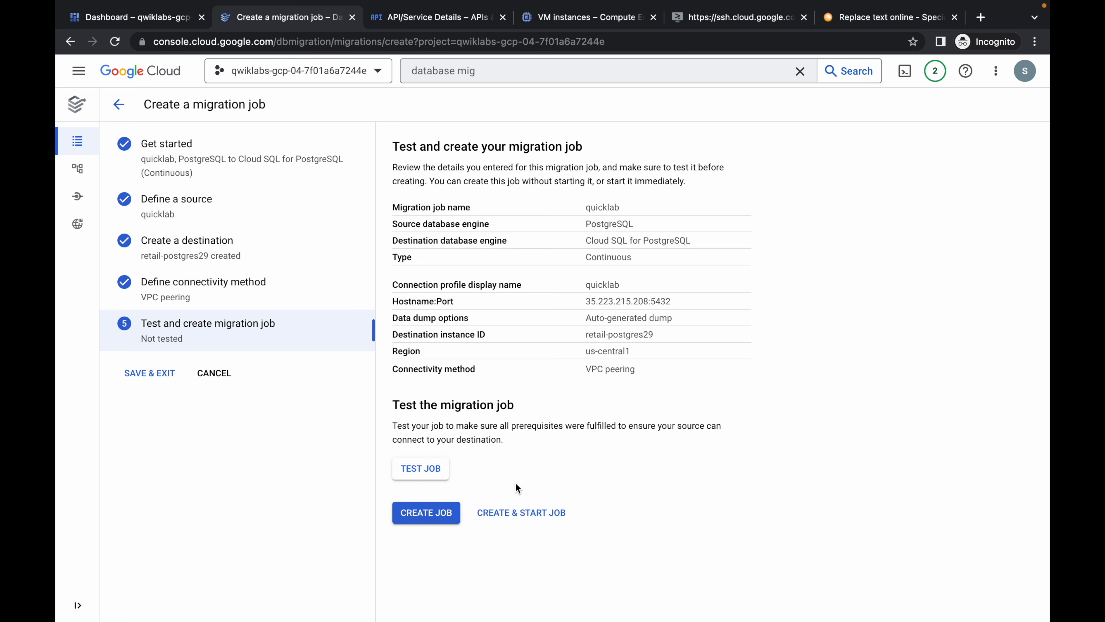
# - Test, create and start the quicklab migration job, and open its details to monitor the status
pyautogui.click(432, 472)
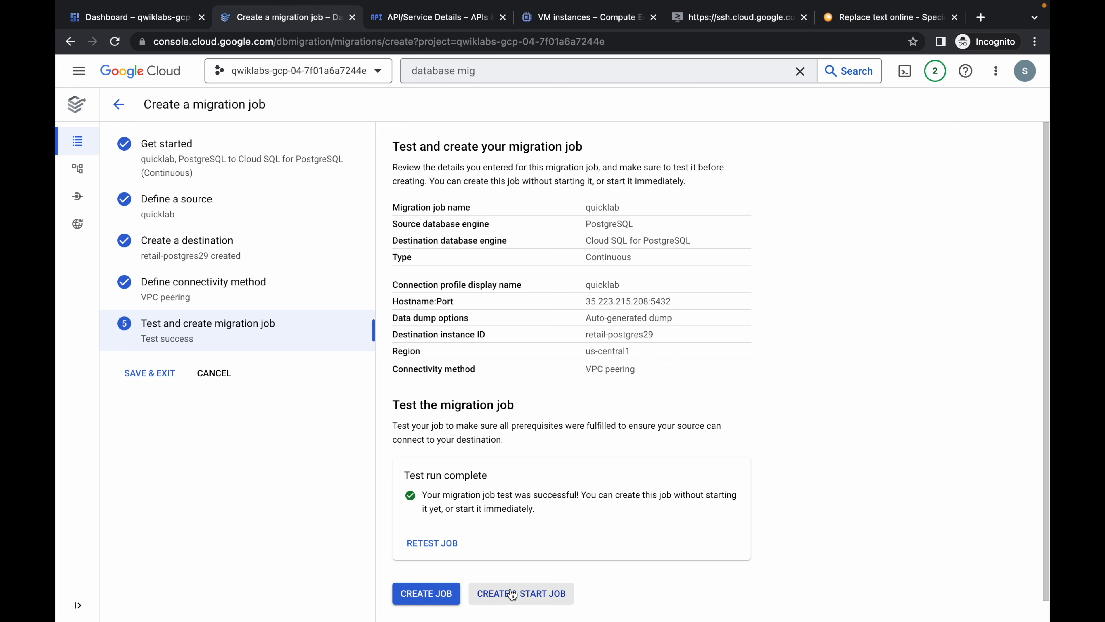
pyautogui.click(523, 595)
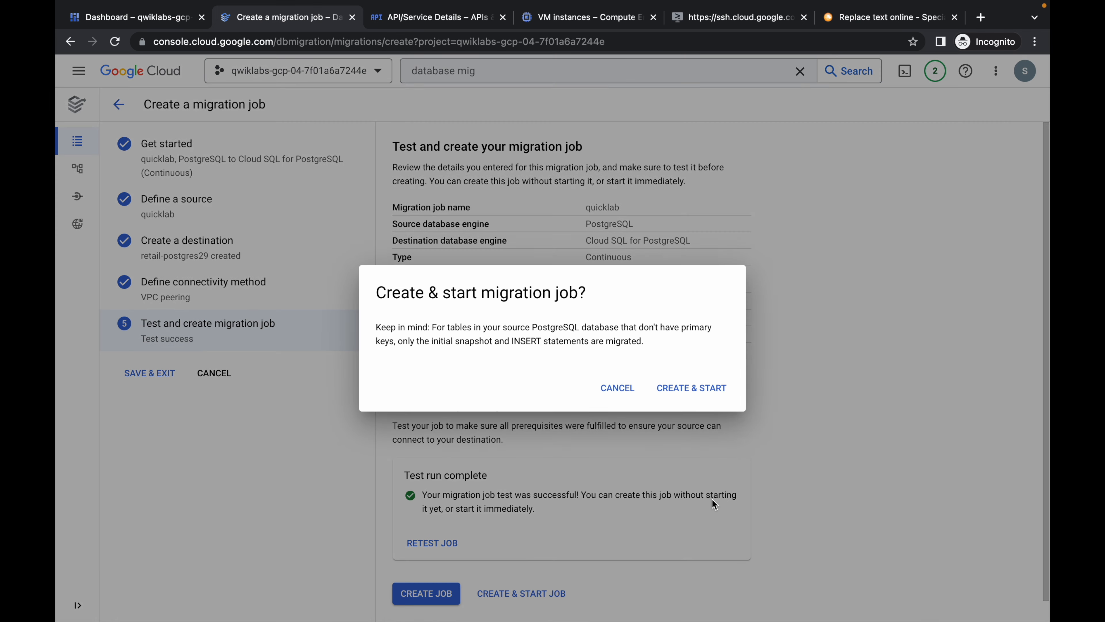
pyautogui.click(690, 390)
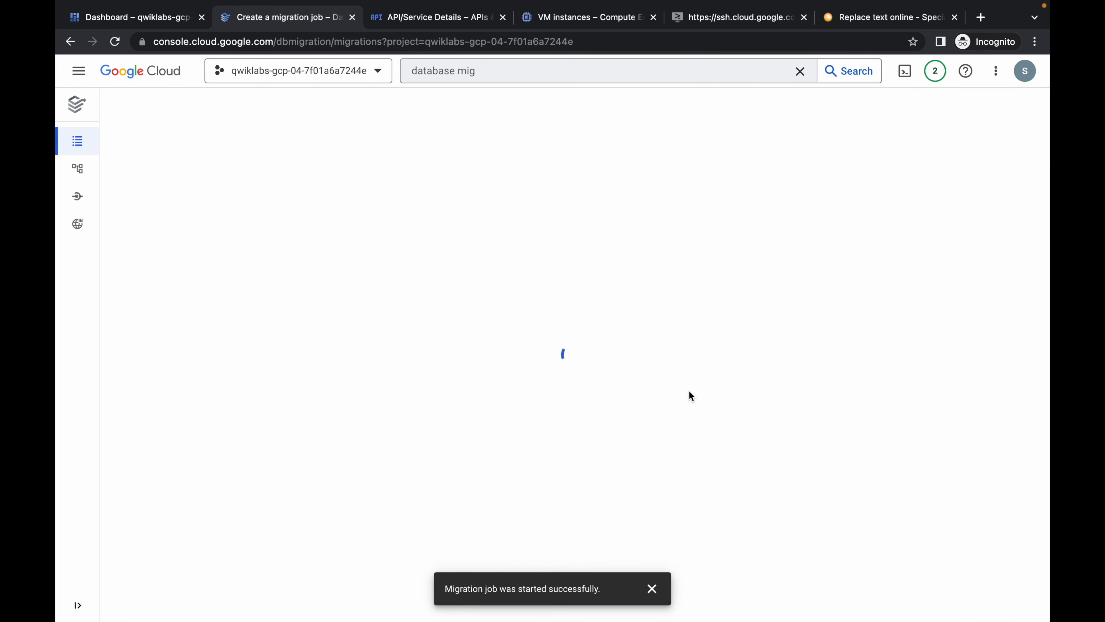
pyautogui.click(321, 256)
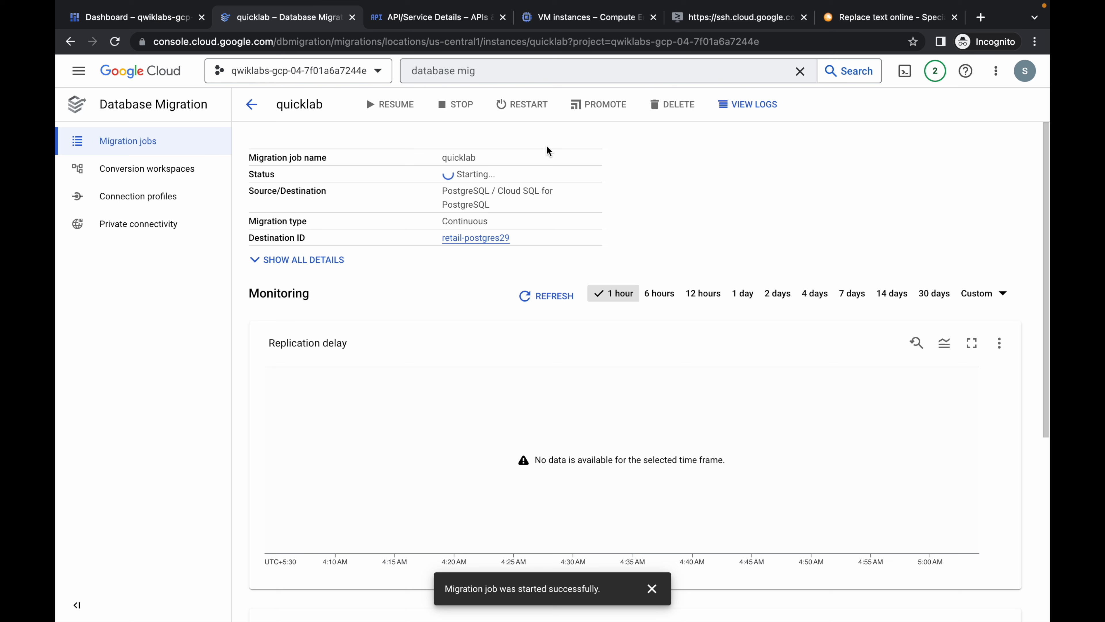
pyautogui.moveTo(584, 104)
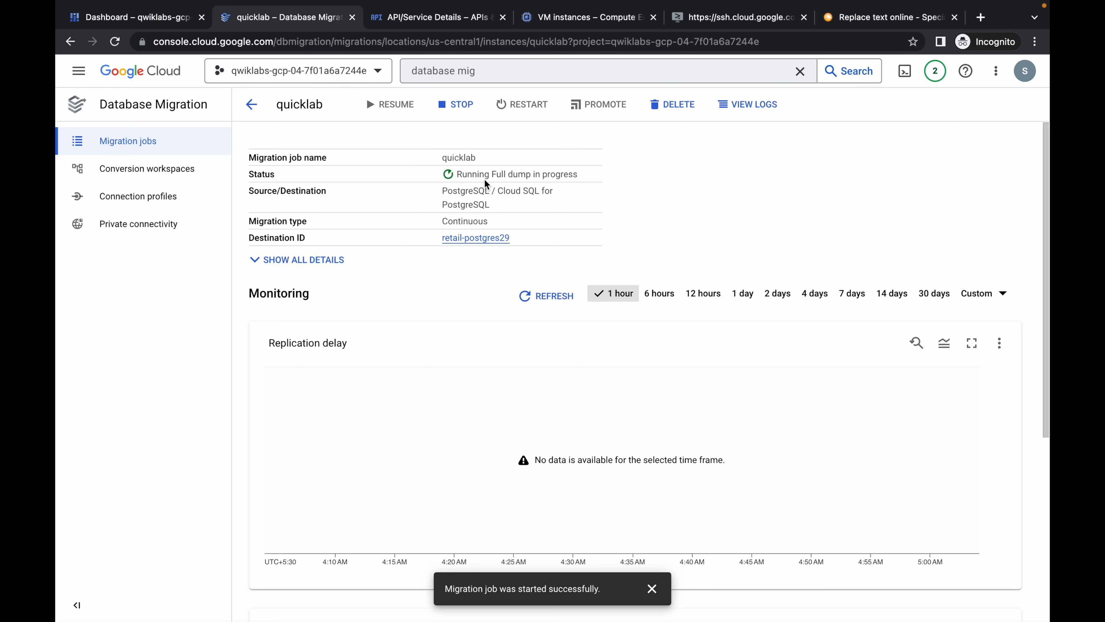
# - Search the console for sql and open the retail-postgres29 replica from the Cloud SQL instances list
pyautogui.click(429, 17)
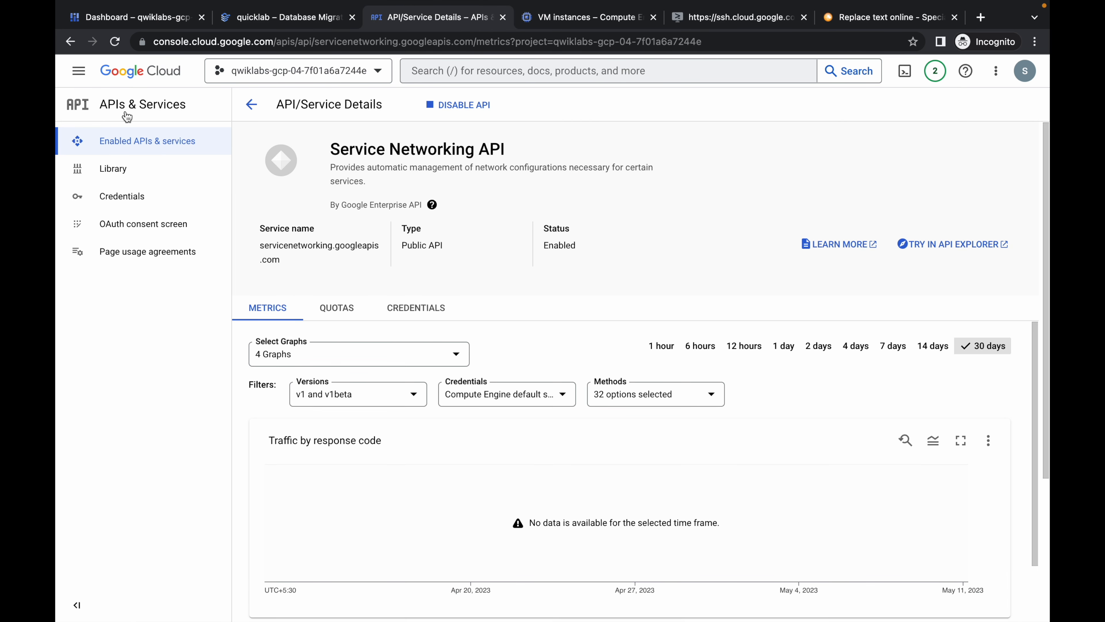
pyautogui.click(479, 71)
pyautogui.write('sql')
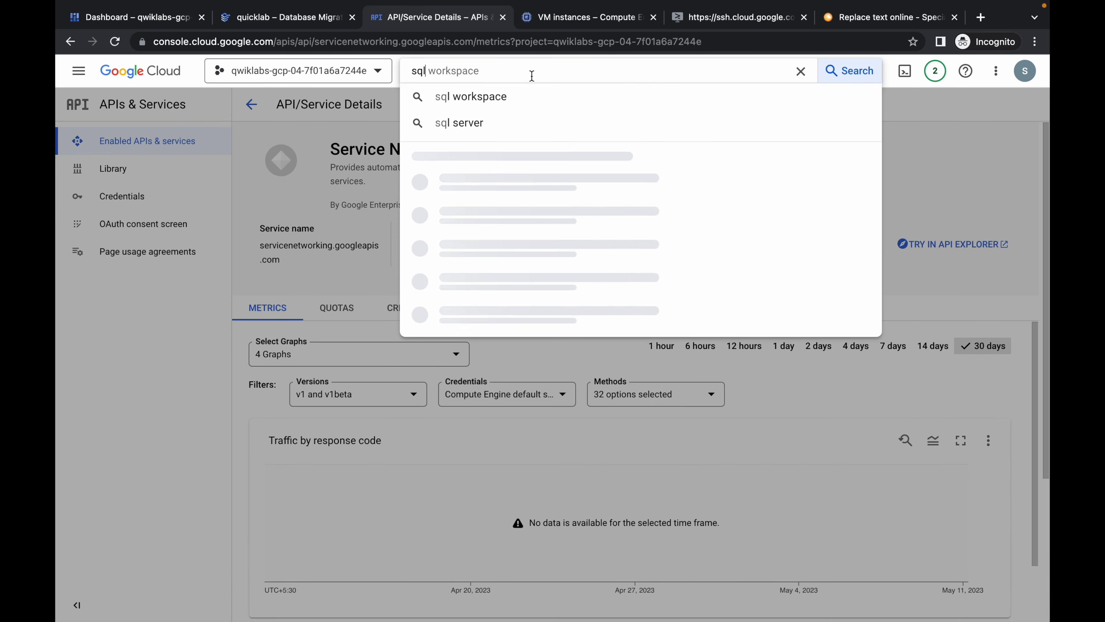
pyautogui.click(447, 195)
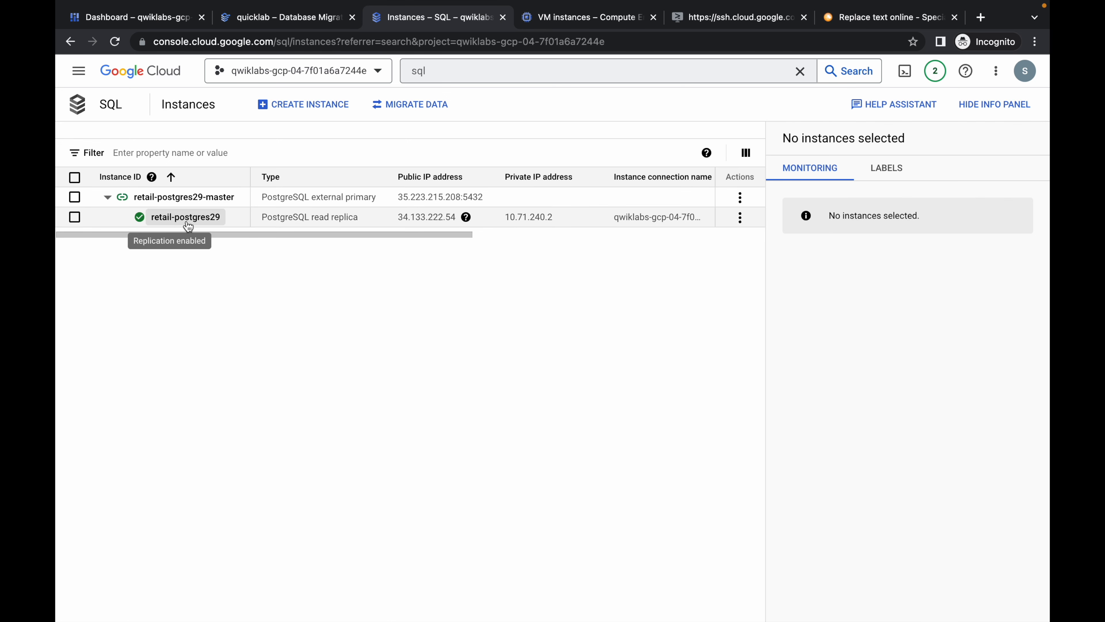
pyautogui.click(171, 219)
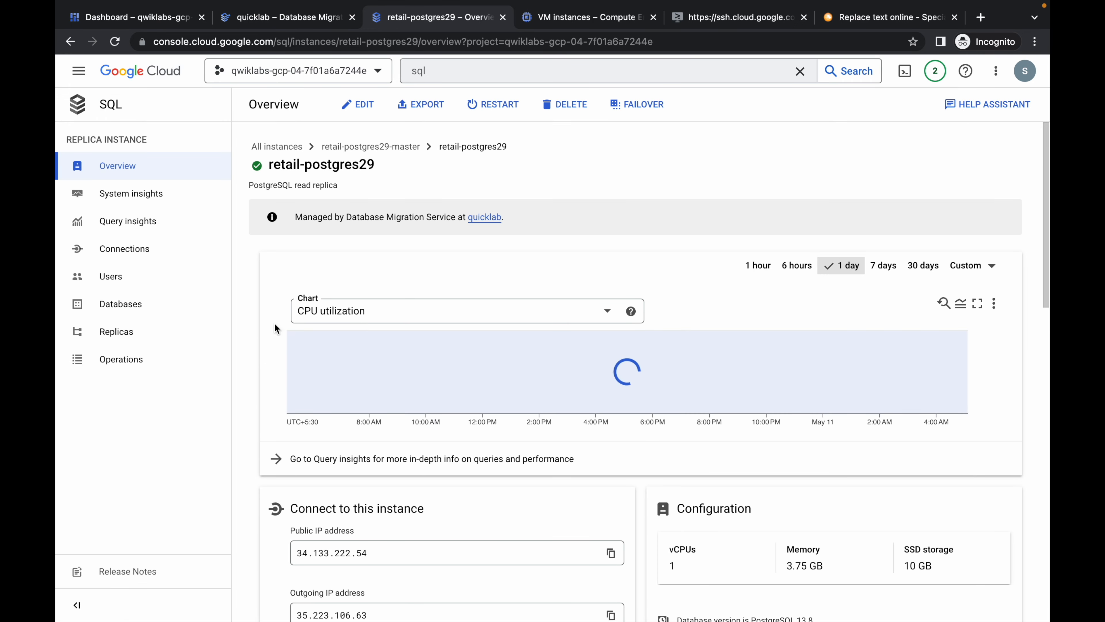
# - Add an authorized network in the instance's networking settings and name it postgres-vm, copying the name from the Task 3 instructions
pyautogui.click(117, 250)
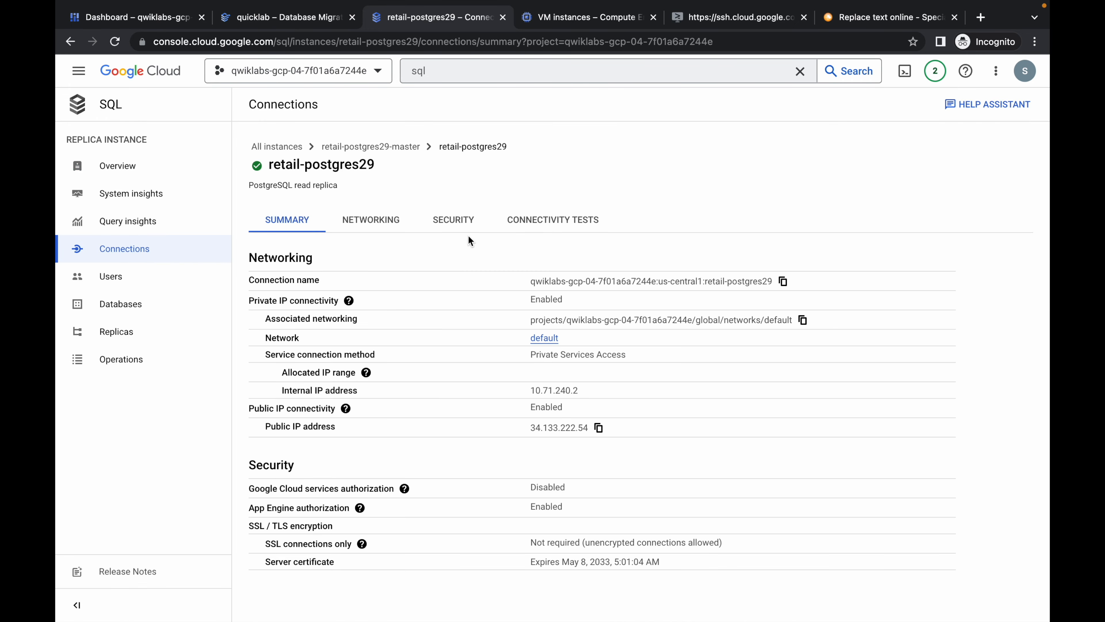
pyautogui.click(374, 220)
pyautogui.scroll(-5, 474, 396)
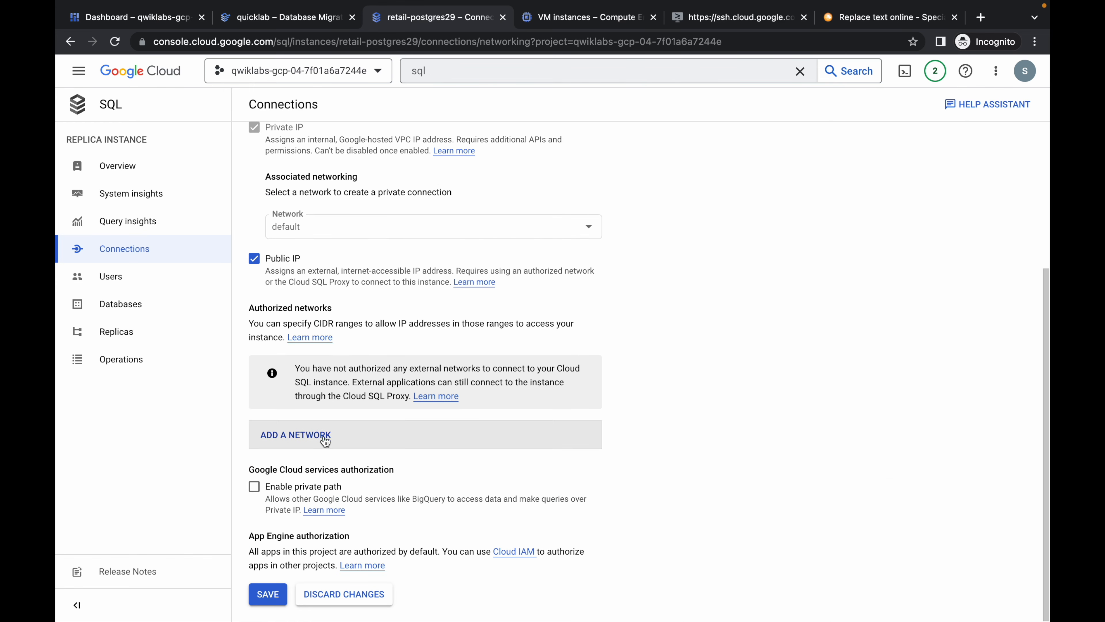
pyautogui.click(283, 435)
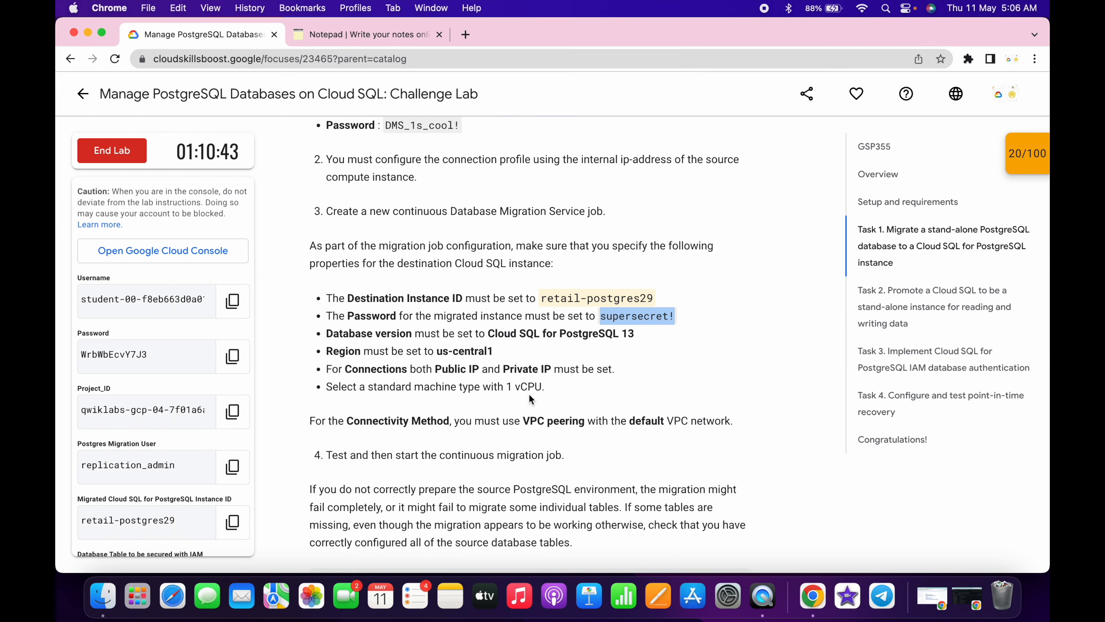
pyautogui.scroll(-15, 529, 394)
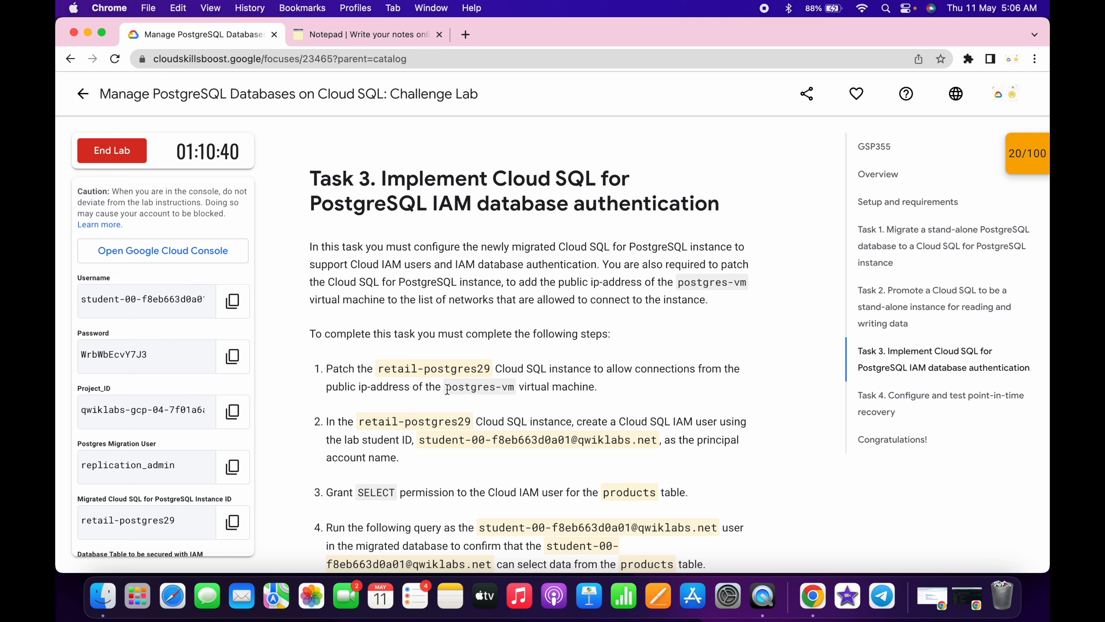
pyautogui.moveTo(444, 387); pyautogui.dragTo(514, 387)
pyautogui.press('super+c')
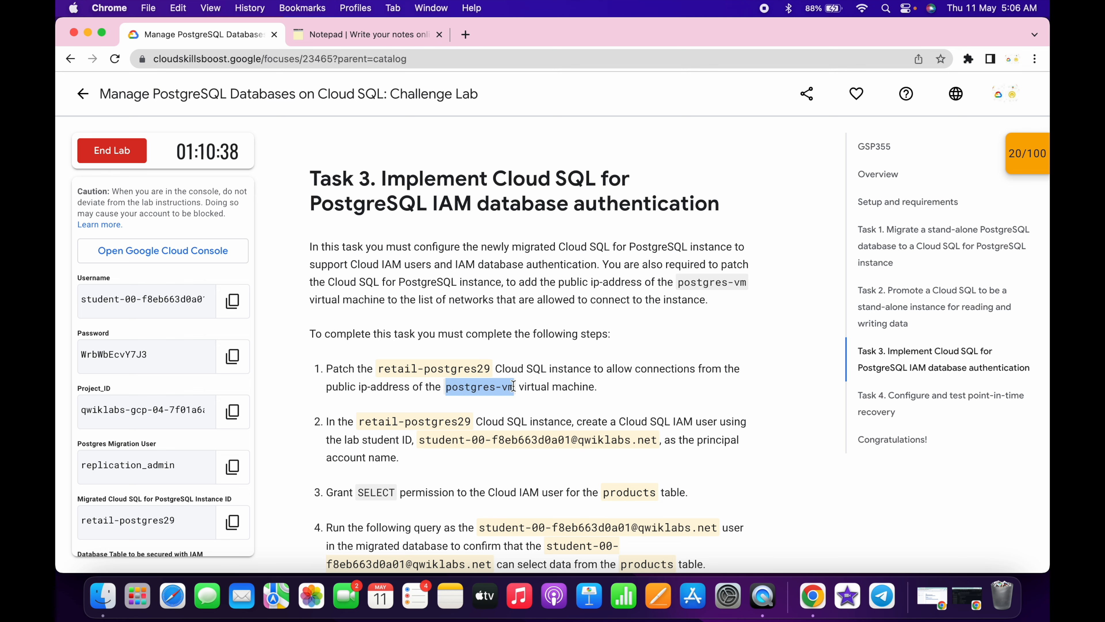
pyautogui.hotkey('ctrl', 'Right')
pyautogui.click(279, 424)
pyautogui.press('super+v')
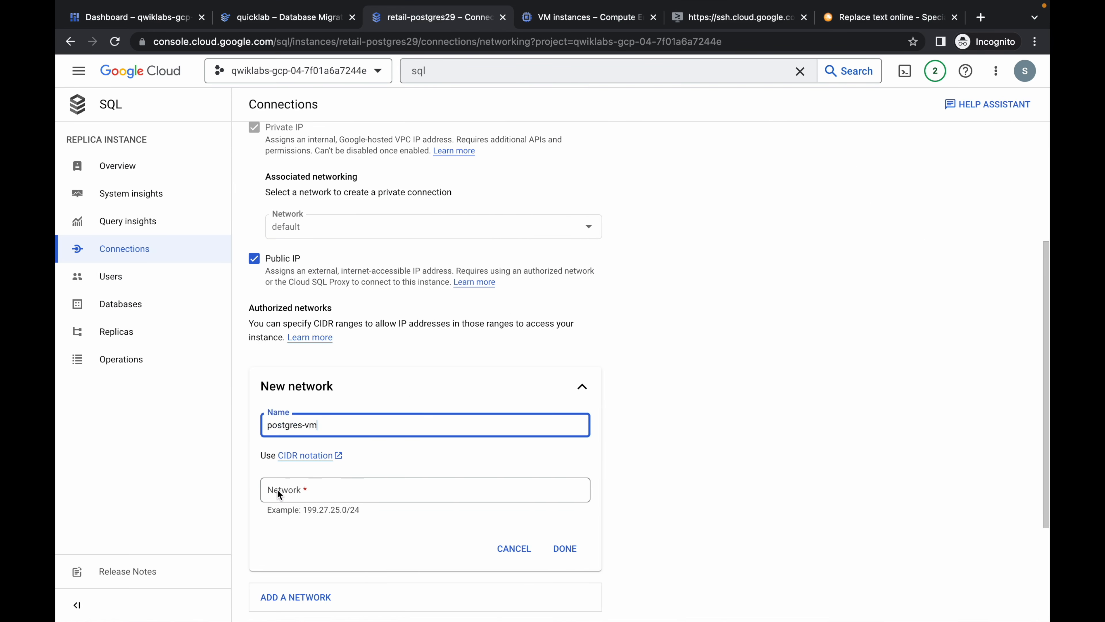
# - Copy postgresql-vm's external IP, enter 35.223.215.208 as the postgres-vm authorized network, and save the retail-postgres29 connection settings
pyautogui.click(565, 18)
pyautogui.click(599, 241)
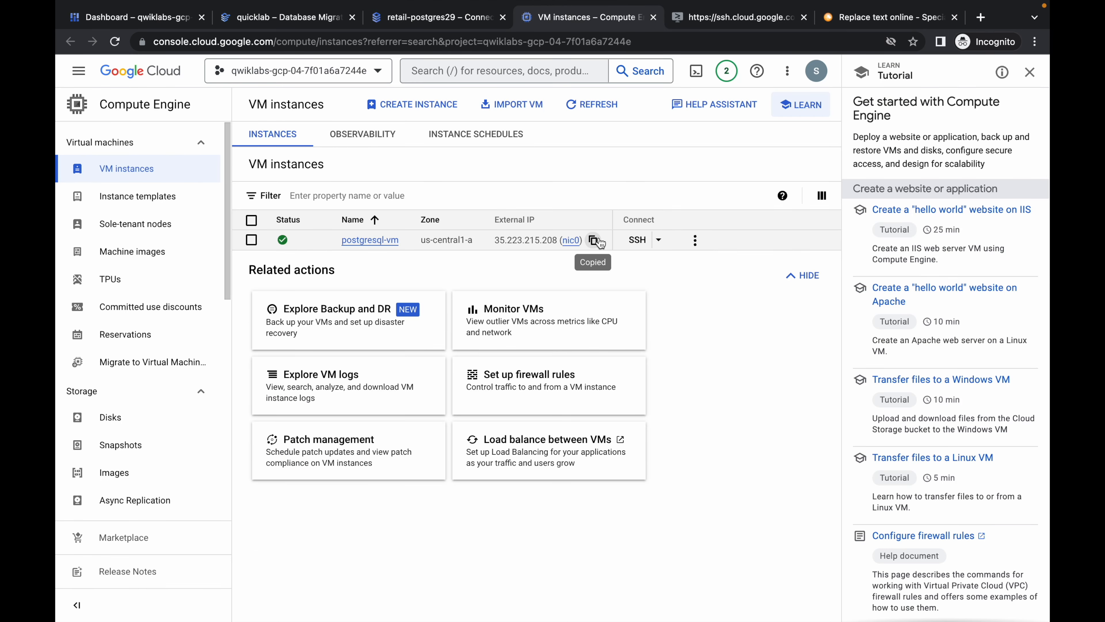
pyautogui.click(425, 18)
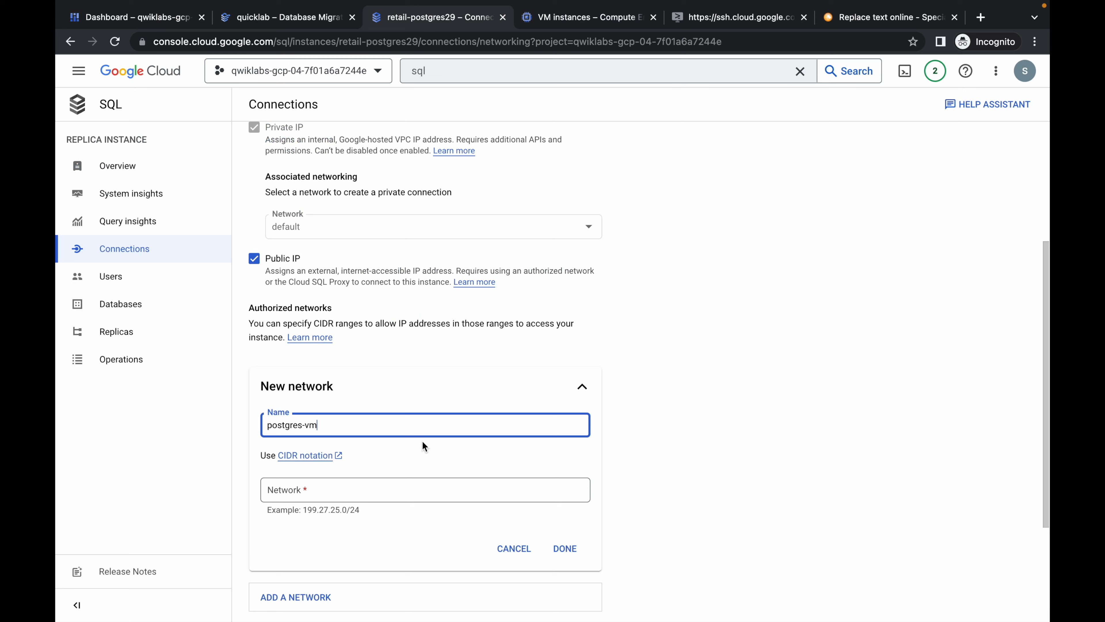
pyautogui.click(328, 488)
pyautogui.hotkey('ctrl', 'v')
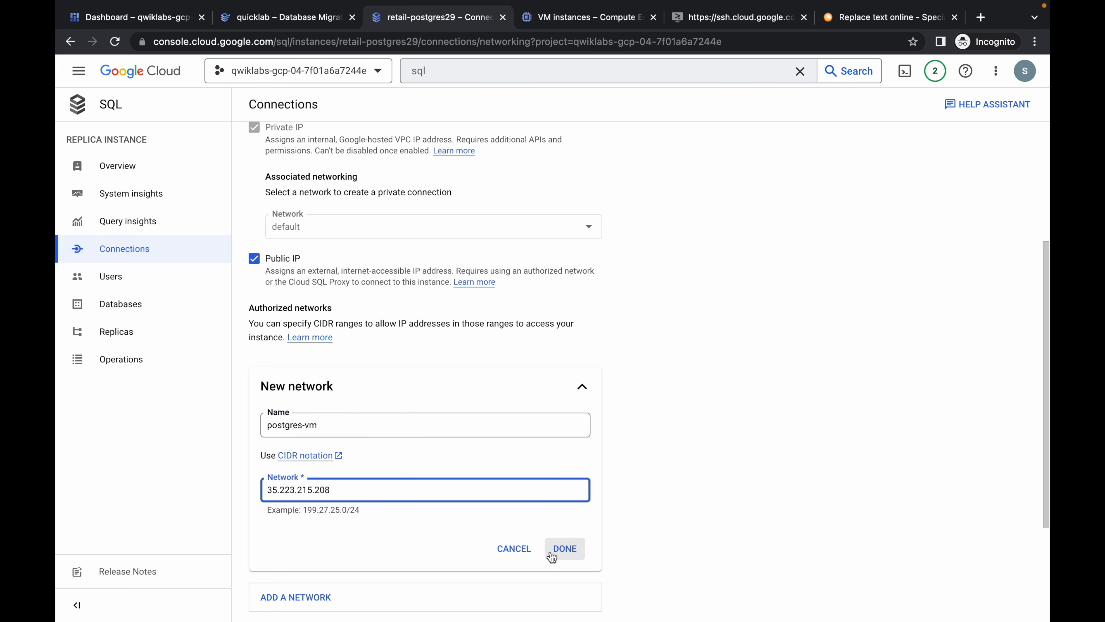
pyautogui.click(564, 548)
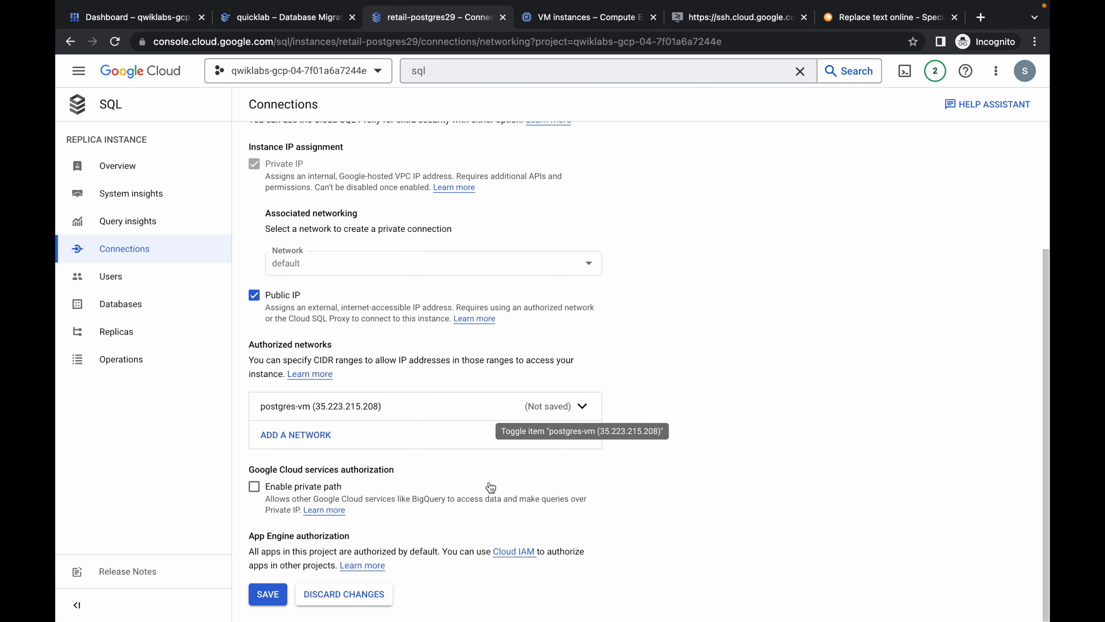
pyautogui.click(264, 595)
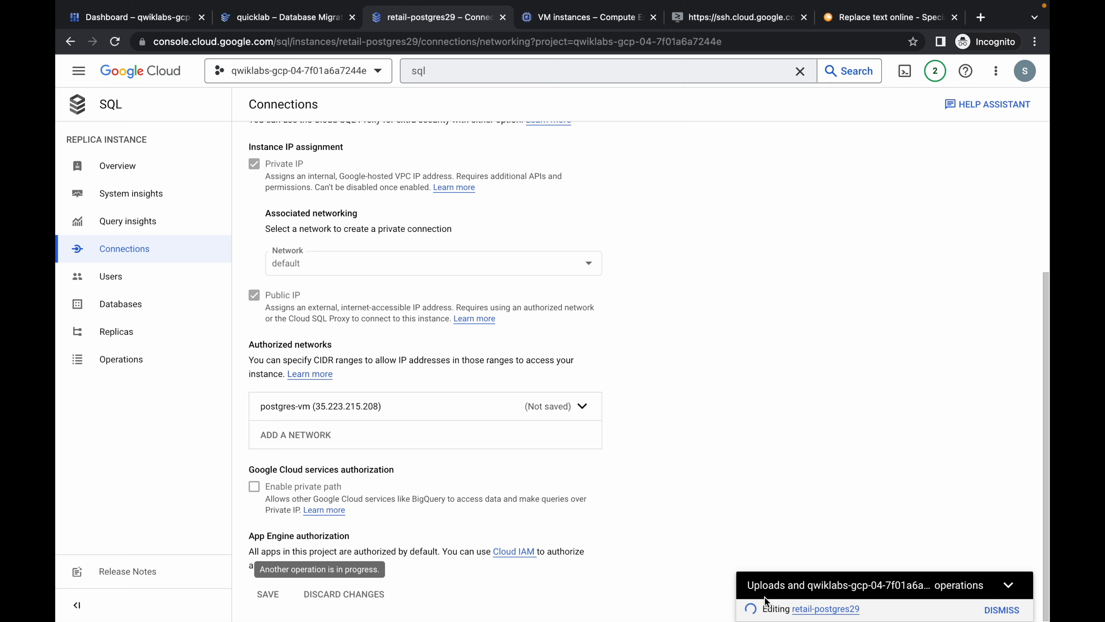
# - Add a Cloud IAM user account to retail-postgres29, using the lab student ID from the Task 3 instructions as the principal
pyautogui.click(114, 280)
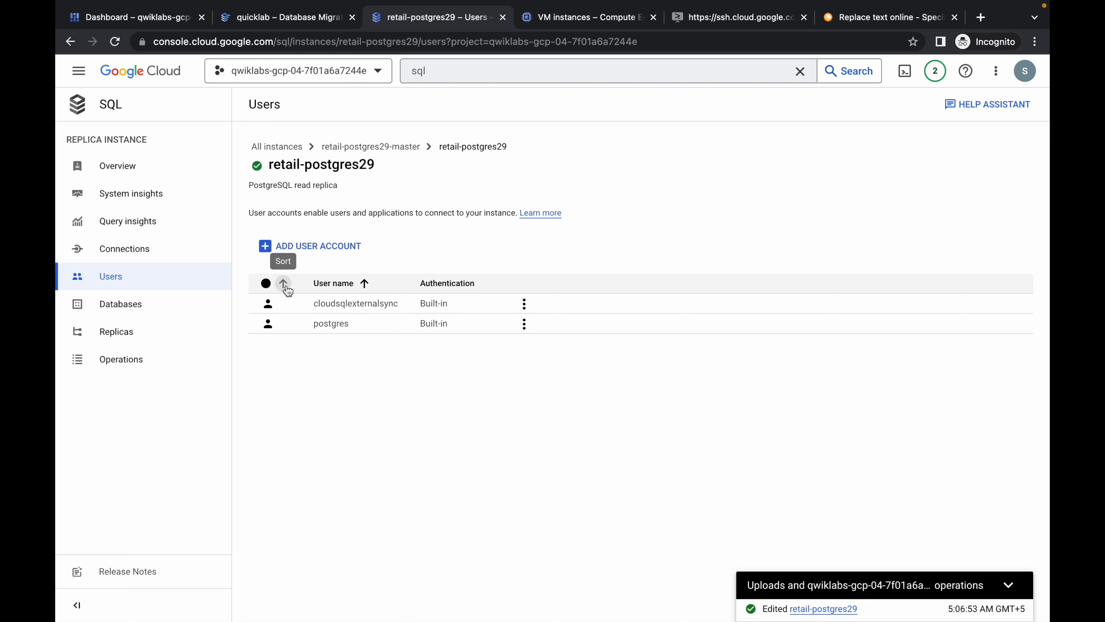
pyautogui.click(316, 246)
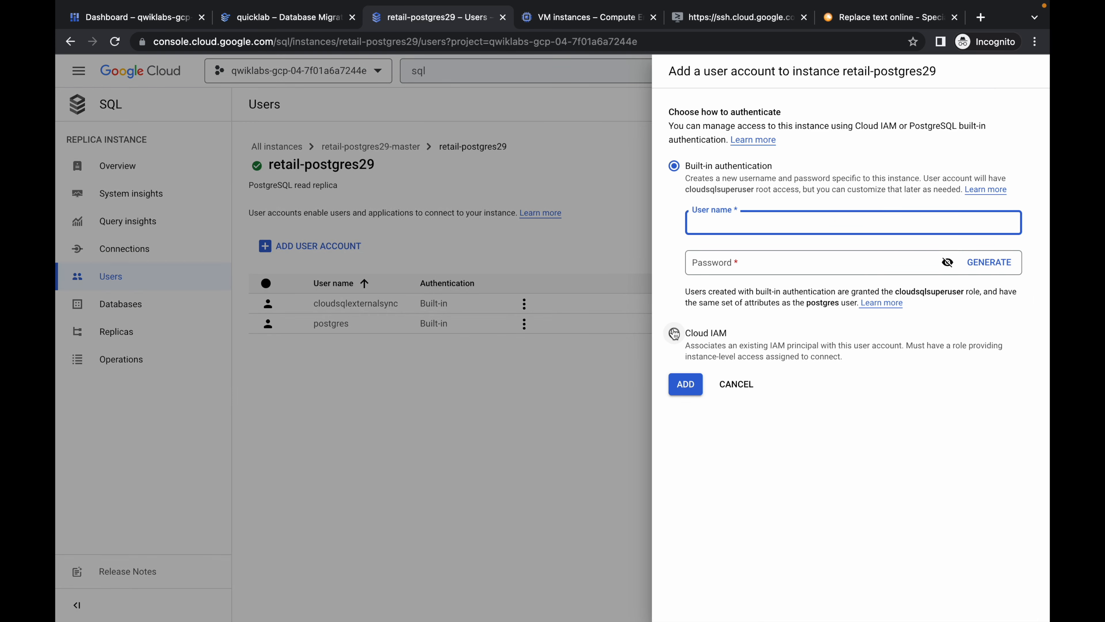
pyautogui.click(674, 334)
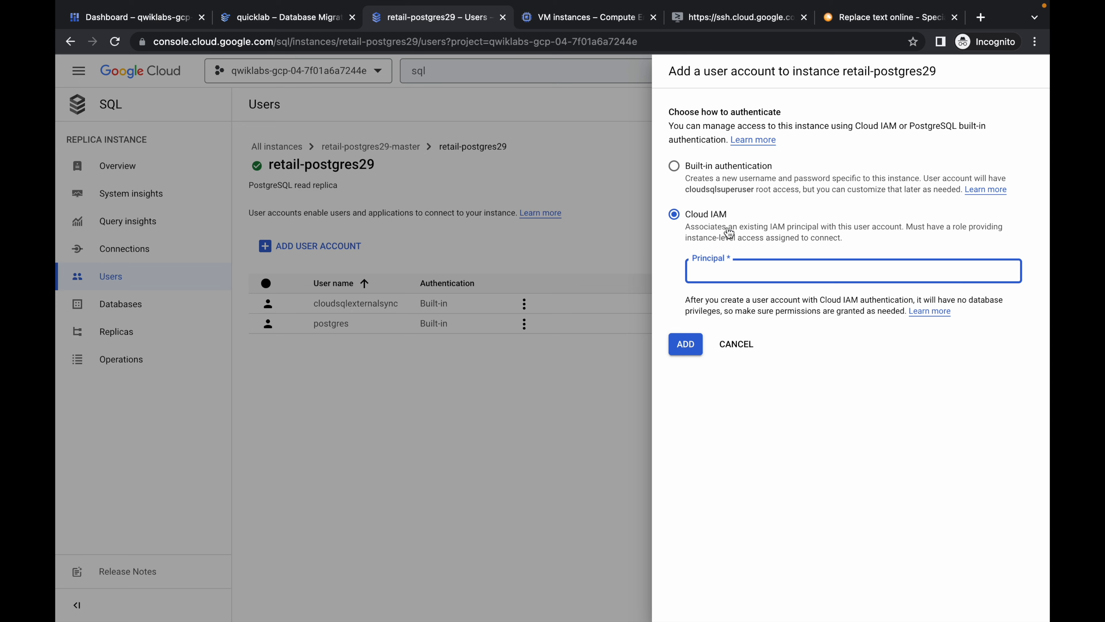
pyautogui.hotkey('ctrl', 'Left')
pyautogui.scroll(-4, 490, 291)
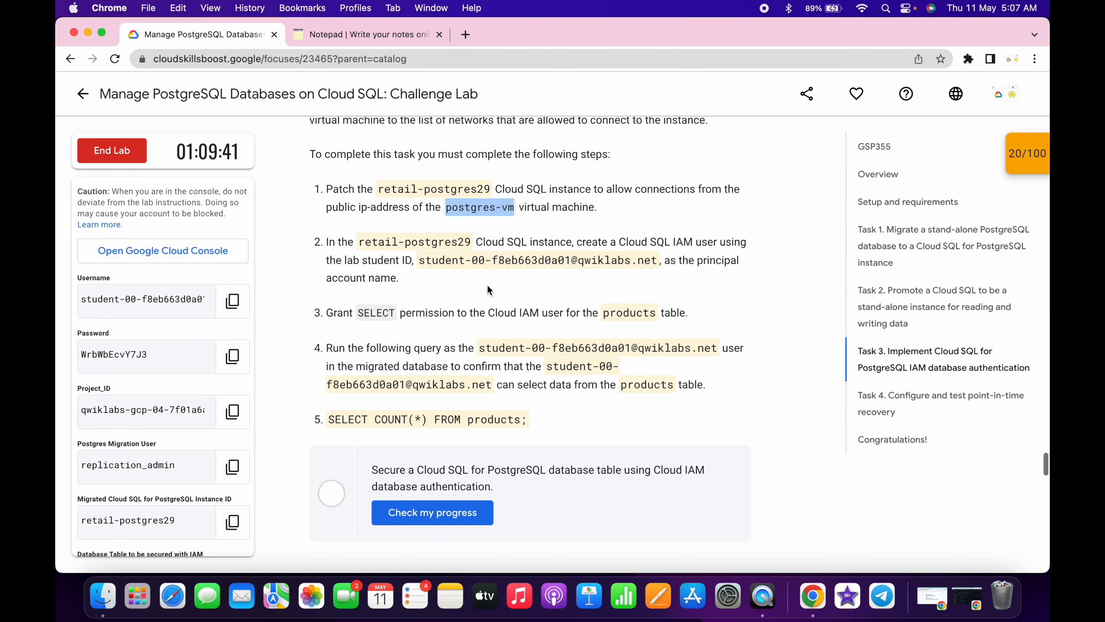
pyautogui.moveTo(419, 260); pyautogui.dragTo(661, 260)
pyautogui.hotkey('ctrl', 'Right')
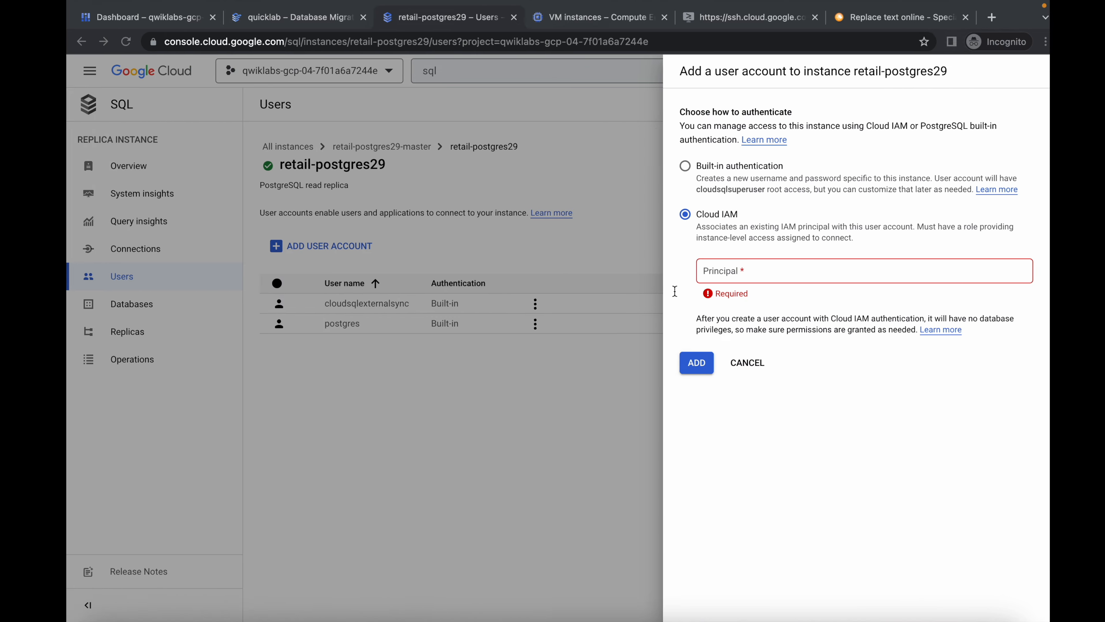
pyautogui.press('super+v')
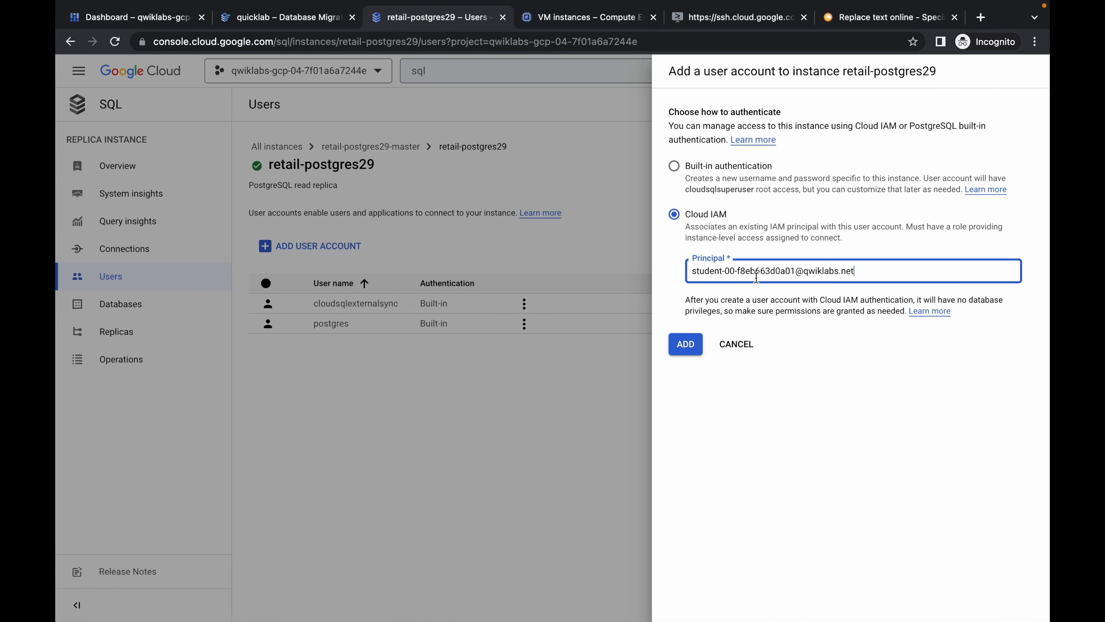
pyautogui.click(692, 350)
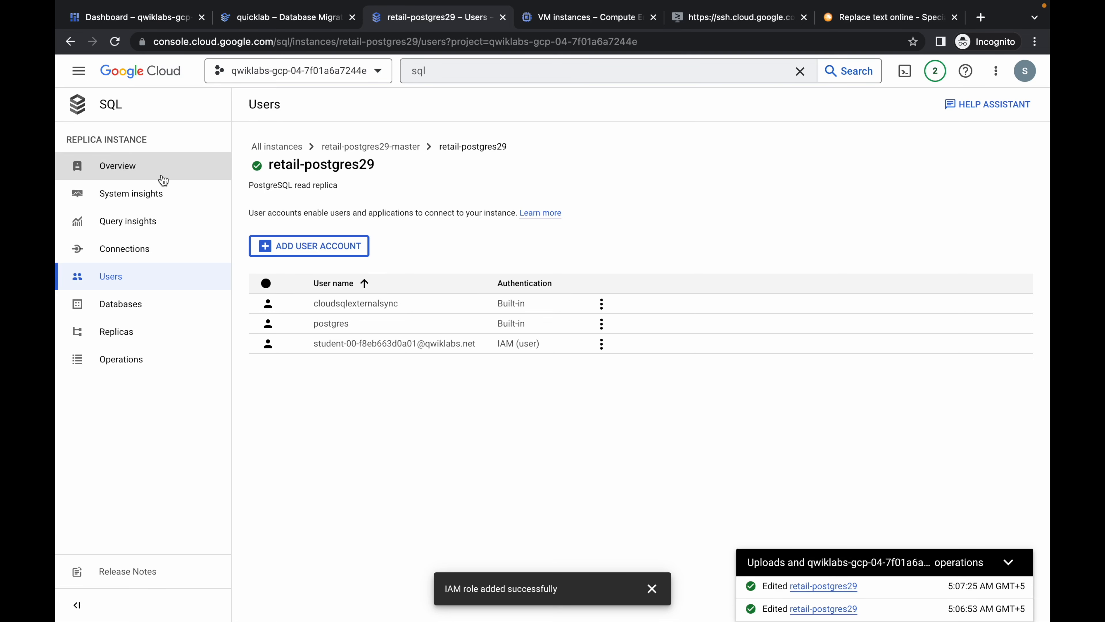
# - Start Cloud Shell from the retail-postgres29 overview, enlarge its terminal to nearly full height, and dismiss the session hint
pyautogui.click(144, 167)
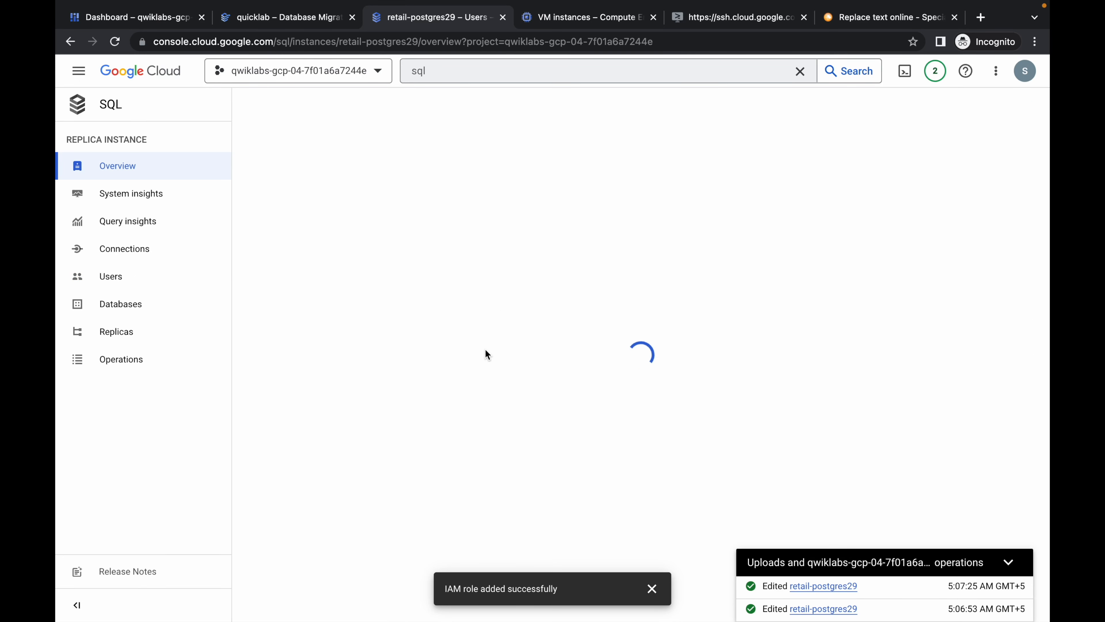
pyautogui.click(651, 585)
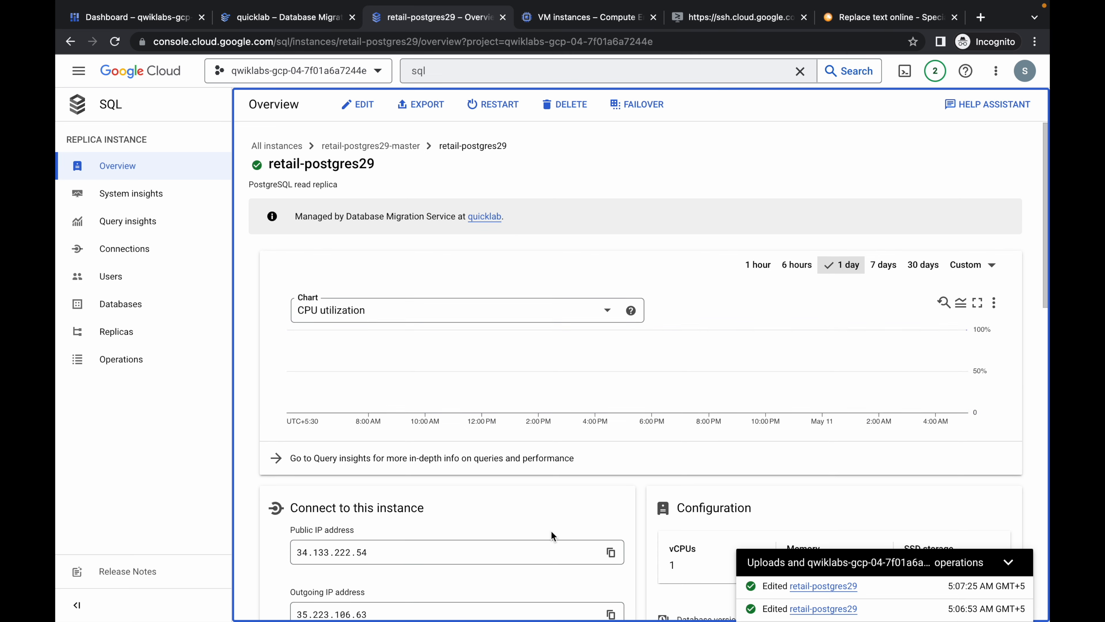
pyautogui.scroll(-10, 551, 530)
pyautogui.scroll(-4, 551, 531)
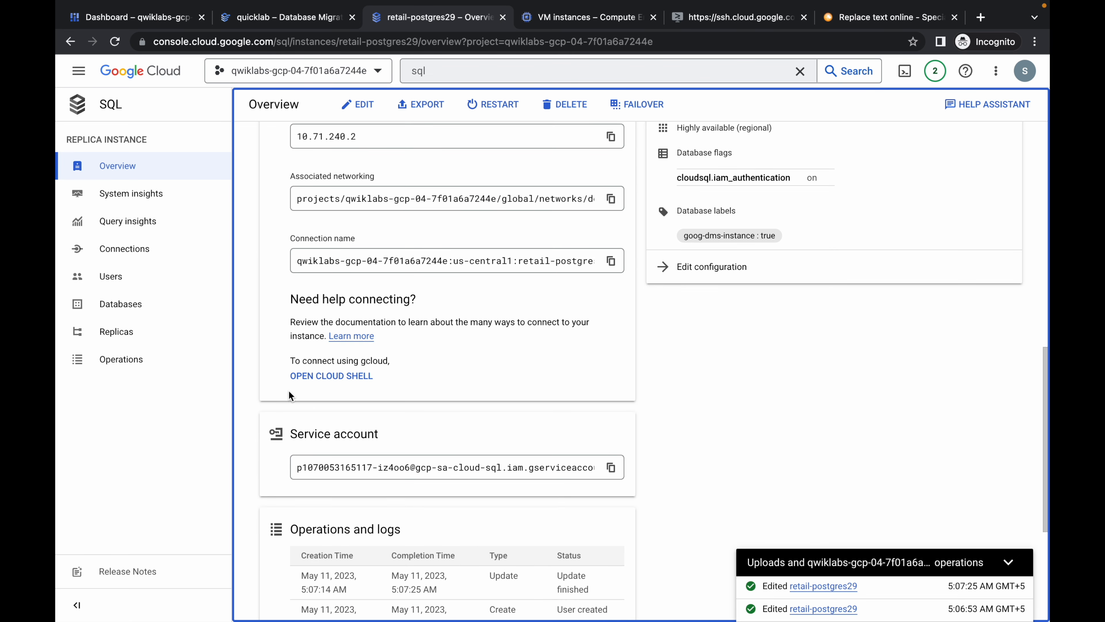
pyautogui.click(348, 386)
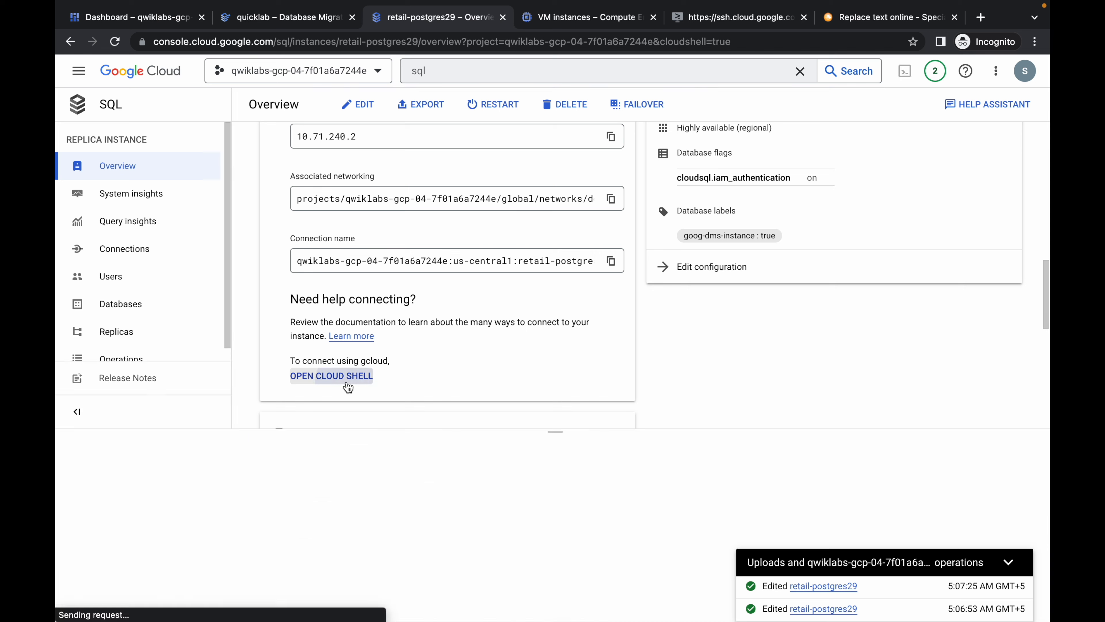
pyautogui.moveTo(558, 319); pyautogui.dragTo(568, 53)
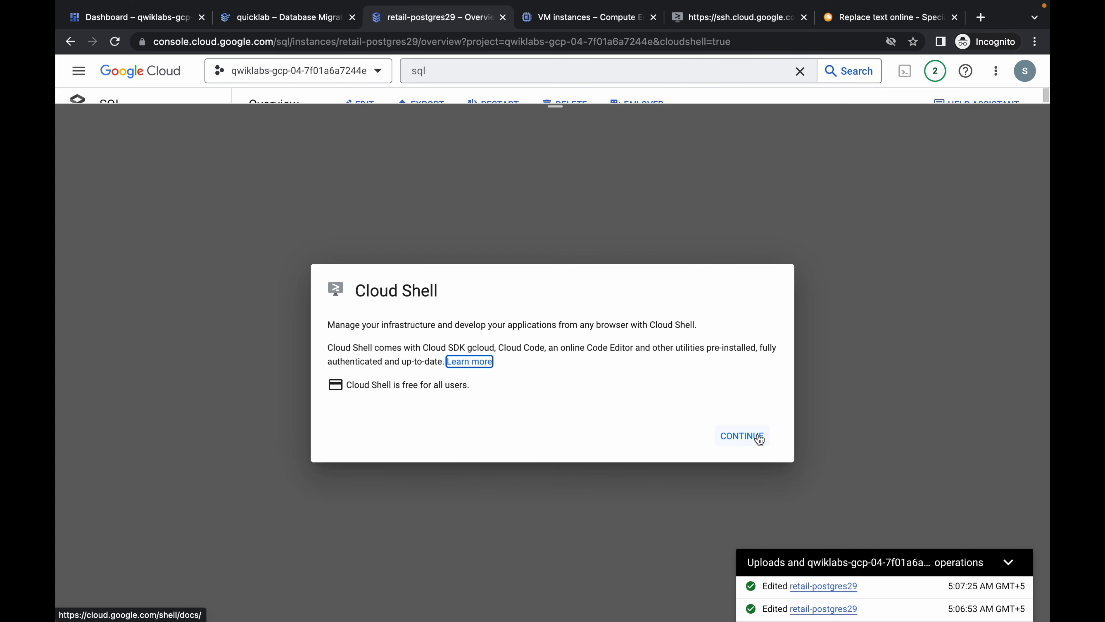
pyautogui.click(759, 438)
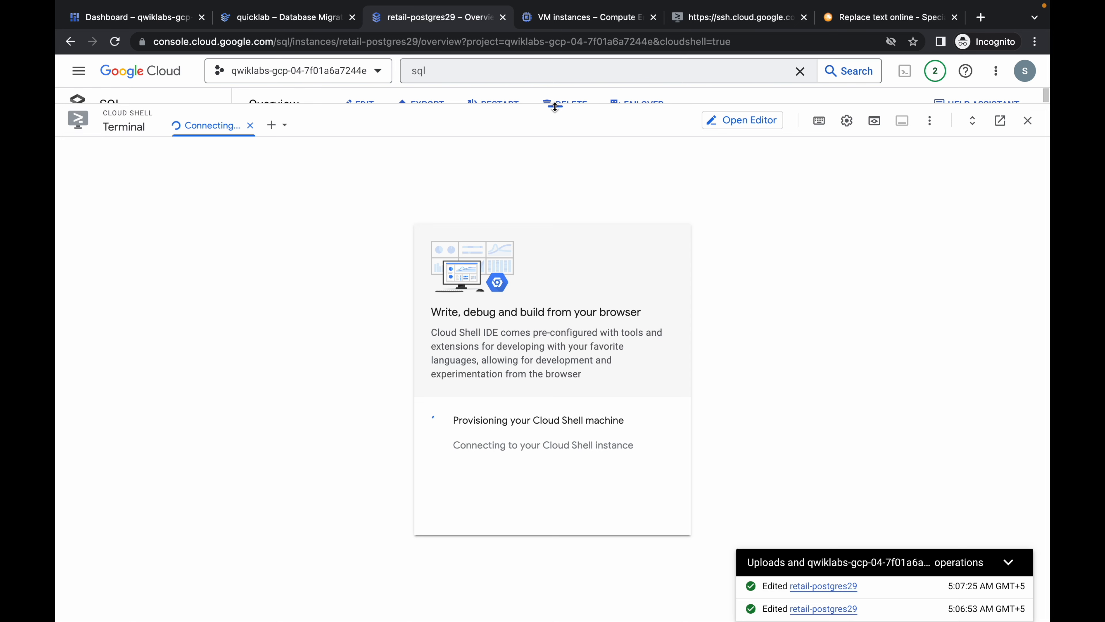
pyautogui.moveTo(555, 106); pyautogui.dragTo(550, 78)
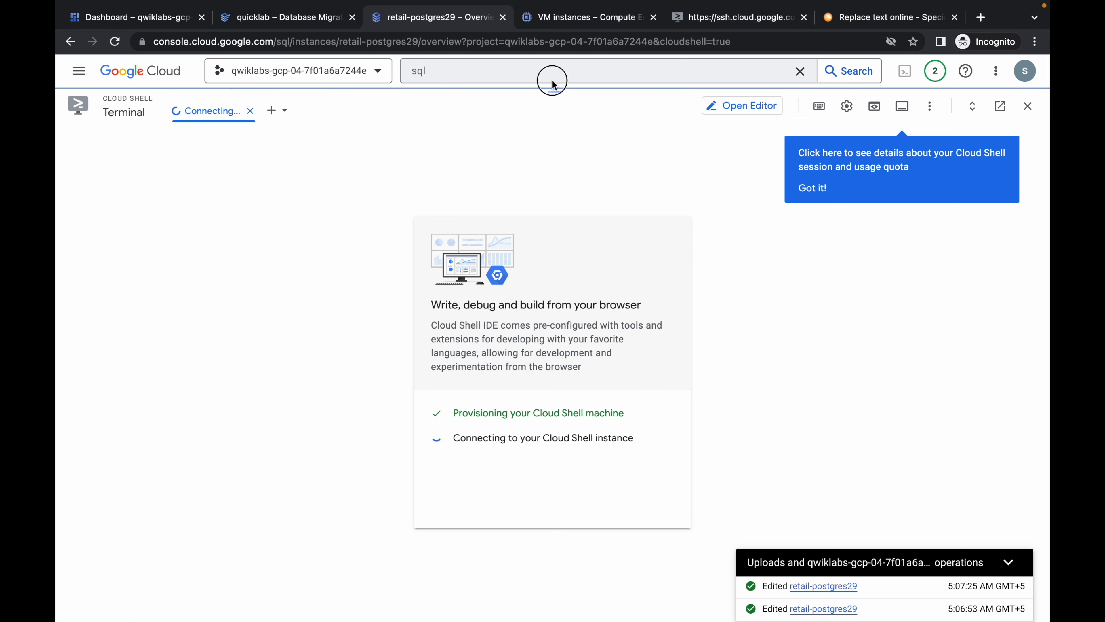
pyautogui.click(798, 187)
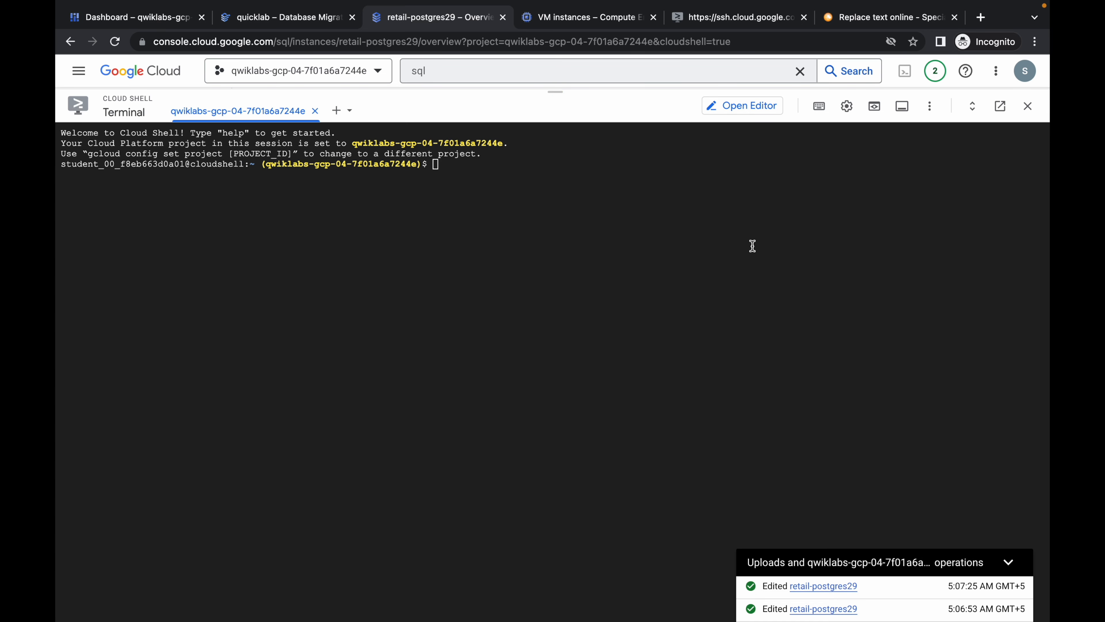
# - Run gcloud sql connect retail-postgres29 --user=postgres --quiet in Cloud Shell and enter the postgres password copied from the Task 3 notes
pyautogui.write('gcloud sql connect retail-postgres29 --user=postgres --quiet')
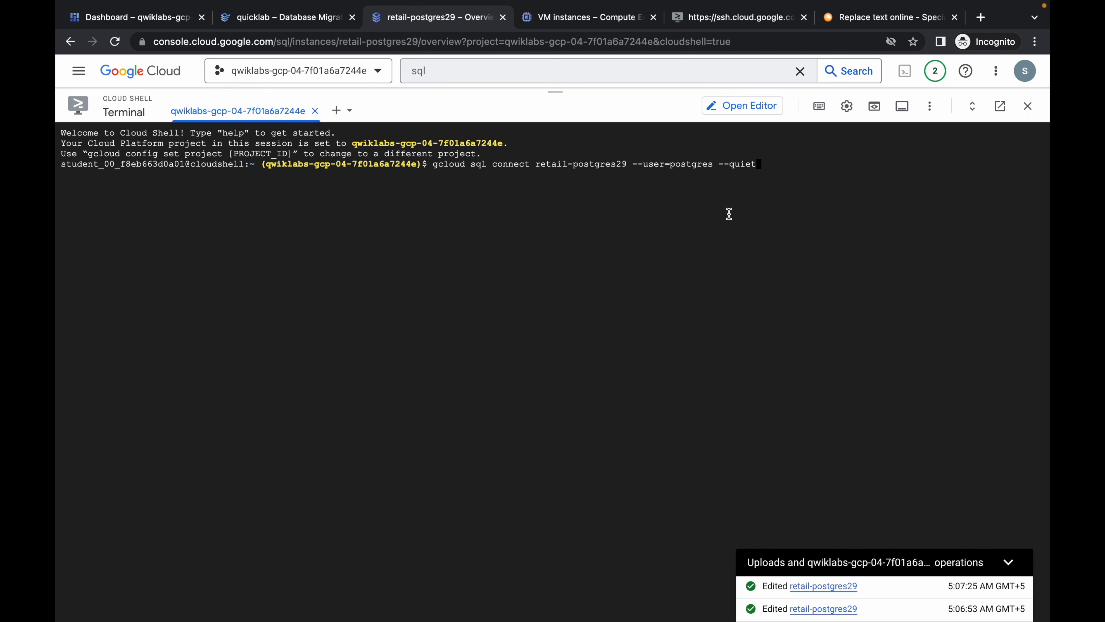
pyautogui.press('Return')
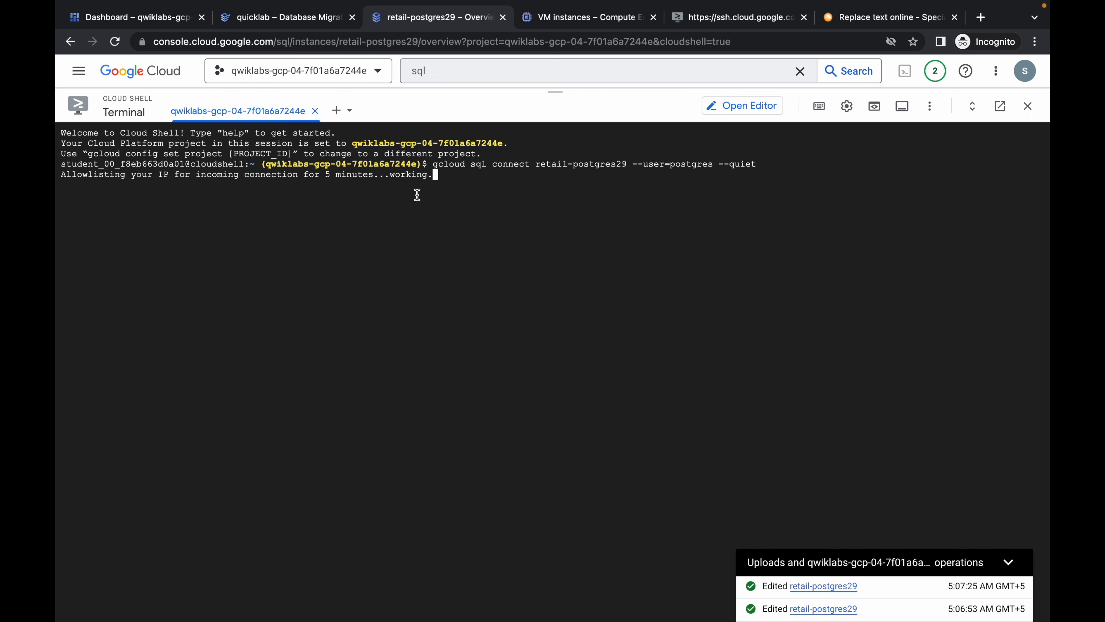
pyautogui.hotkey('ctrl', 'Left')
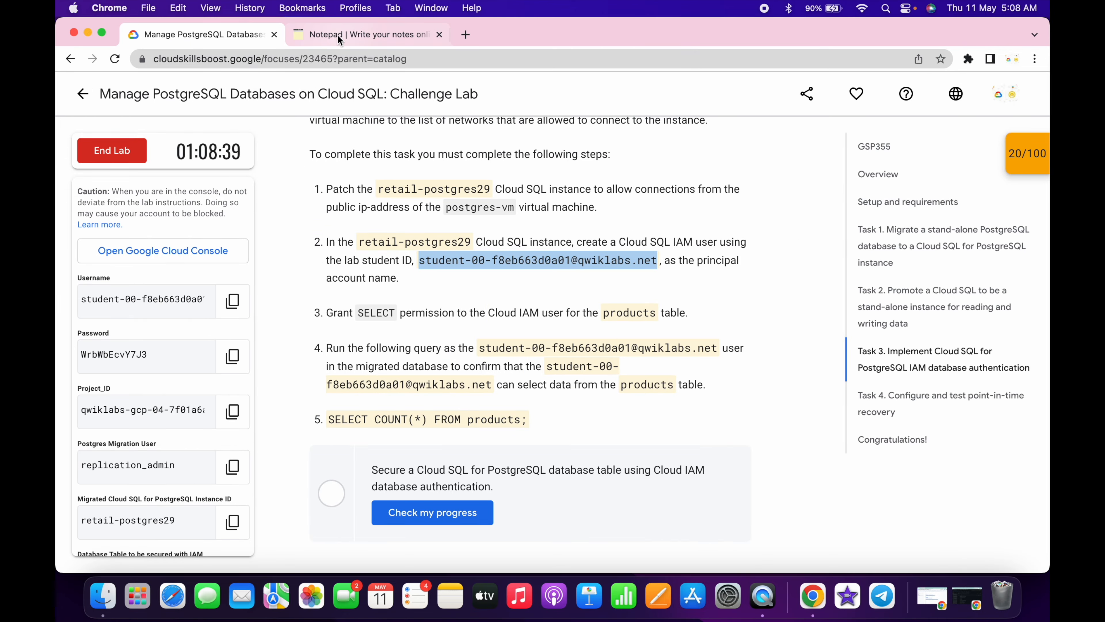
pyautogui.click(337, 34)
pyautogui.scroll(-5, 356, 304)
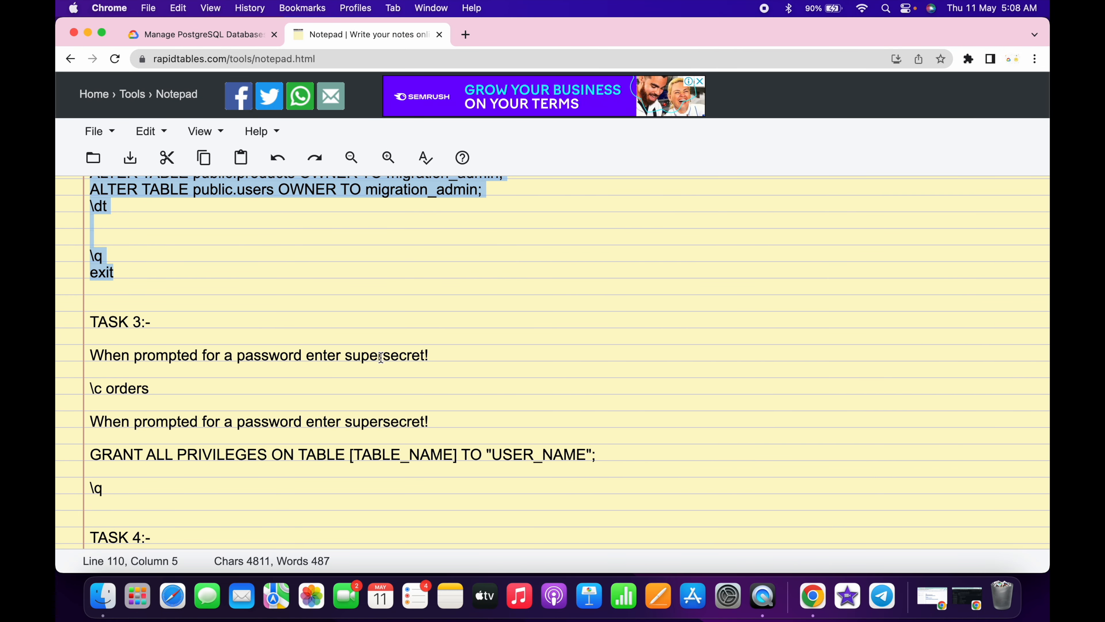
pyautogui.click(346, 354)
pyautogui.moveTo(346, 354); pyautogui.dragTo(448, 354)
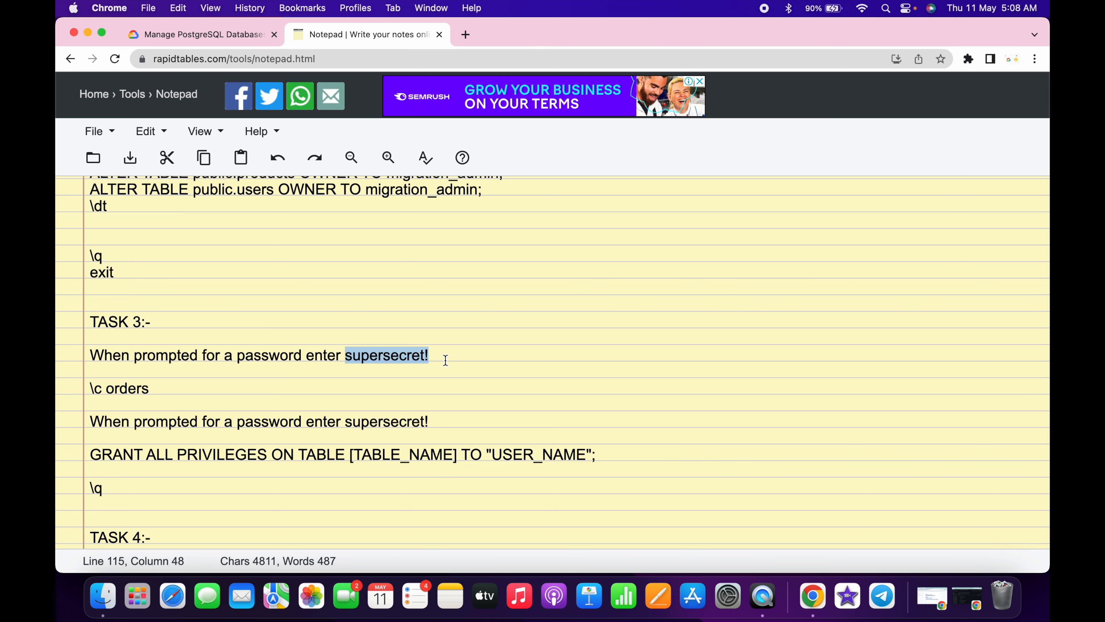
pyautogui.press('super+c')
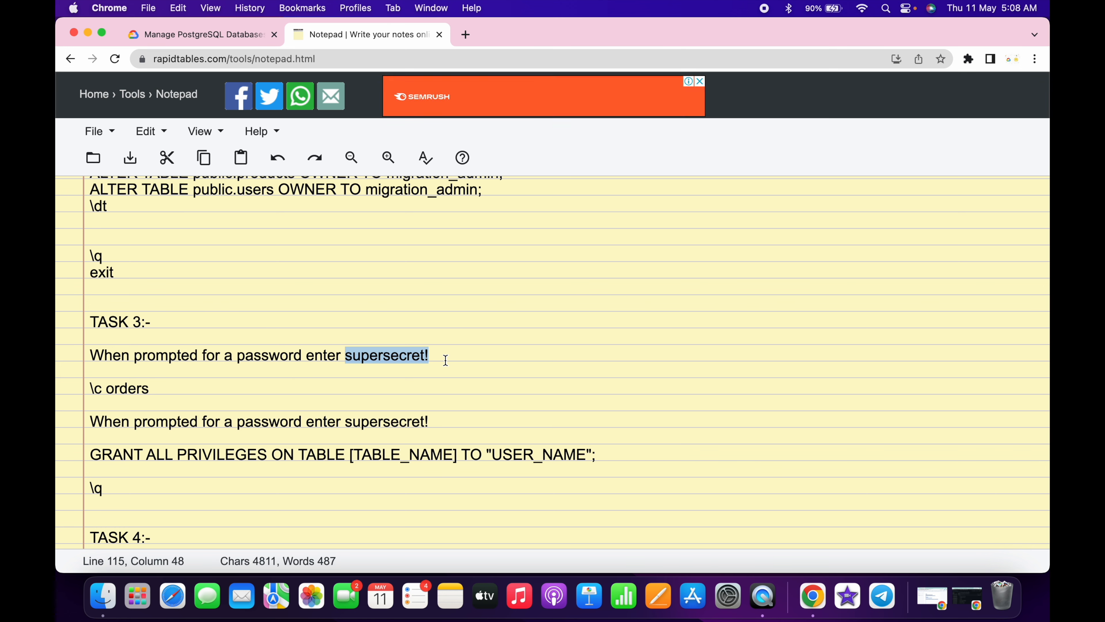
pyautogui.hotkey('ctrl', 'Right')
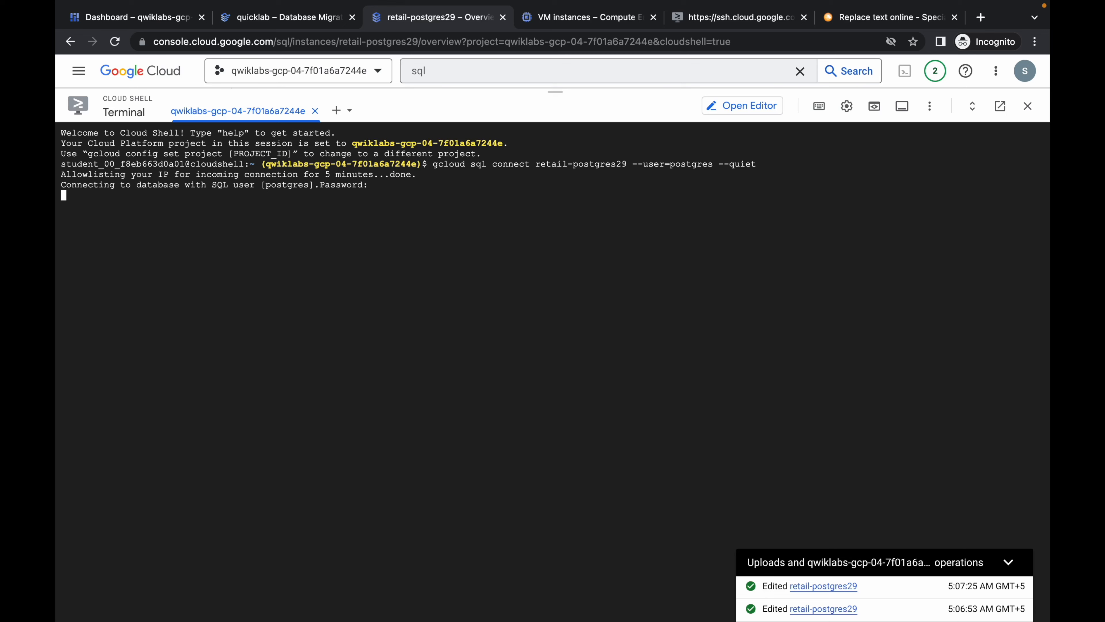
pyautogui.press('Return')
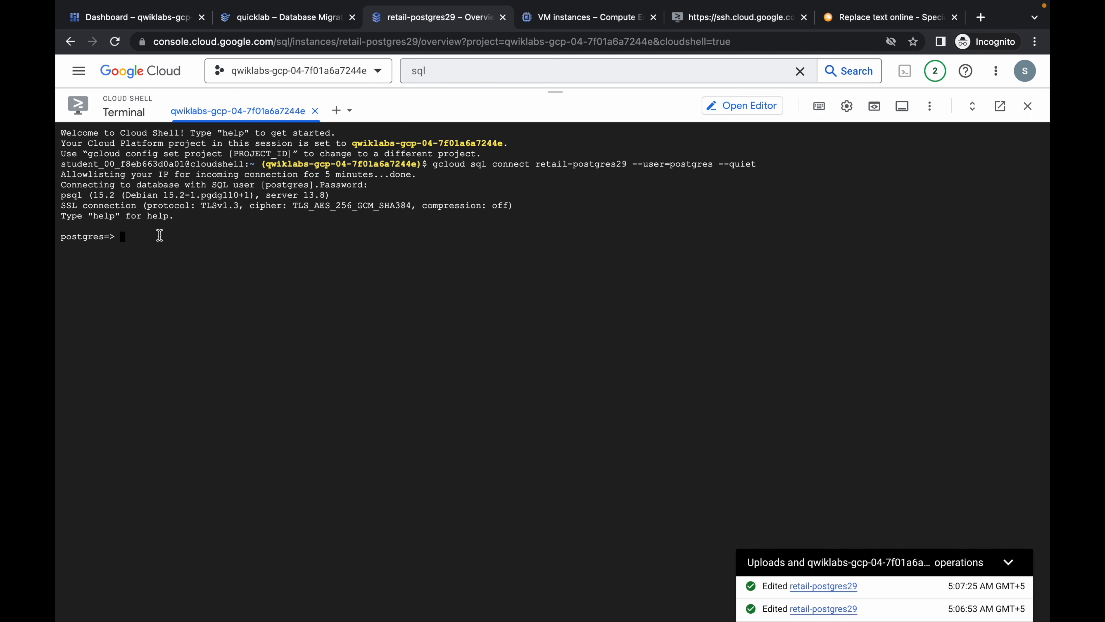
# - Switch to the orders database with \c orders from the notes, entering the database password when asked
pyautogui.hotkey('ctrl', 'Left')
pyautogui.scroll(-2, 174, 343)
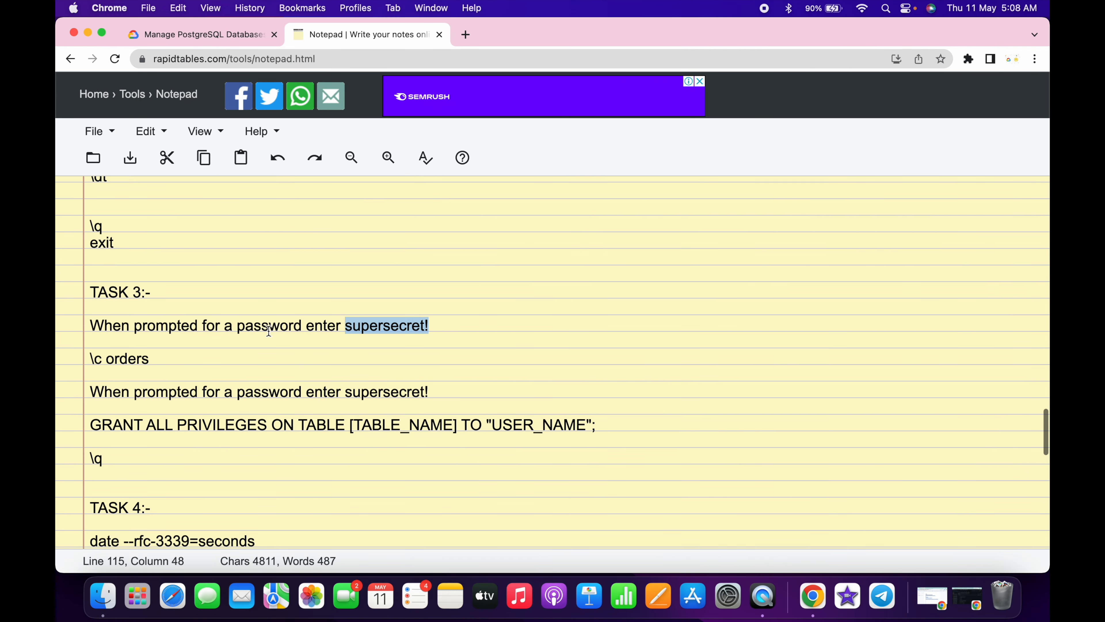
pyautogui.moveTo(88, 358); pyautogui.dragTo(165, 355)
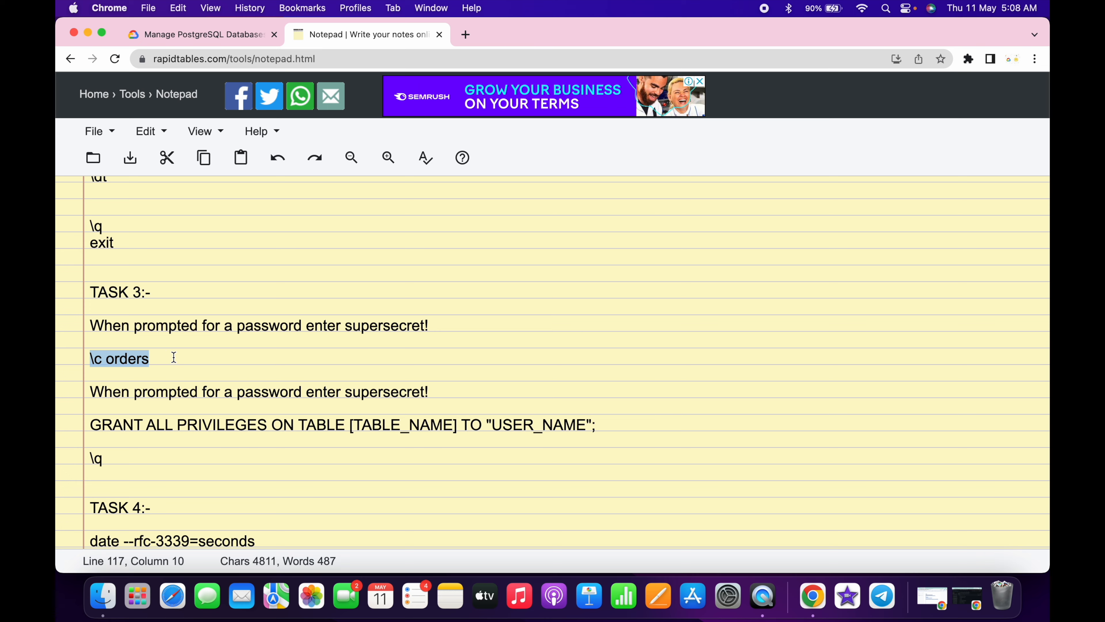
pyautogui.hotkey('ctrl', 'Right')
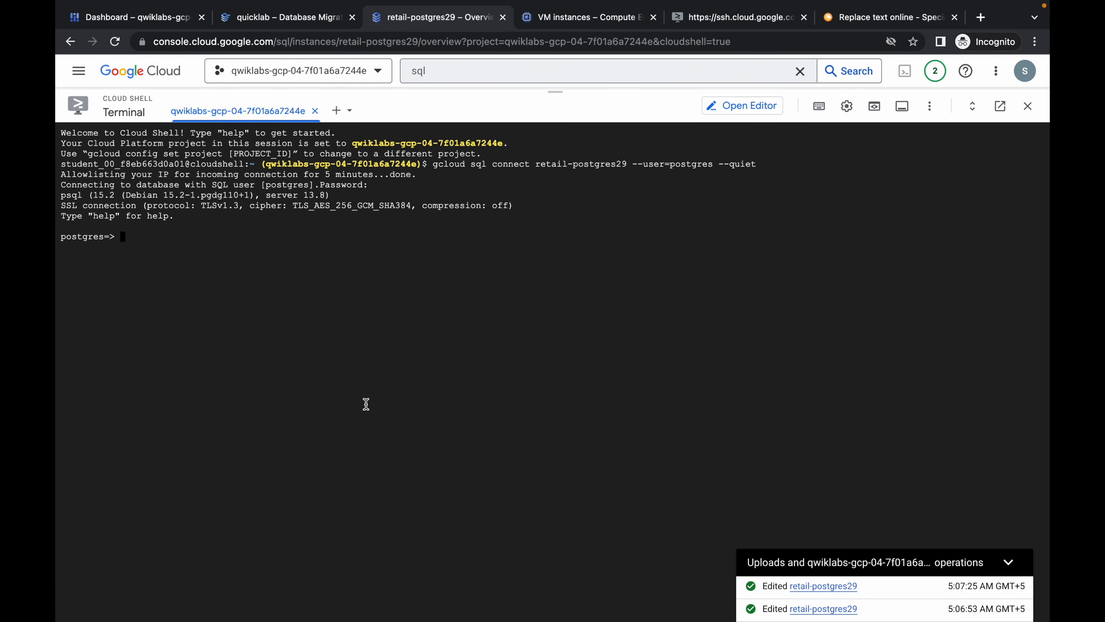
pyautogui.press('super+v')
pyautogui.press('Return')
pyautogui.hotkey('ctrl', 'Left')
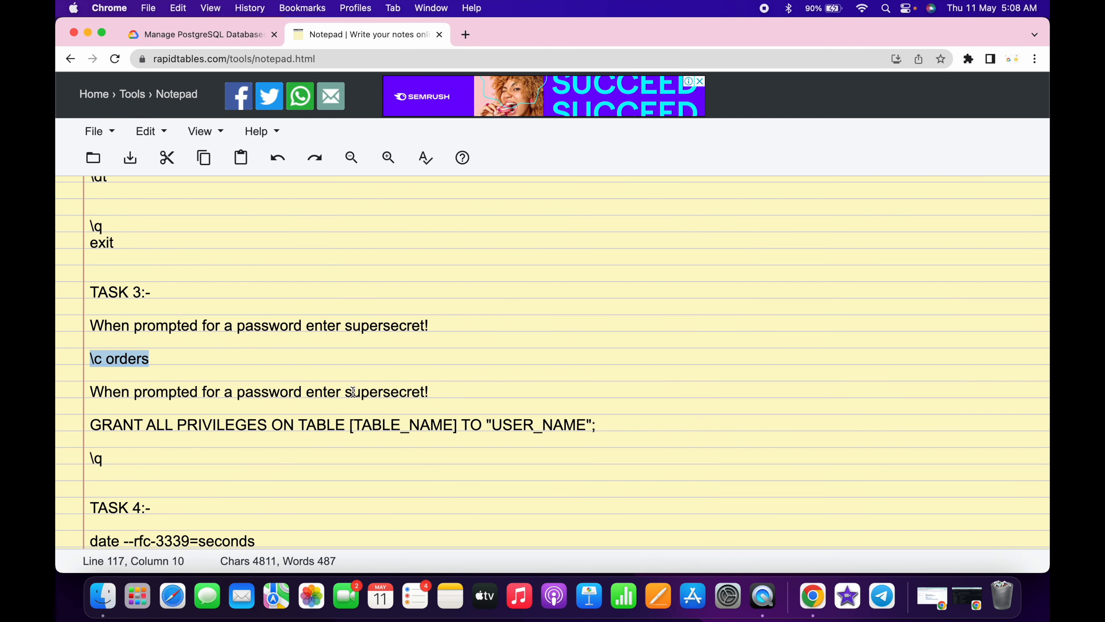
pyautogui.moveTo(345, 391); pyautogui.dragTo(452, 391)
pyautogui.hotkey('ctrl', 'Right')
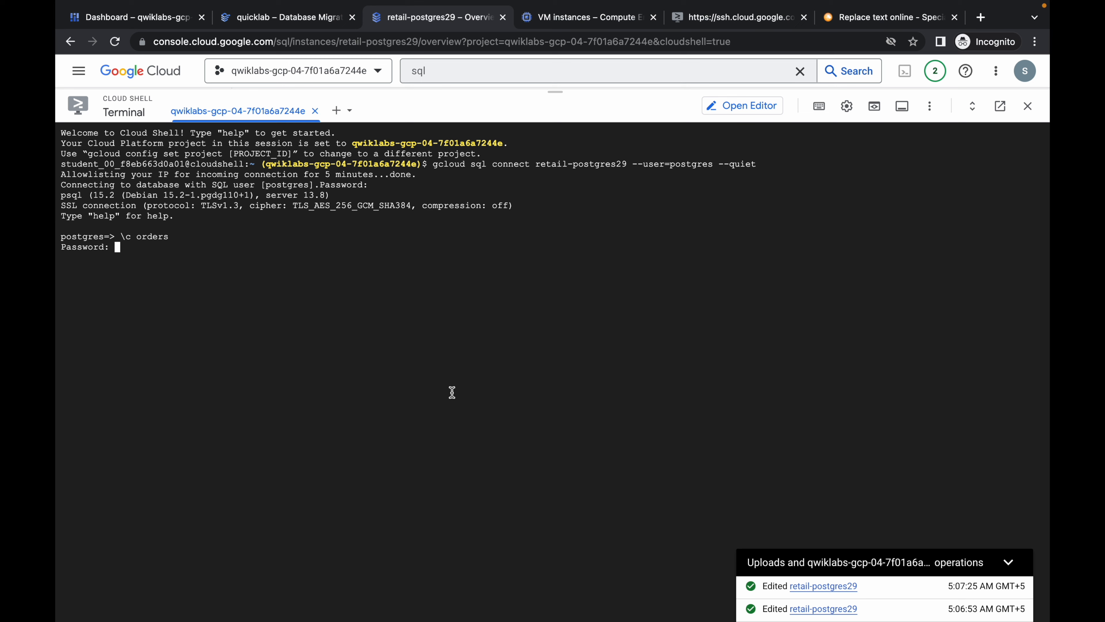
pyautogui.hotkey('ctrl', 'v')
pyautogui.press('Return')
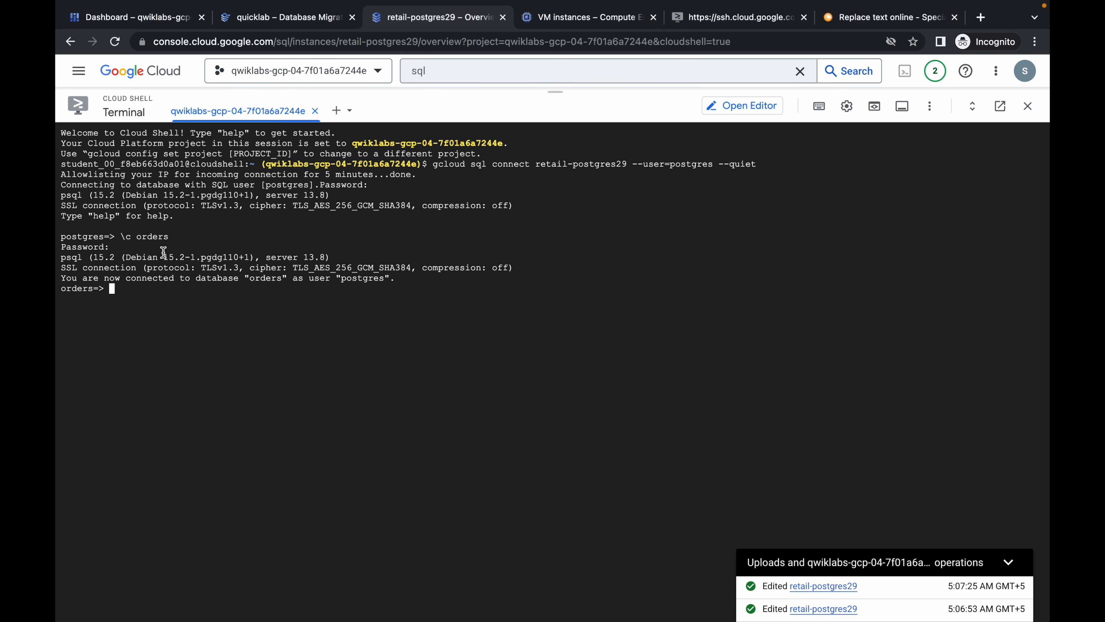
# - Replace the [TABLE_NAME] placeholder in the Task 3 GRANT command in the notes with products, copied from the lab instructions
pyautogui.hotkey('ctrl', 'Left')
pyautogui.scroll(-3, 304, 386)
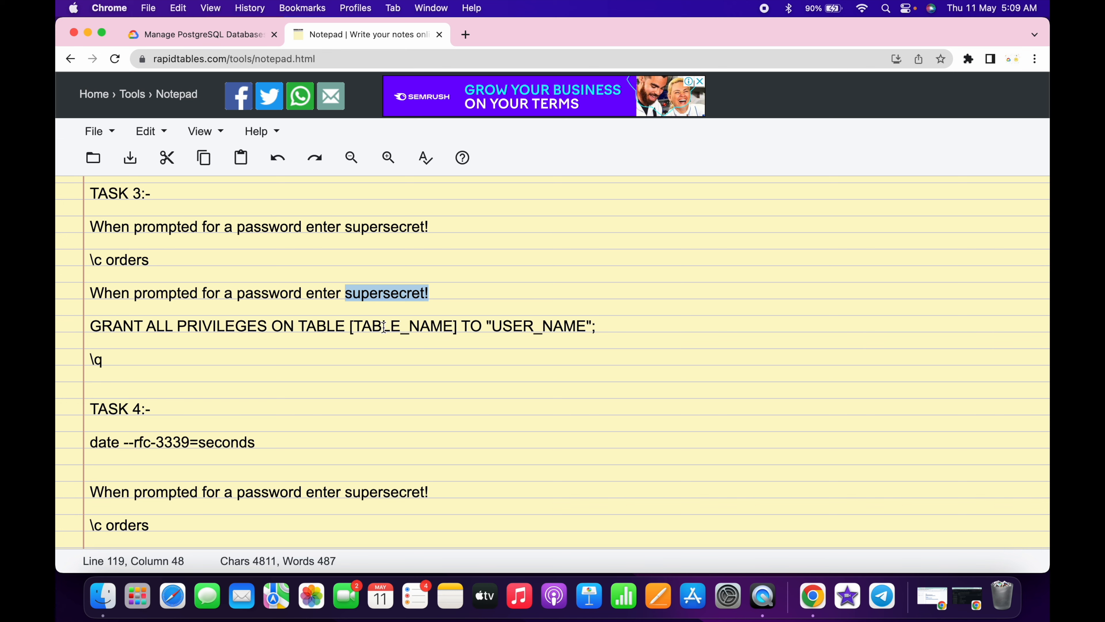
pyautogui.click(183, 28)
pyautogui.scroll(-1, 521, 336)
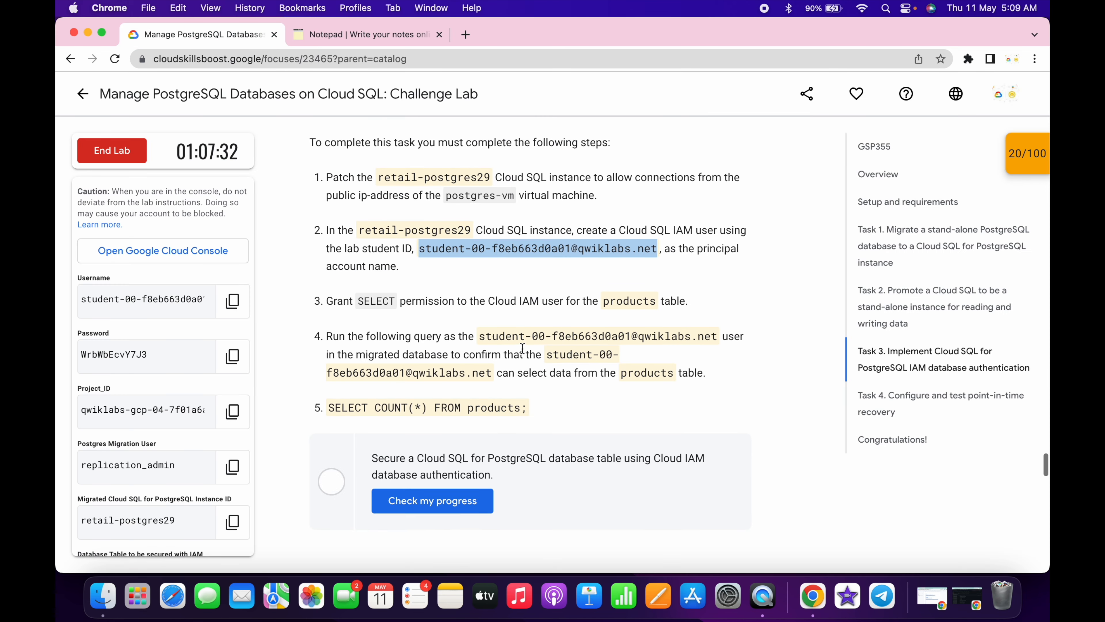
pyautogui.doubleClick(630, 301)
pyautogui.press('super+c')
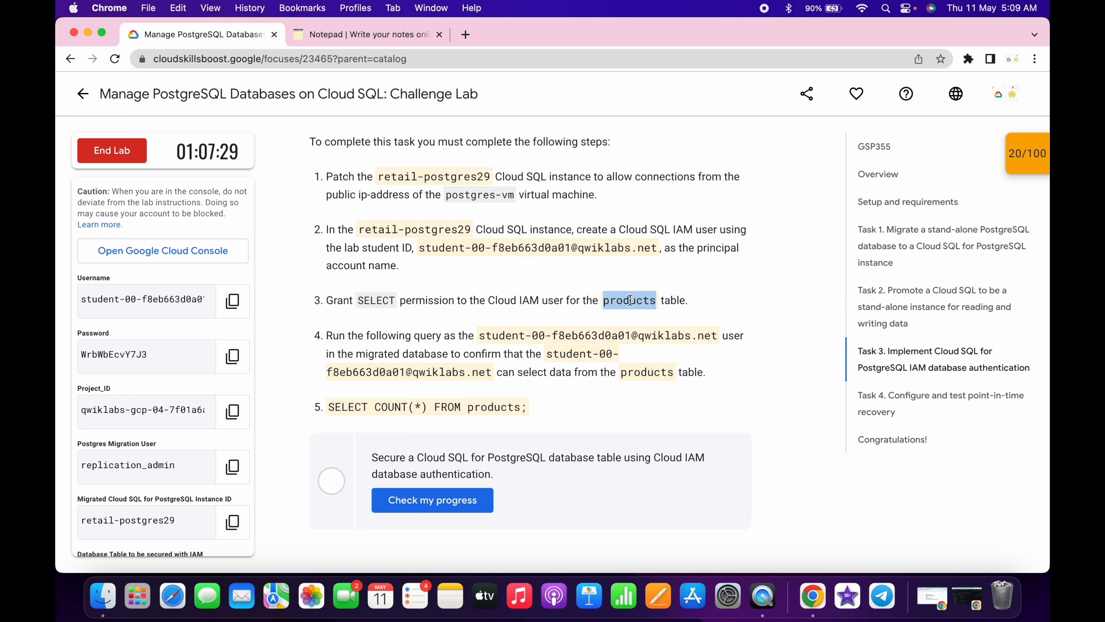
pyautogui.click(357, 33)
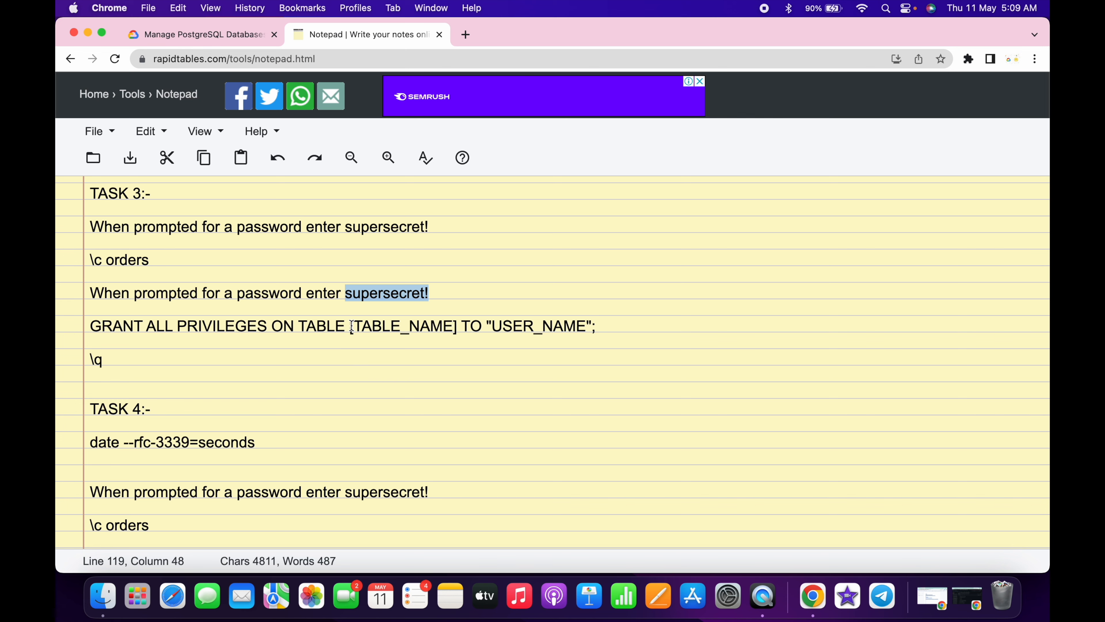
pyautogui.moveTo(351, 326); pyautogui.dragTo(459, 326)
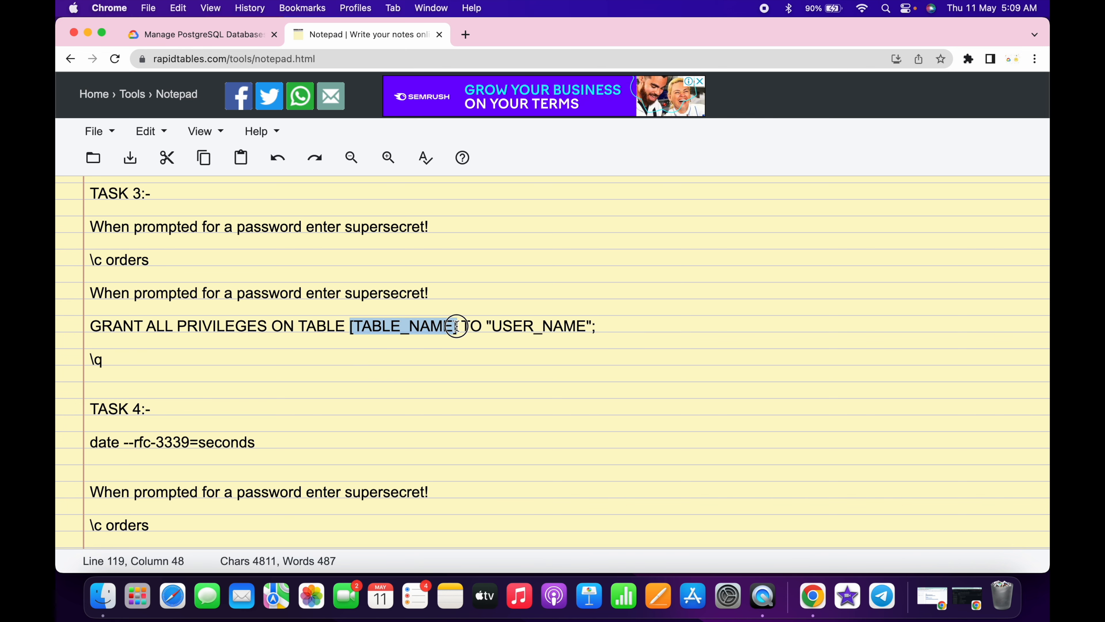
pyautogui.press('super+v')
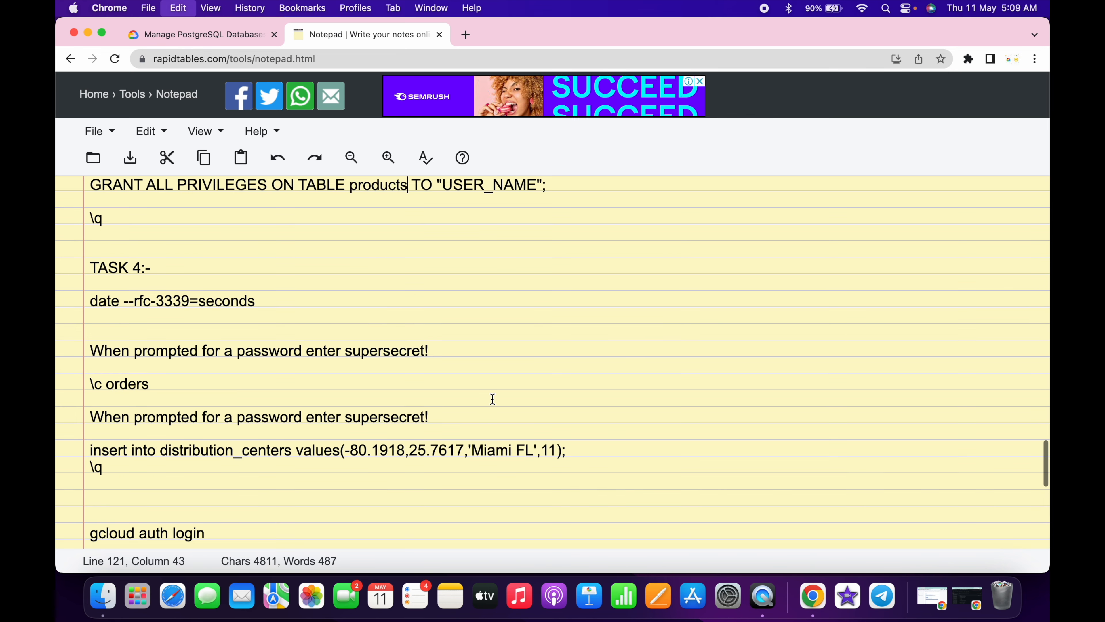
pyautogui.scroll(2, 493, 399)
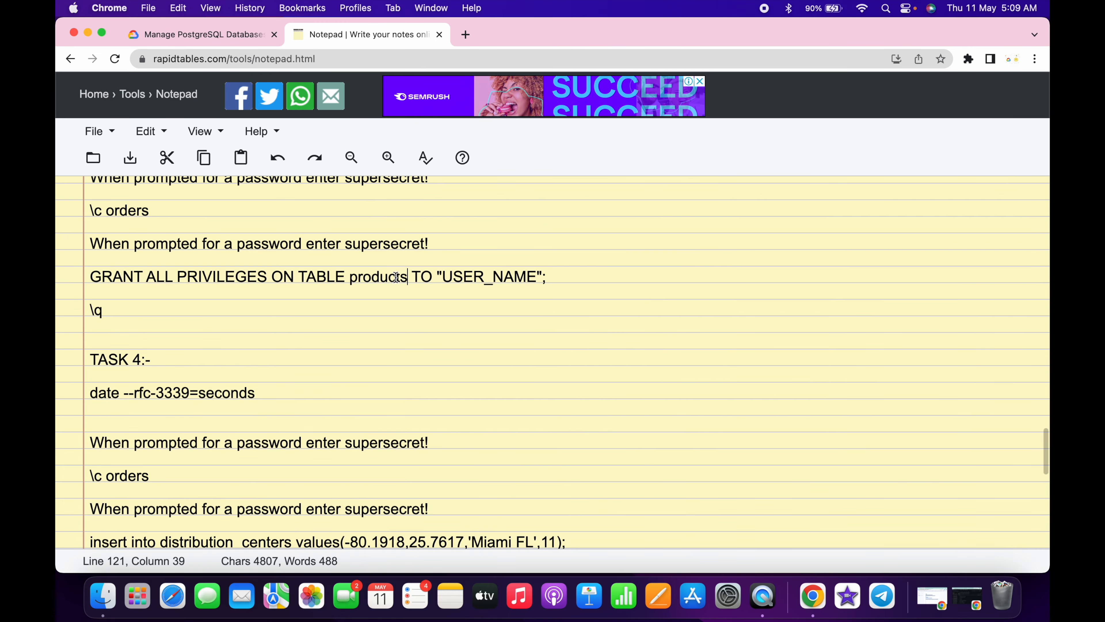
# - Replace the USER_NAME placeholder in the notes' GRANT command with the lab student ID from the Task 3 instructions
pyautogui.click(173, 37)
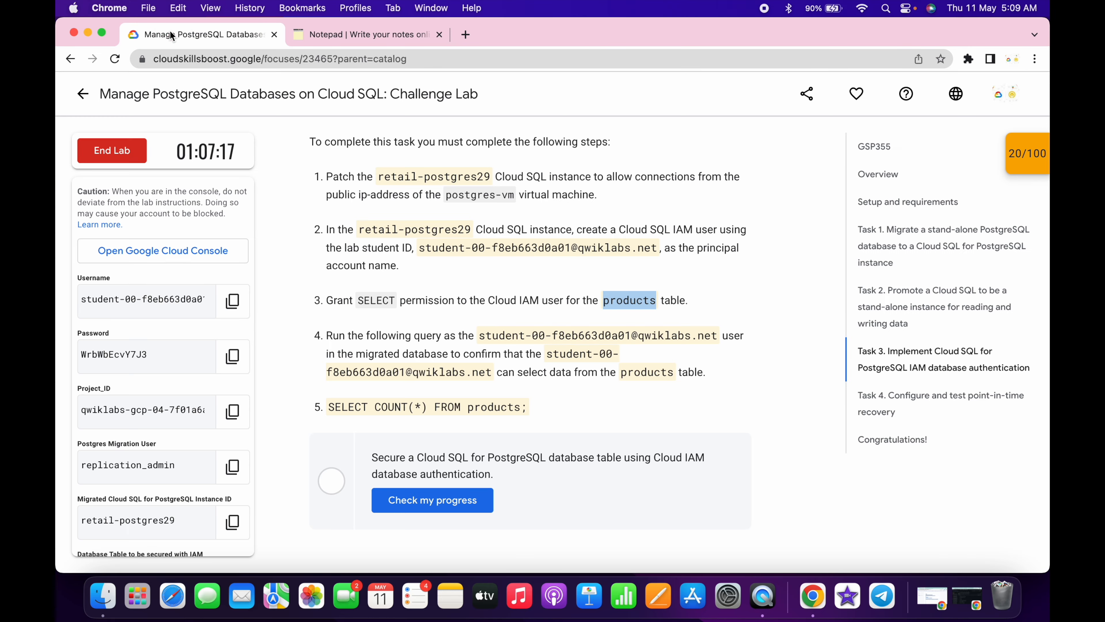
pyautogui.moveTo(480, 335); pyautogui.dragTo(717, 336)
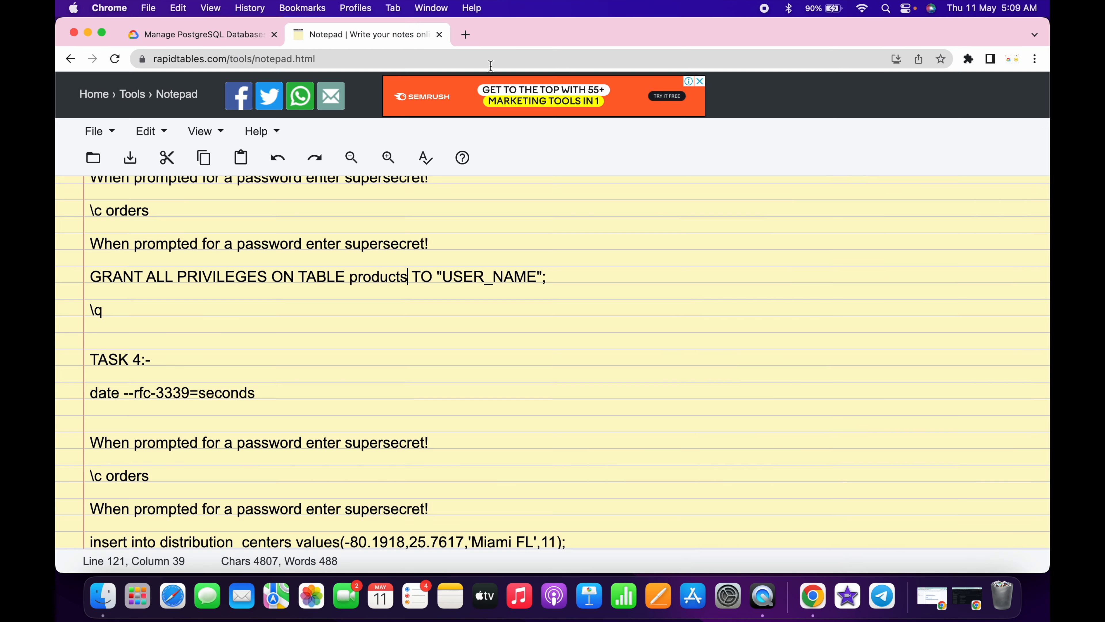
pyautogui.click(380, 44)
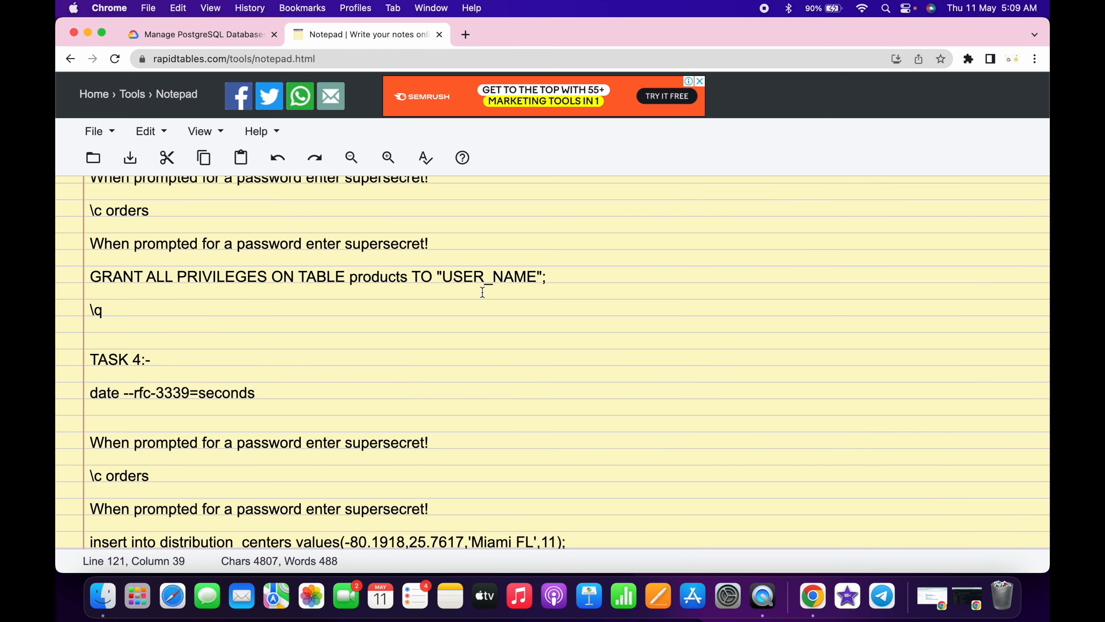
pyautogui.doubleClick(465, 277)
pyautogui.press('super+v')
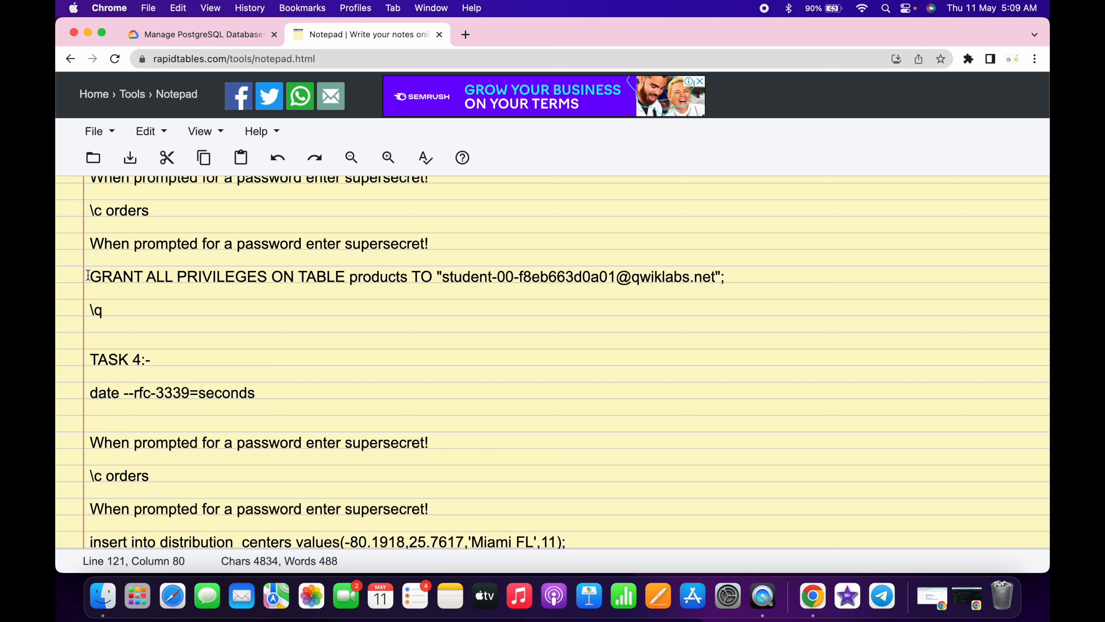
# - Run the completed GRANT ALL PRIVILEGES ON TABLE products command for the lab student account in the orders database session
pyautogui.moveTo(88, 275); pyautogui.dragTo(854, 278)
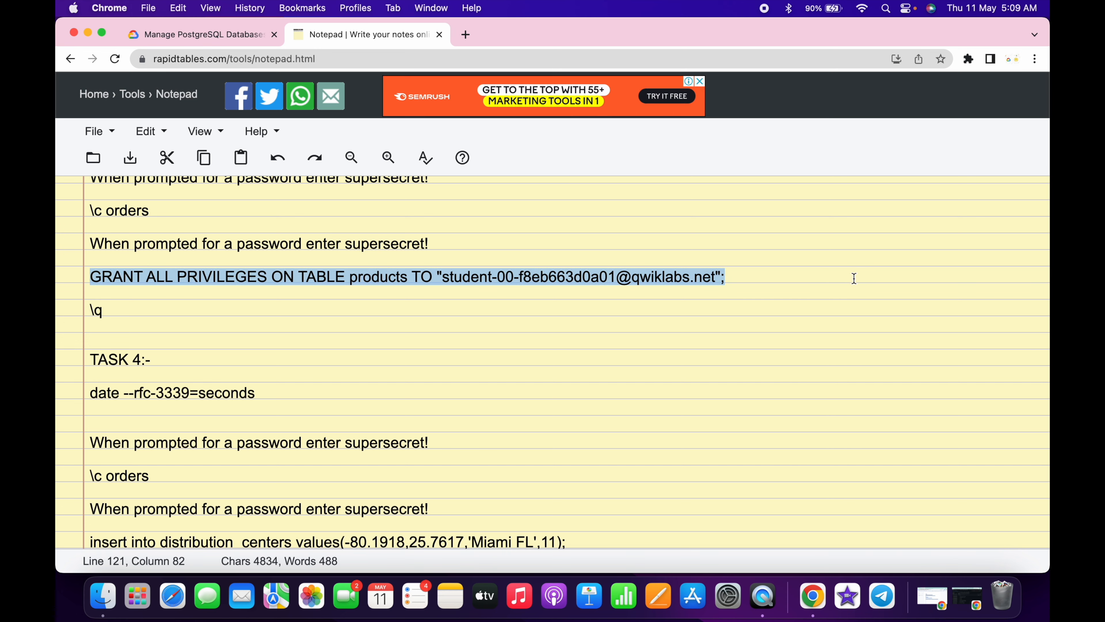
pyautogui.hotkey('ctrl', 'Right')
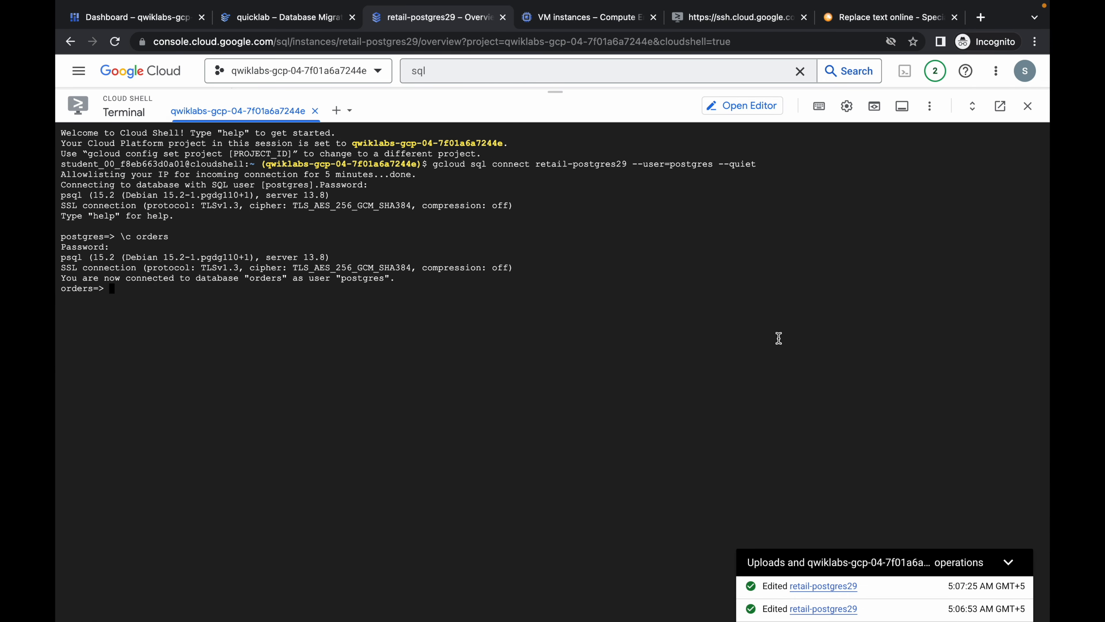
pyautogui.press('super+v')
pyautogui.press('Return')
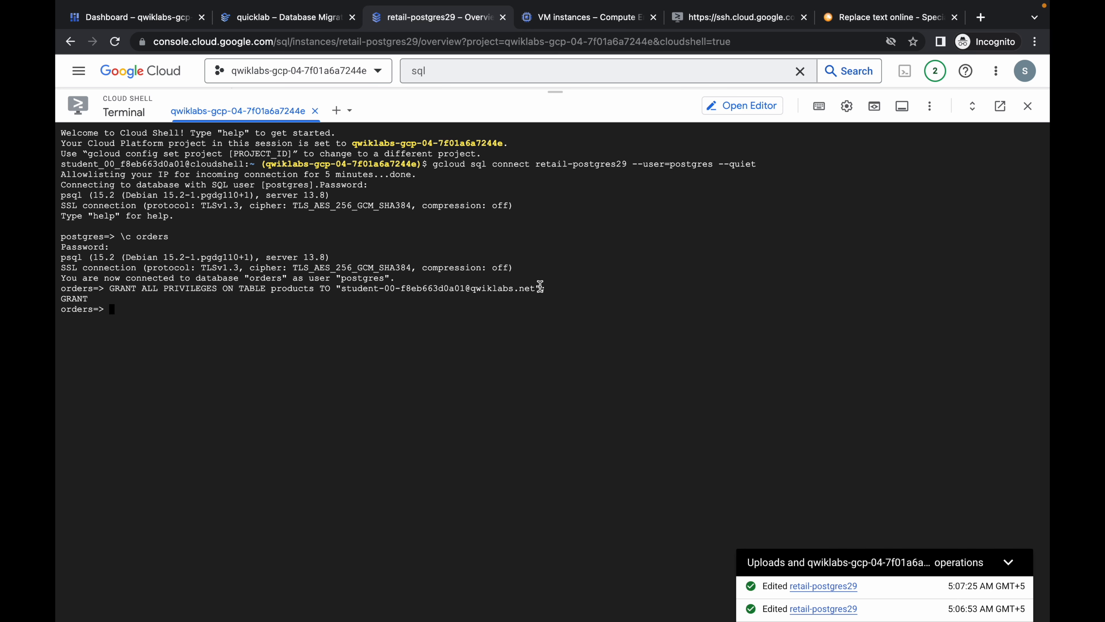
# - Quit the psql session in Cloud Shell with the \q command from the notes
pyautogui.hotkey('ctrl', 'Left')
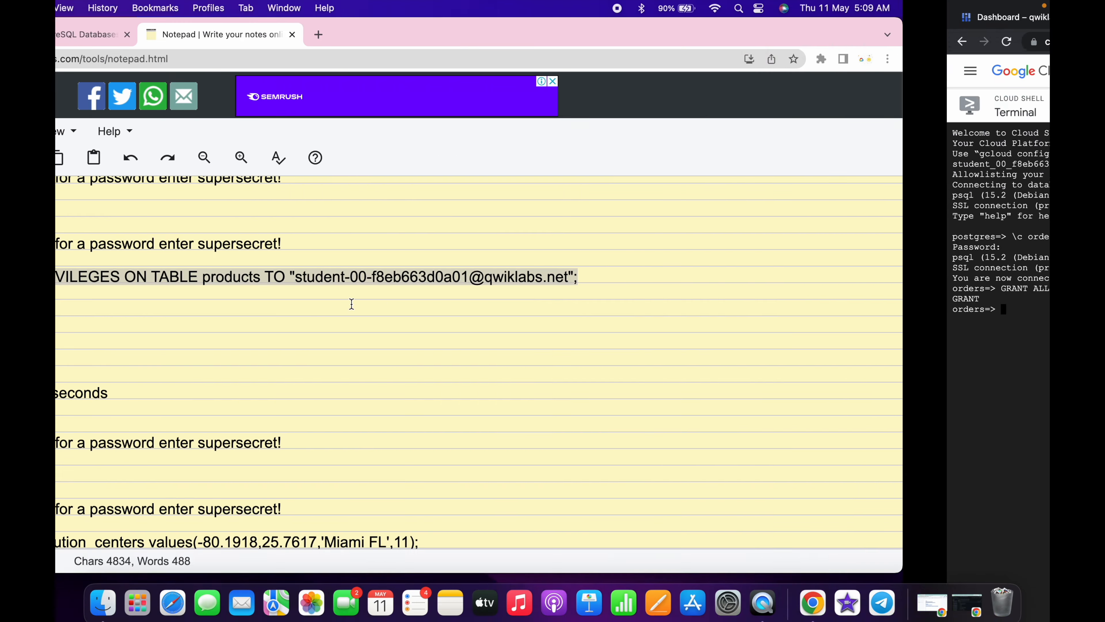
pyautogui.moveTo(89, 311); pyautogui.dragTo(129, 311)
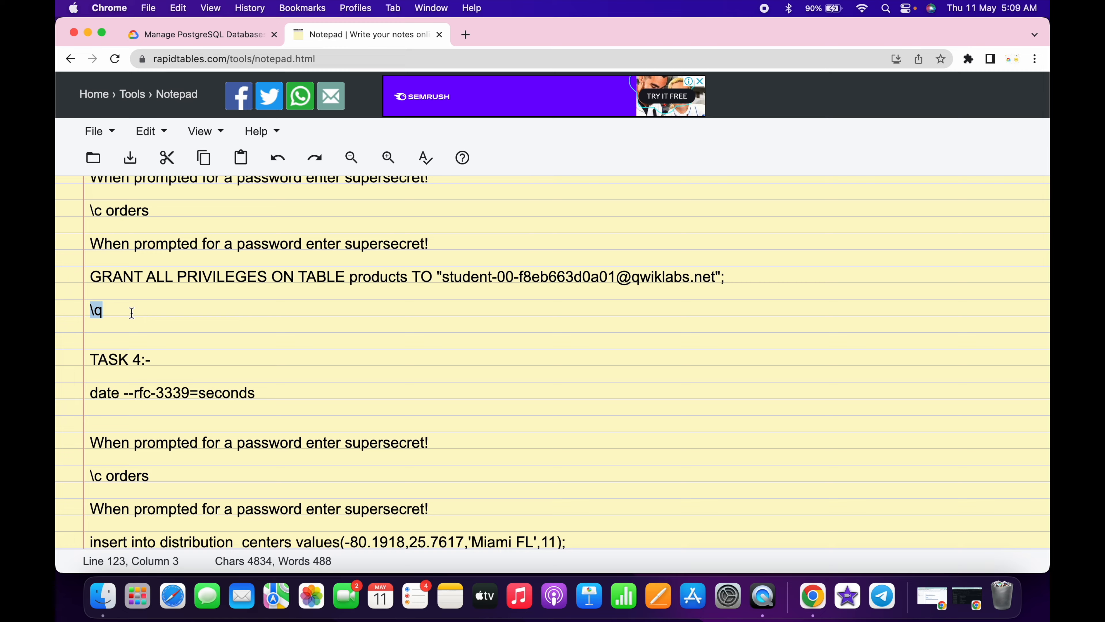
pyautogui.hotkey('ctrl', 'Right')
pyautogui.press('super+v')
pyautogui.press('Return')
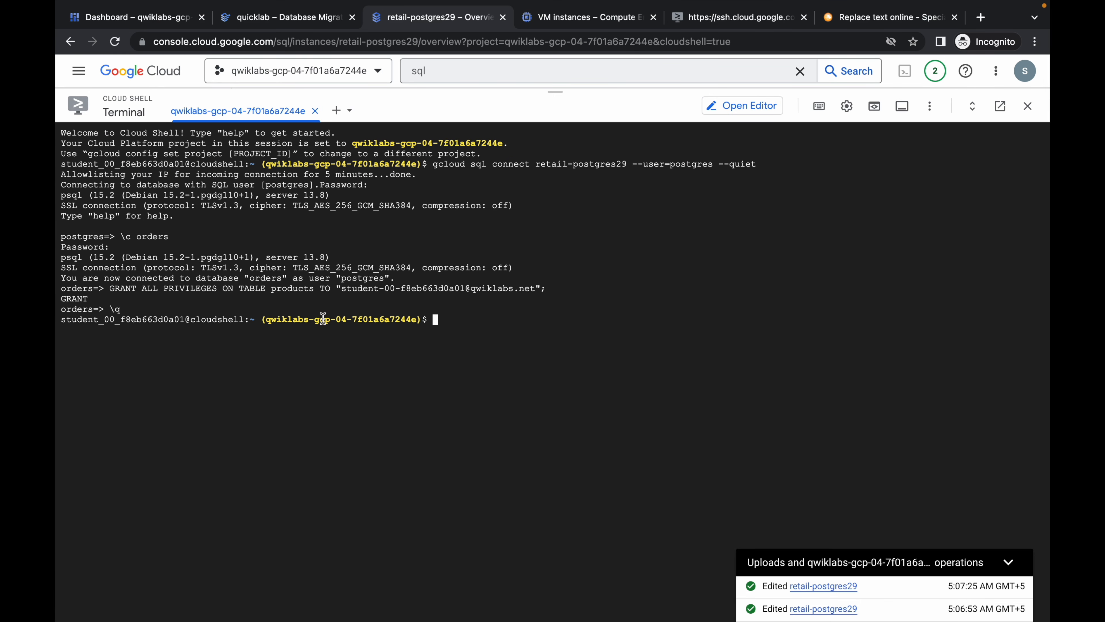
# - Check the lab progress for securing the database table using Cloud IAM database authentication in Task 3
pyautogui.hotkey('ctrl', 'Left')
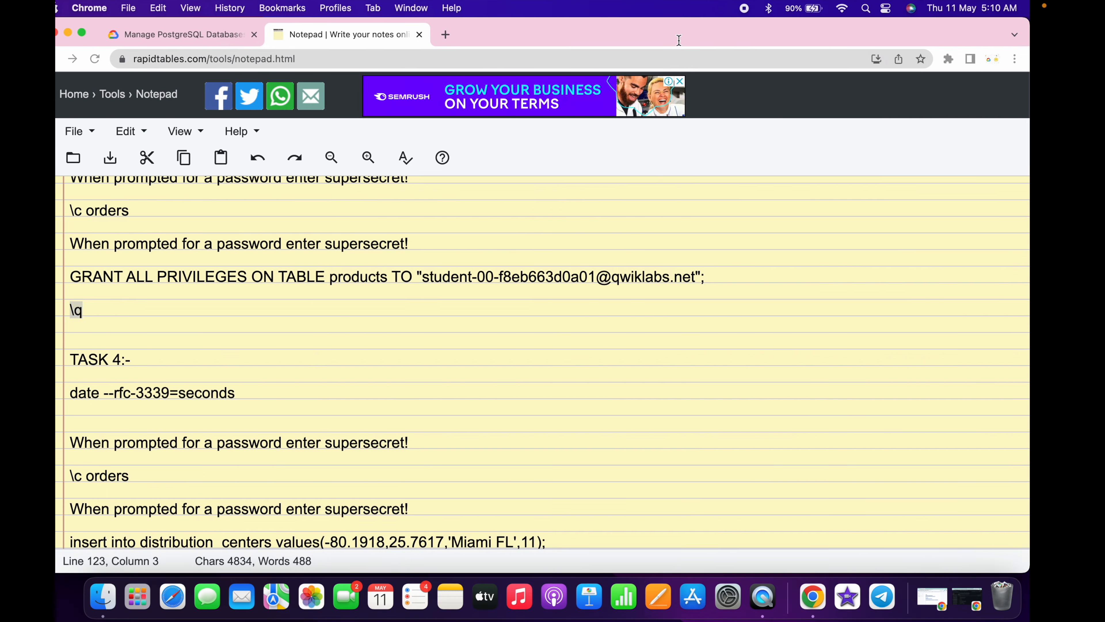
pyautogui.hotkey('ctrl', 'shift', 'Tab')
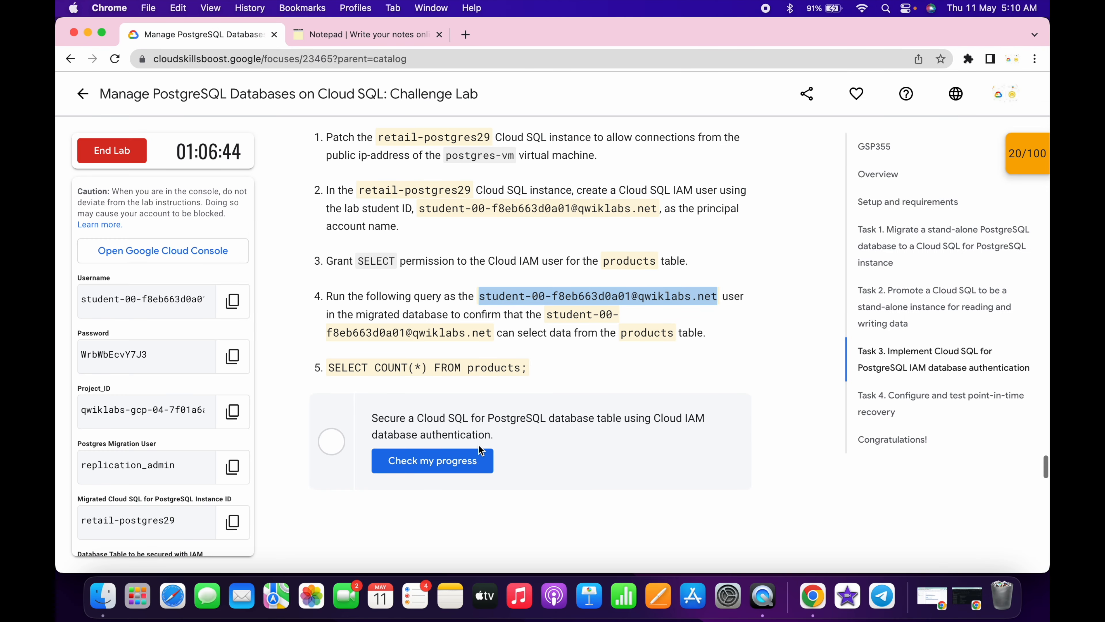
pyautogui.scroll(-1, 478, 445)
pyautogui.click(438, 434)
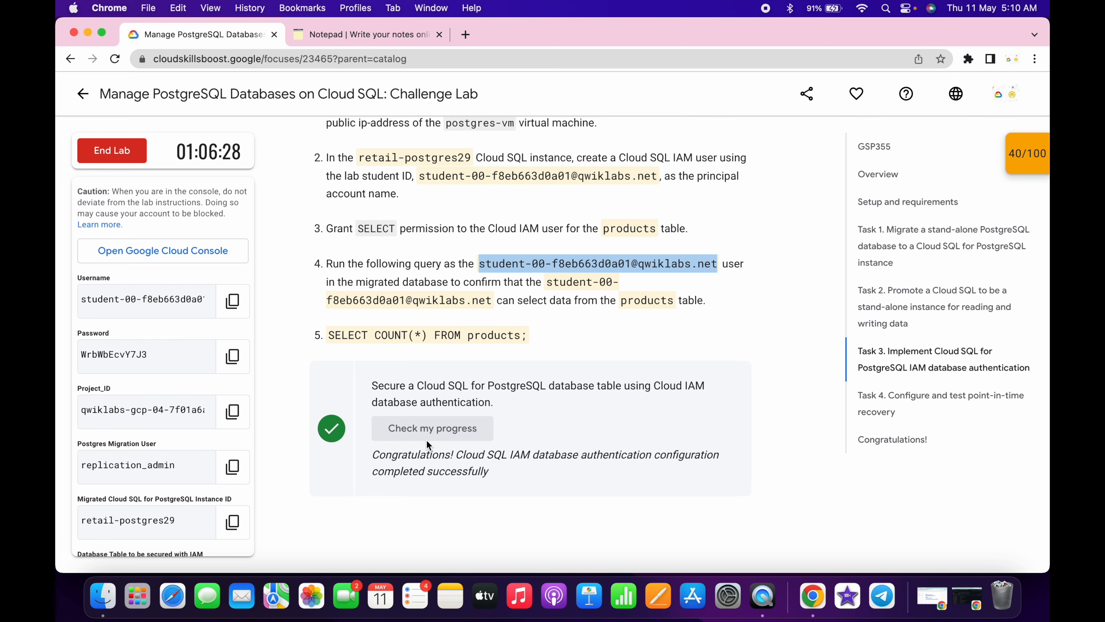
# - Promote the quicklab migration job in Database Migration and confirm the promotion
pyautogui.hotkey('ctrl', 'Right')
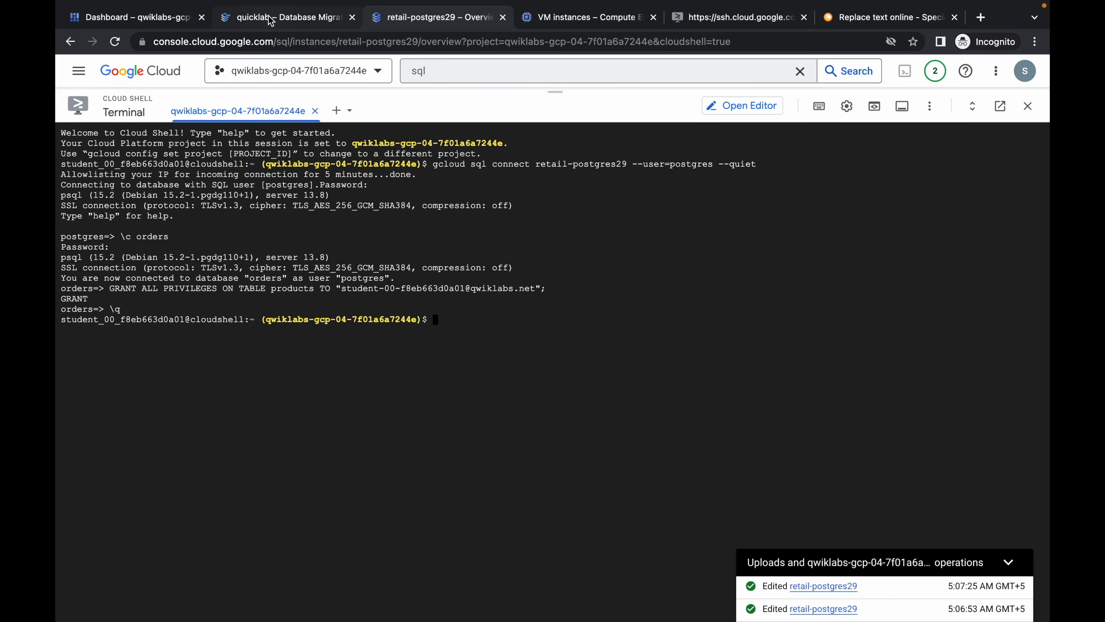
pyautogui.click(271, 20)
pyautogui.click(394, 107)
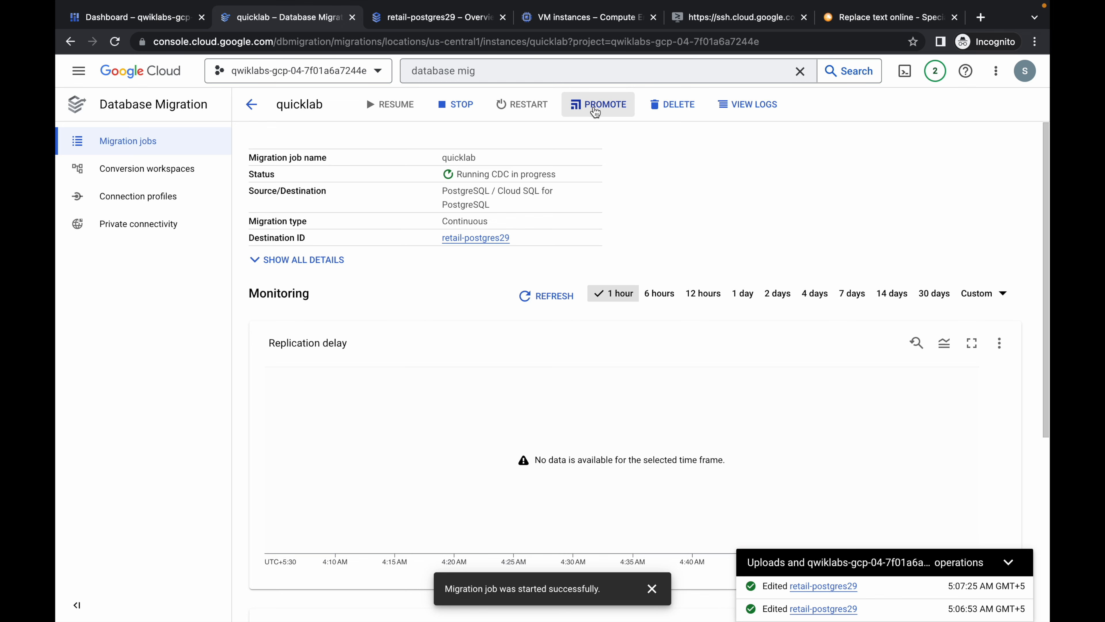
pyautogui.click(595, 112)
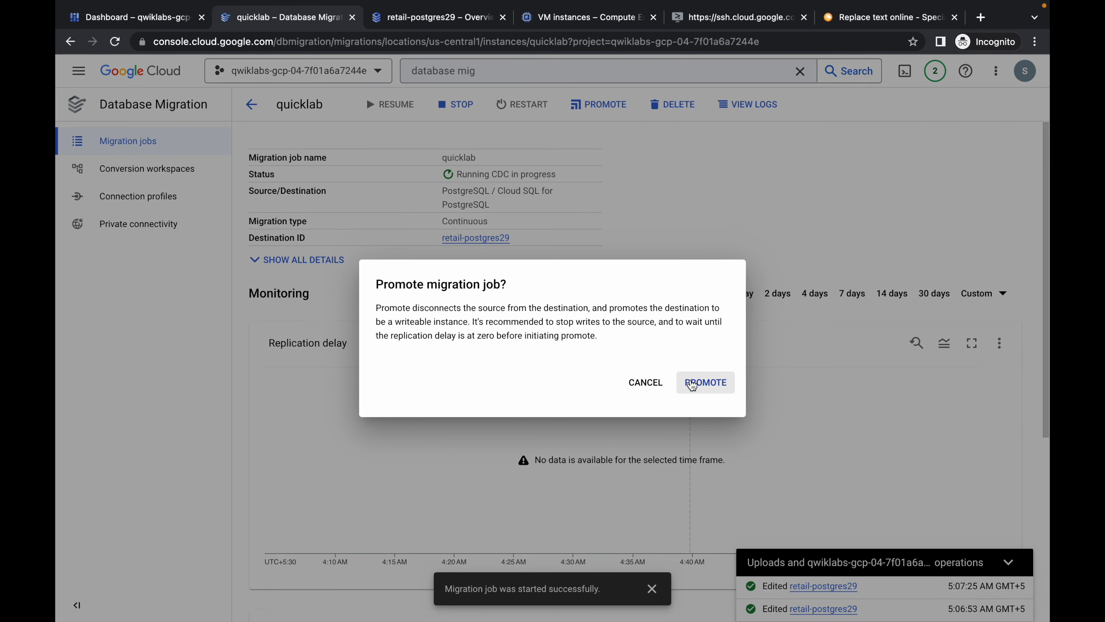
pyautogui.click(692, 384)
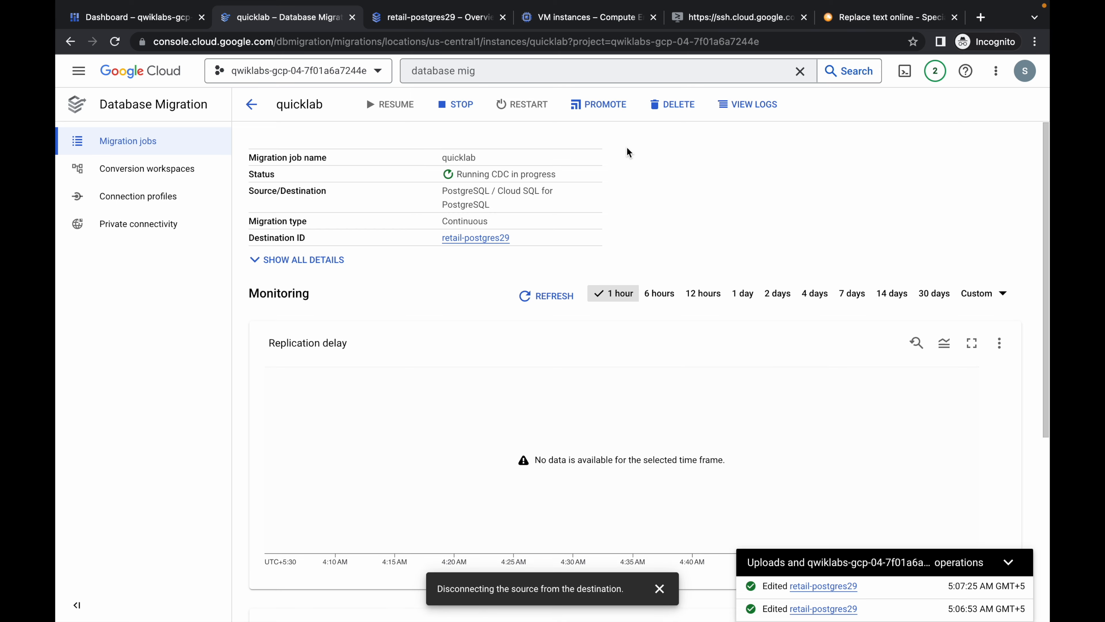
# - Read the Task 4 instructions on configuring and testing point-in-time recovery in the lab guide
pyautogui.hotkey('ctrl', 'Left')
pyautogui.scroll(-10, 585, 346)
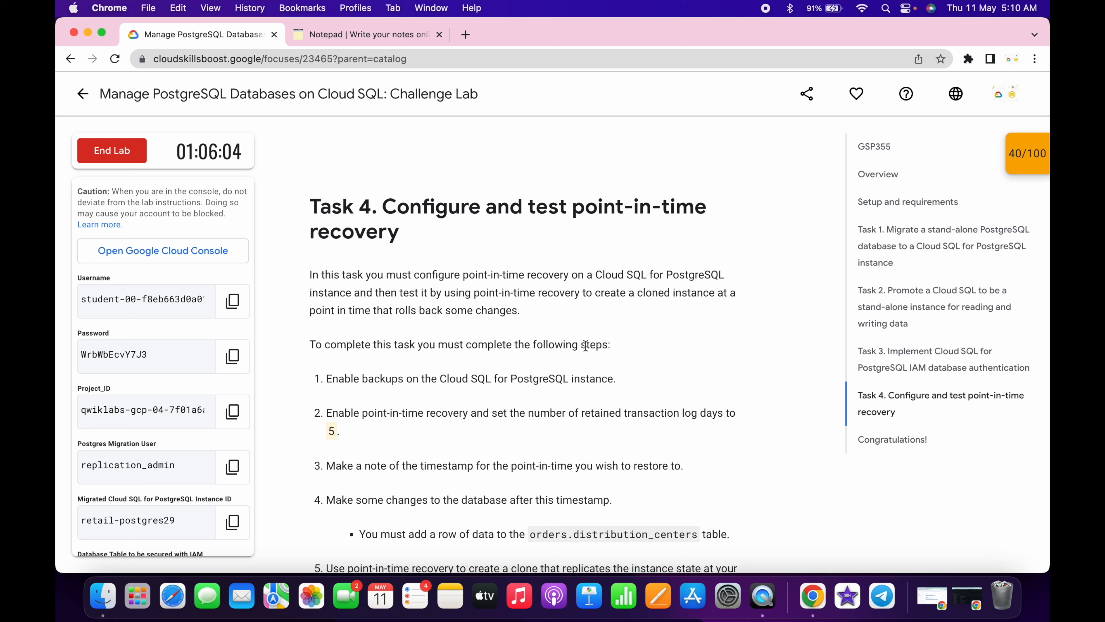
pyautogui.scroll(2, 586, 345)
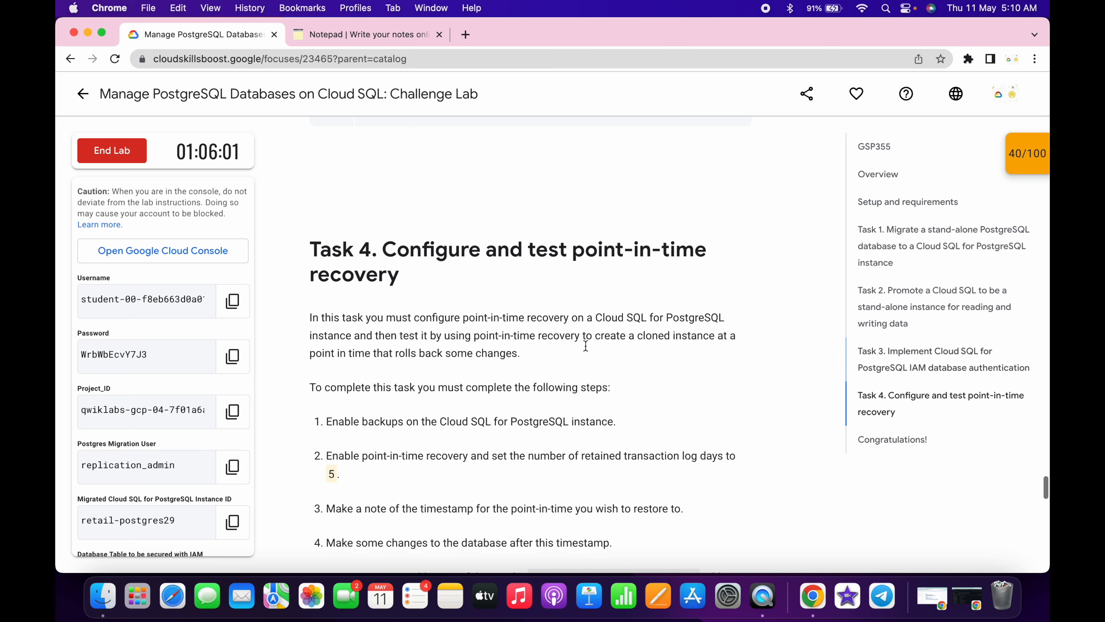
pyautogui.scroll(-5, 586, 345)
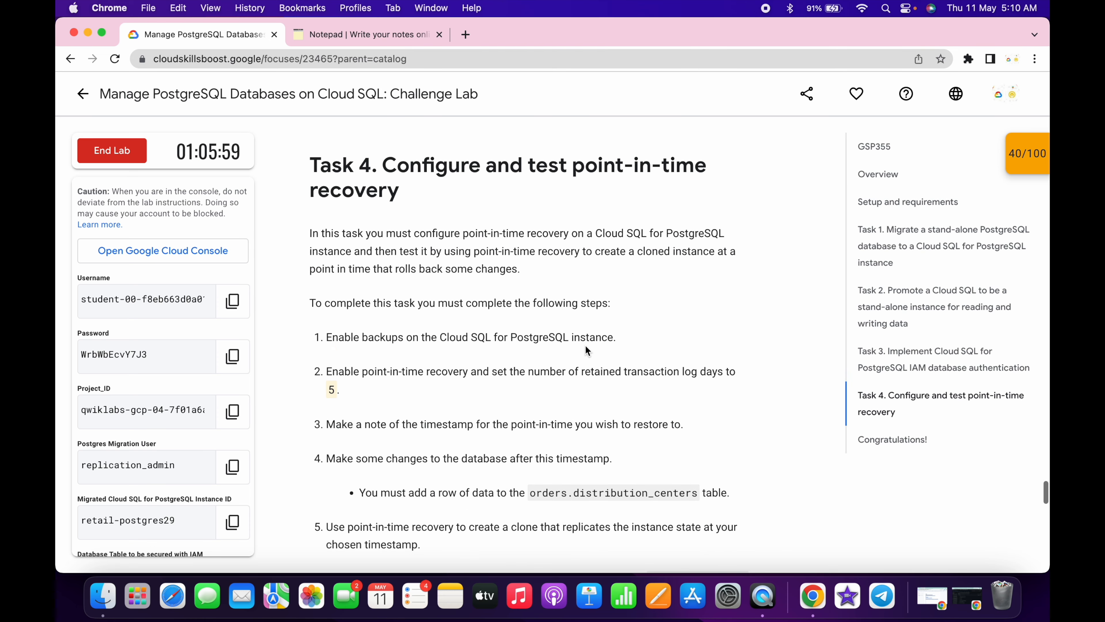
pyautogui.moveTo(326, 280); pyautogui.dragTo(409, 335)
pyautogui.click(426, 342)
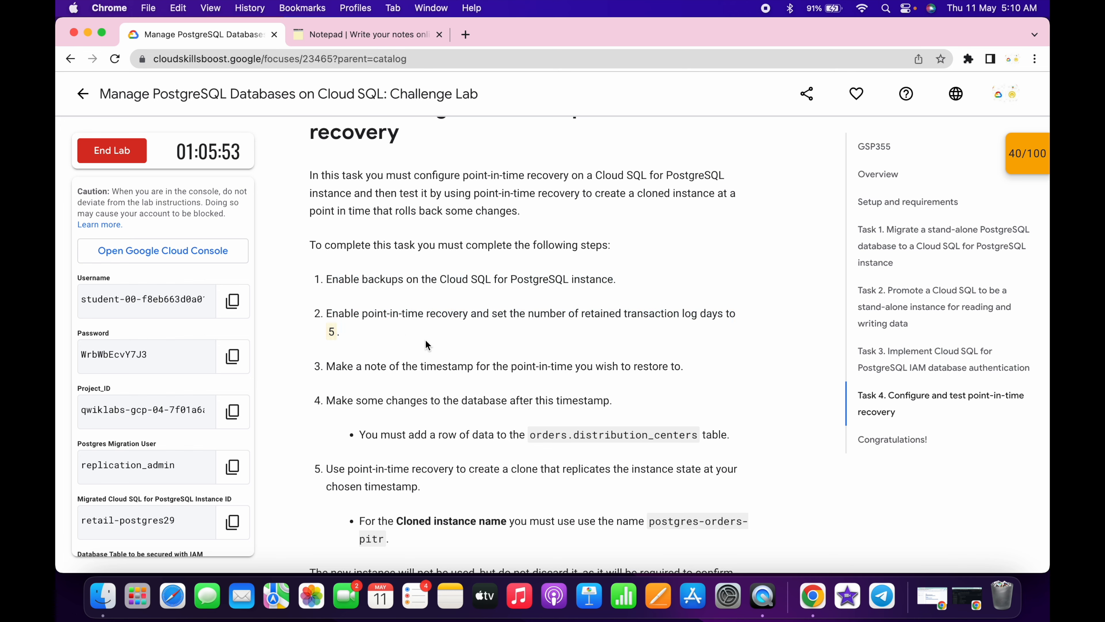
# - Close Cloud Shell on the retail-postgres29 overview and reload the page to refresh the instance status
pyautogui.hotkey('ctrl', 'Right')
pyautogui.click(436, 18)
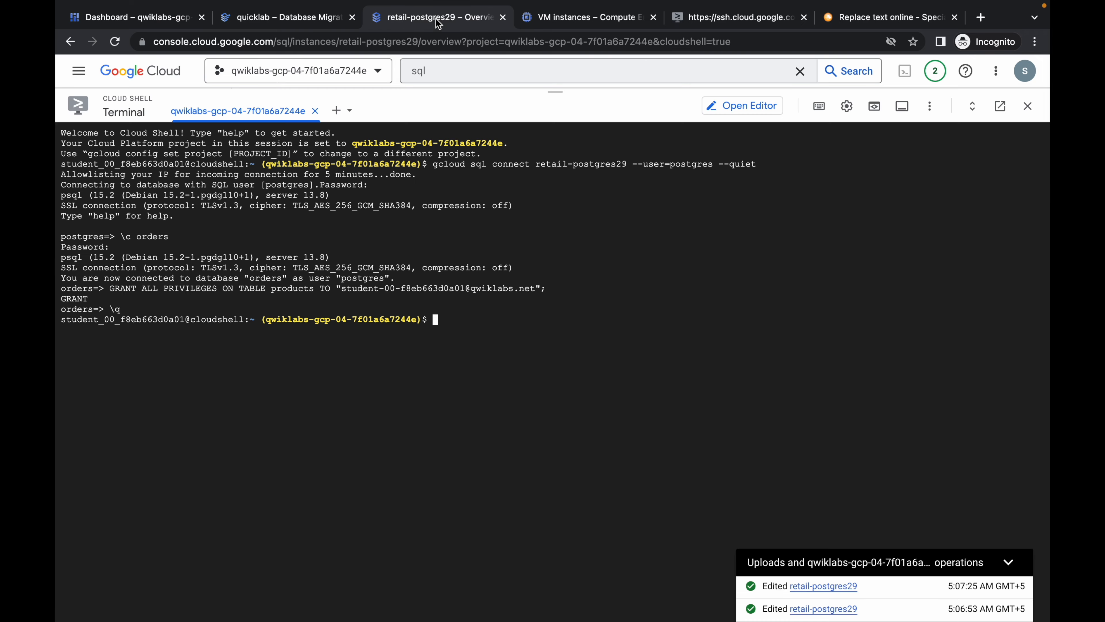
pyautogui.click(1028, 106)
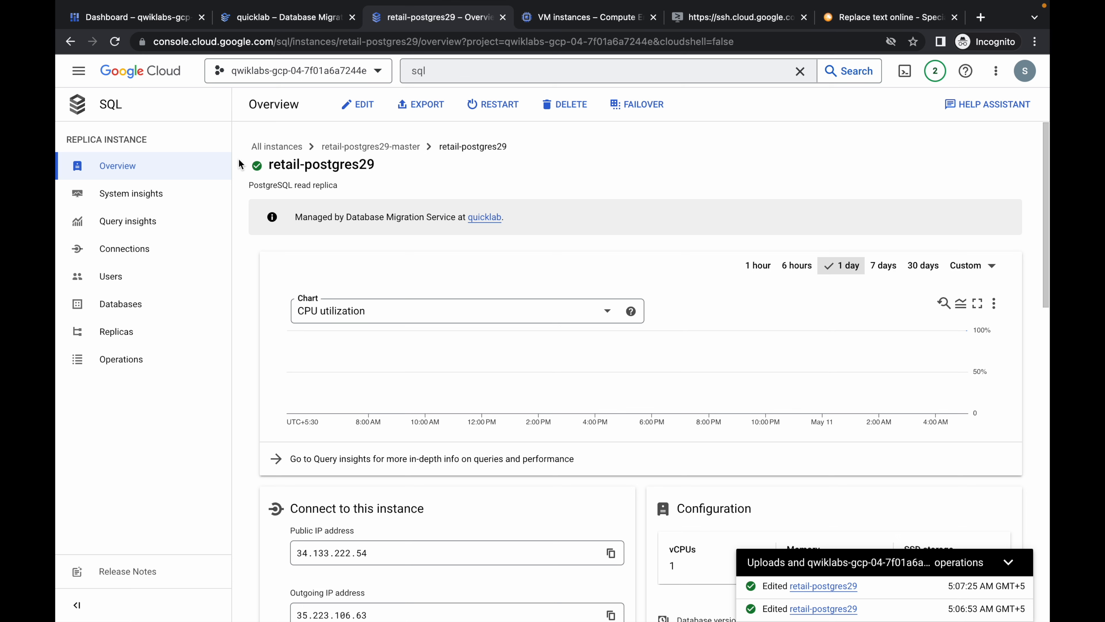
pyautogui.moveTo(257, 169)
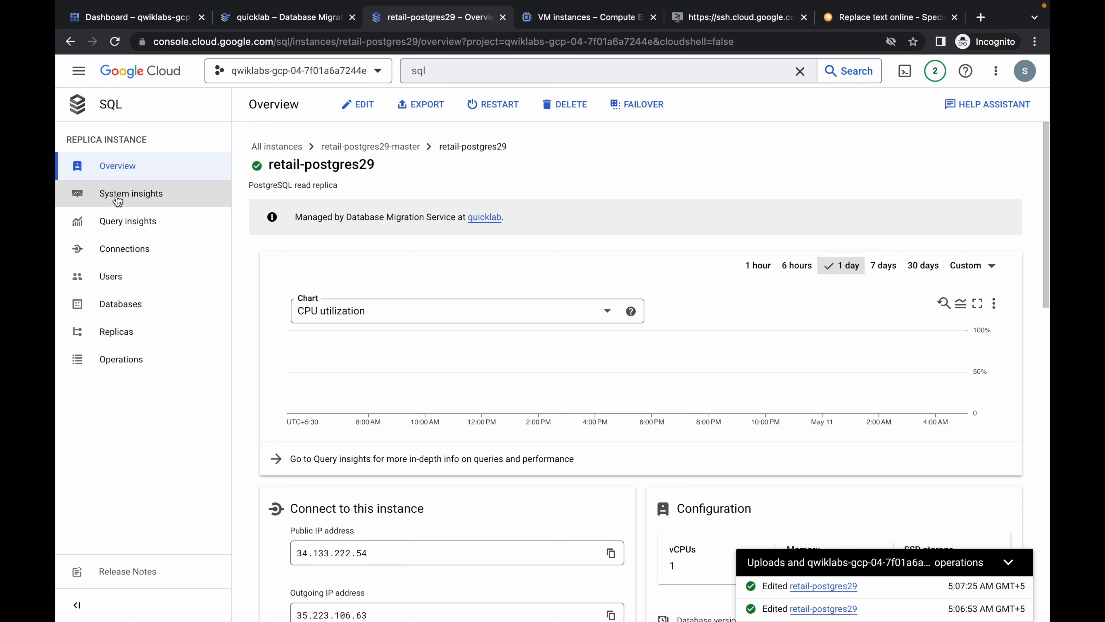
pyautogui.click(115, 41)
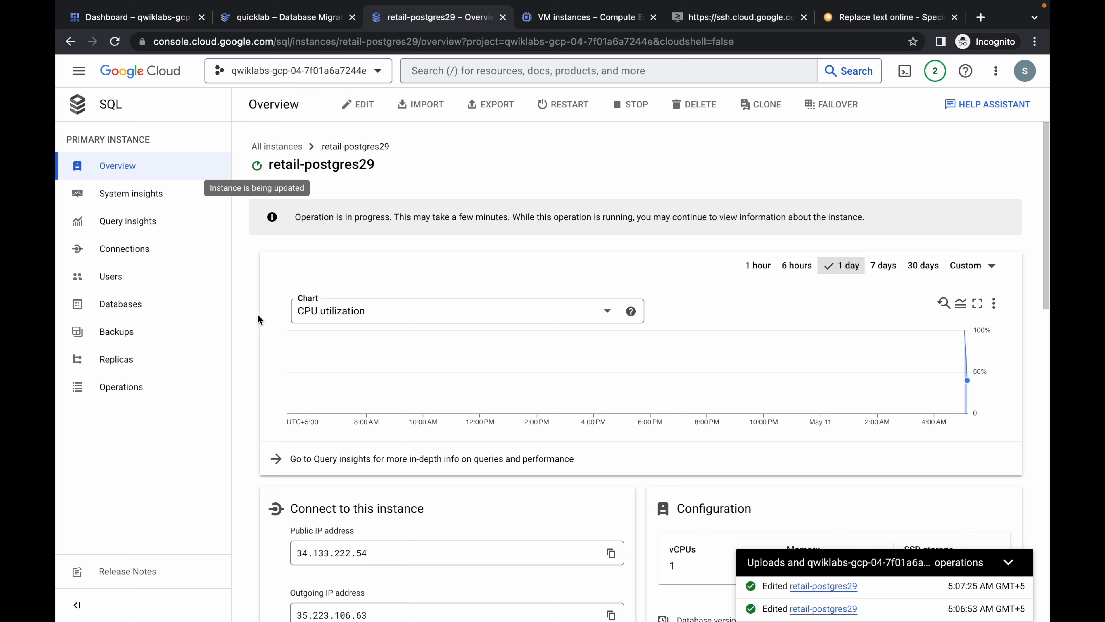
# - Enable point-in-time recovery in the retail-postgres29 backup settings and expand its advanced options
pyautogui.click(152, 339)
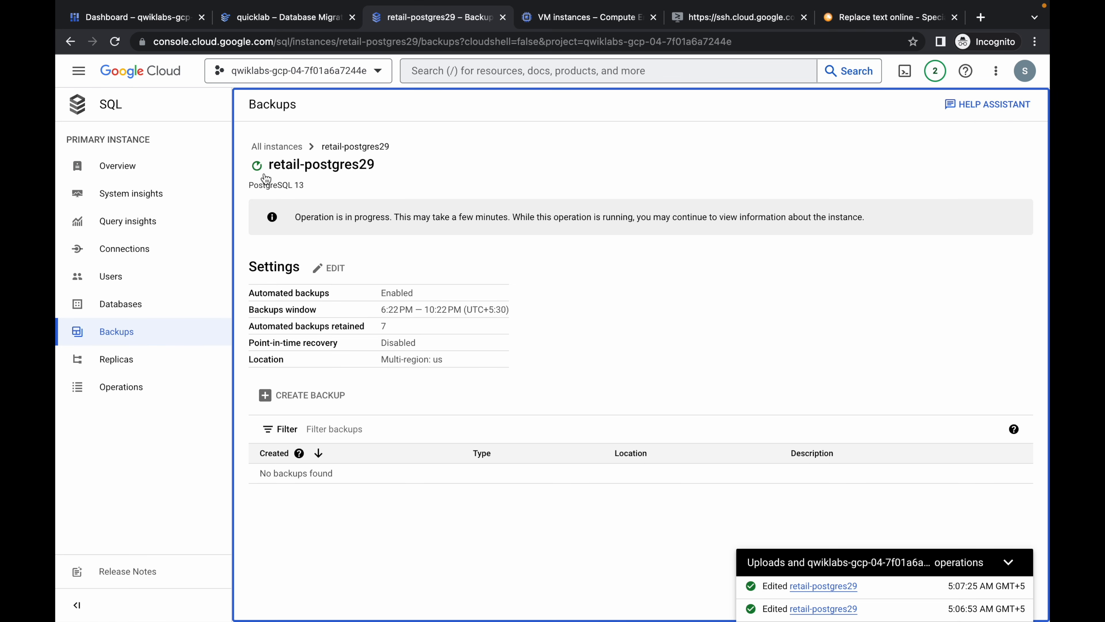
pyautogui.moveTo(296, 218); pyautogui.dragTo(394, 225)
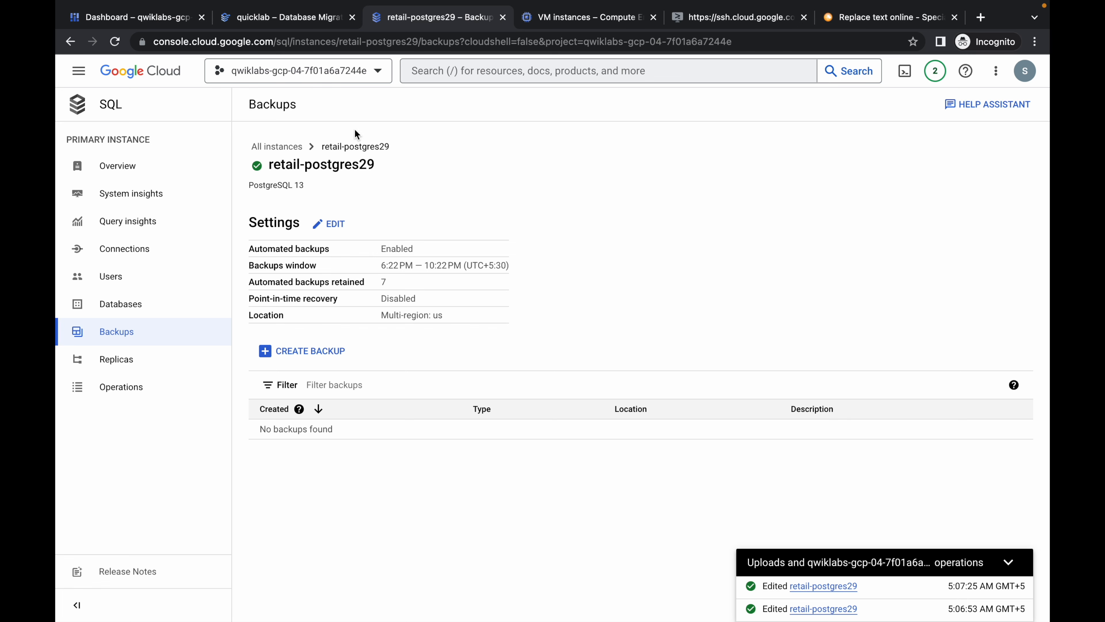
pyautogui.click(333, 234)
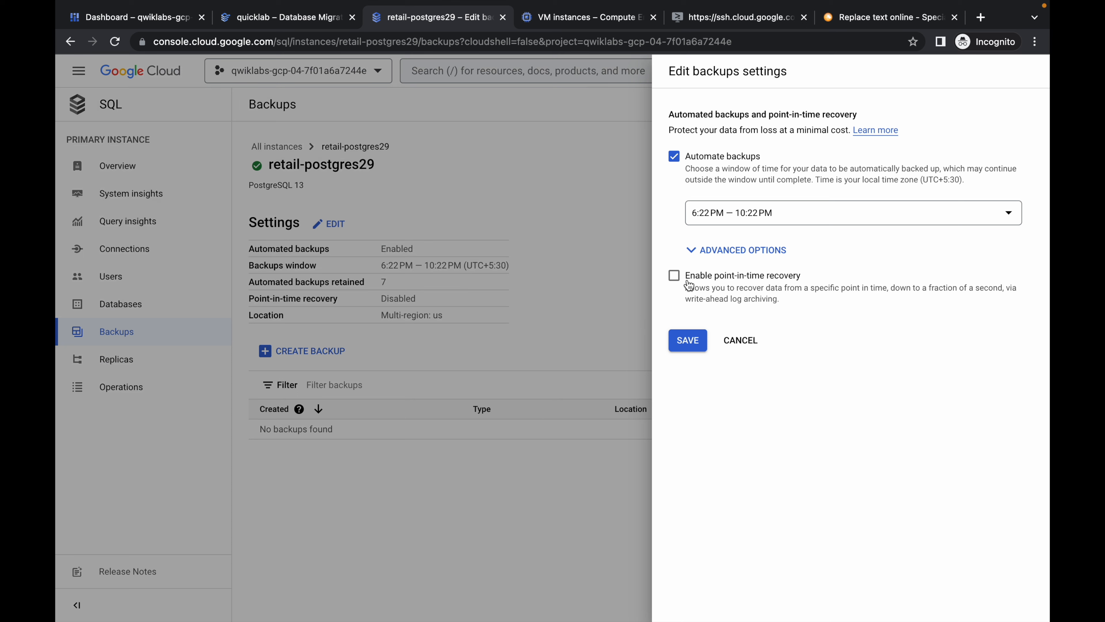
pyautogui.click(675, 278)
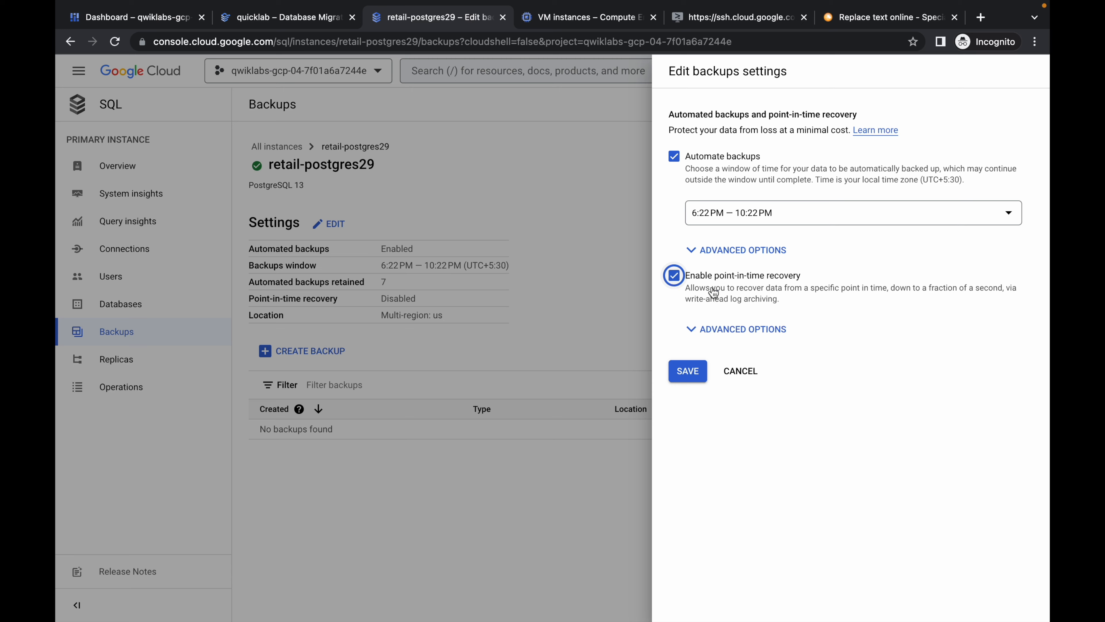
pyautogui.click(721, 333)
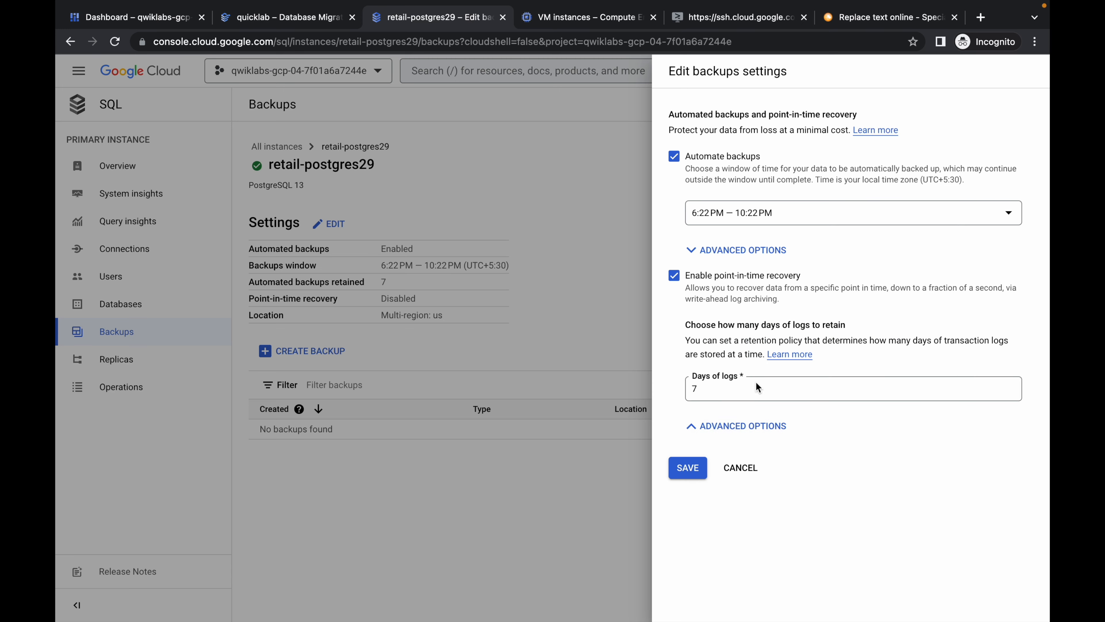
# - Check the required log retention in the Task 4 instructions, set the days of logs to 5, and save the backup settings
pyautogui.hotkey('ctrl', 'Left')
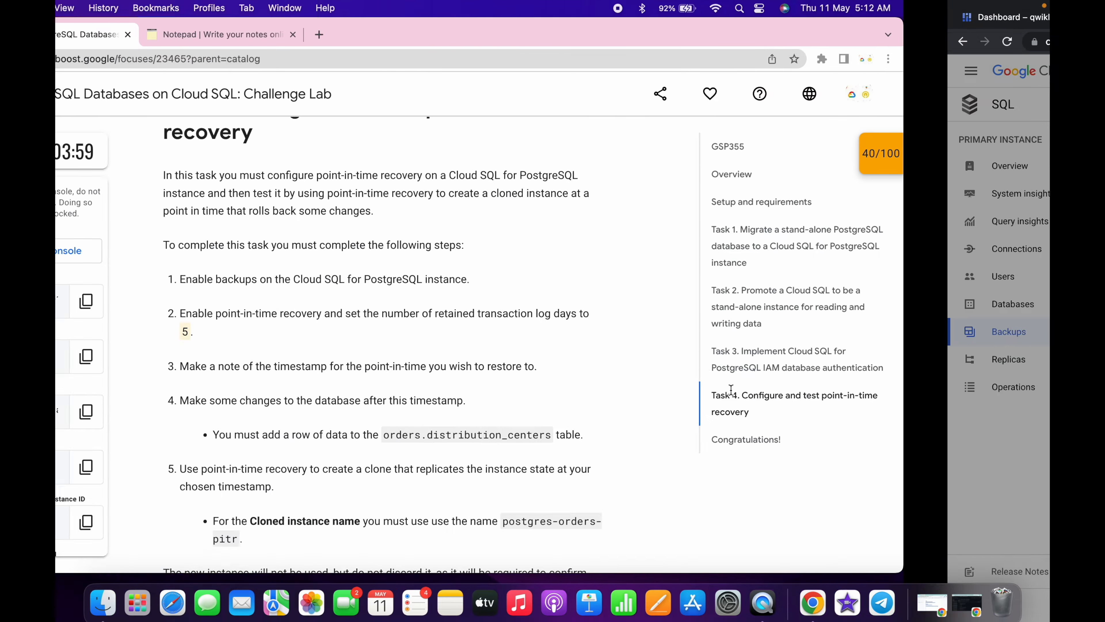
pyautogui.scroll(-1, 504, 371)
pyautogui.moveTo(326, 271); pyautogui.dragTo(422, 281)
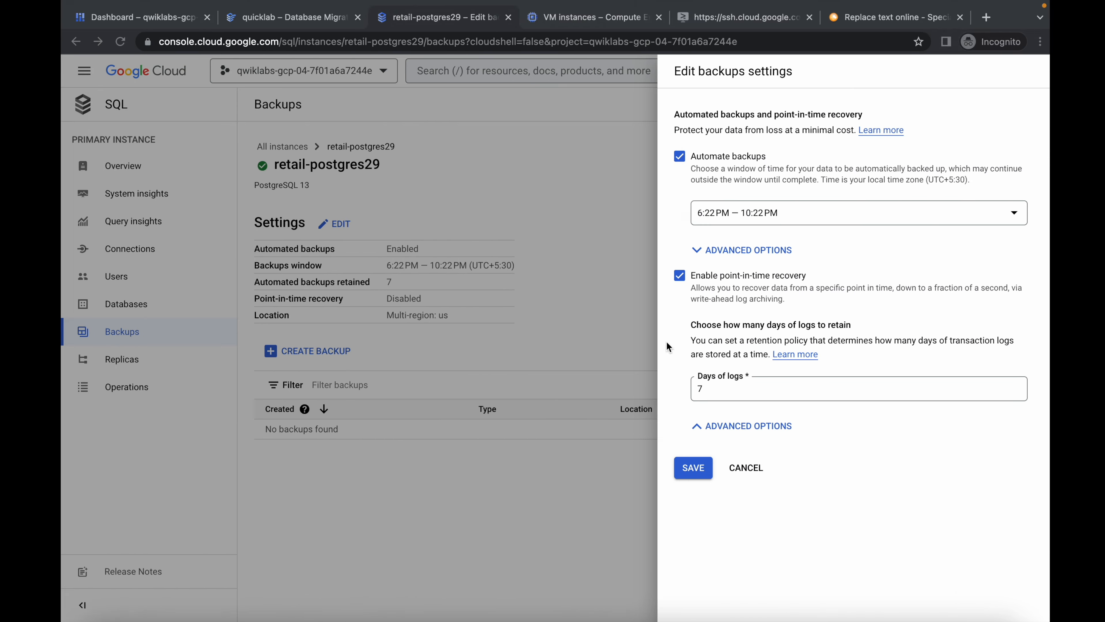
pyautogui.click(713, 394)
pyautogui.press('BackSpace')
pyautogui.write('5')
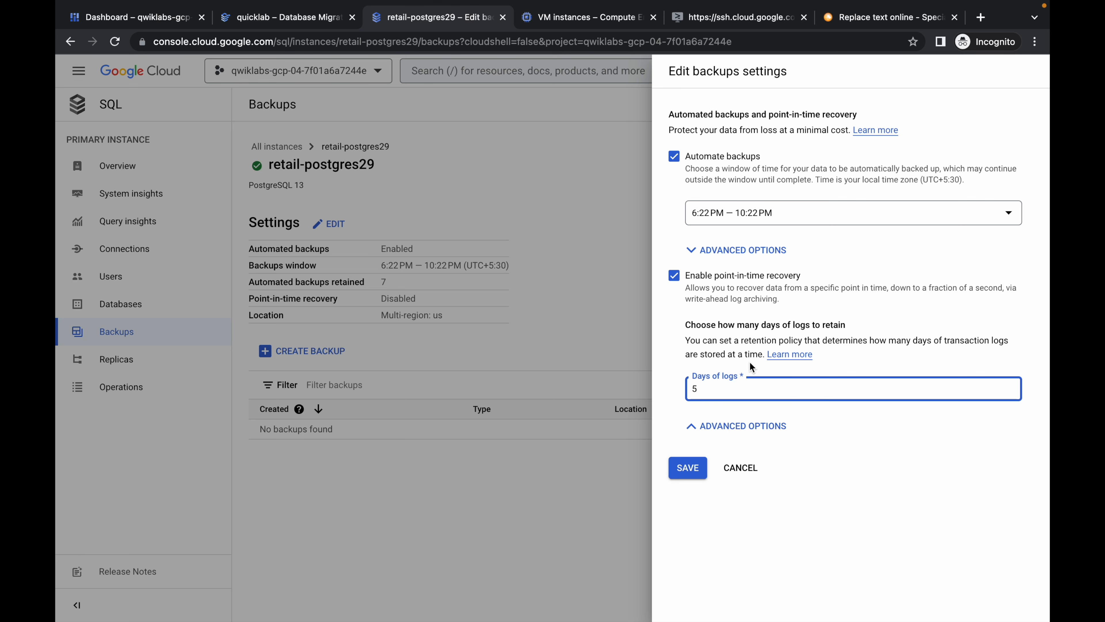
pyautogui.click(695, 470)
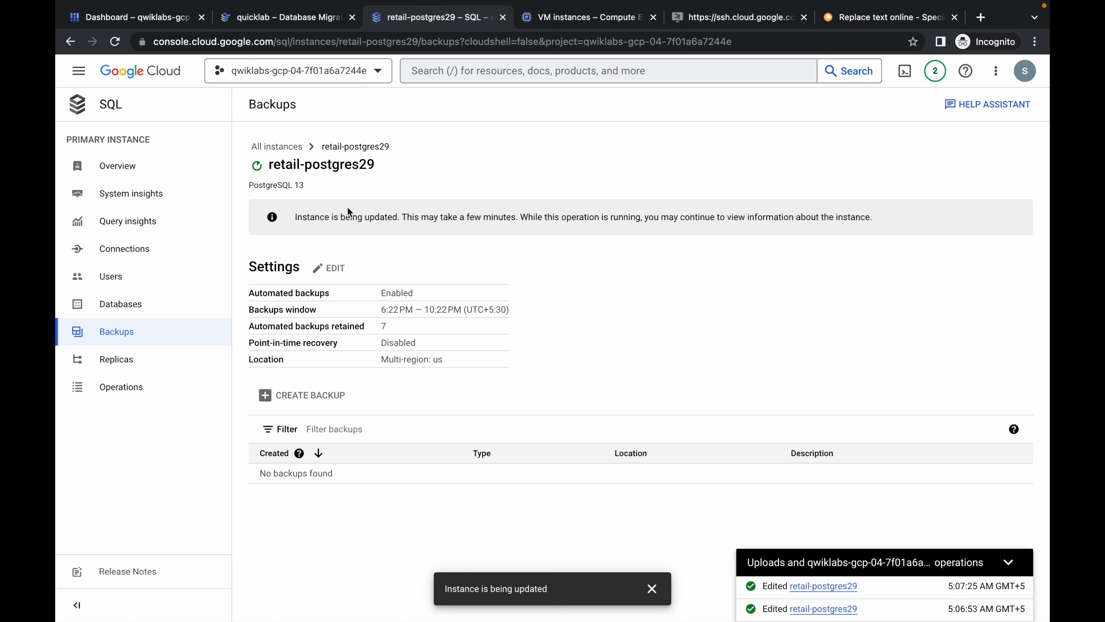
# - Open Cloud Shell once retail-postgres29 is runnable, enlarge the terminal, and dismiss the update notification
pyautogui.moveTo(262, 175)
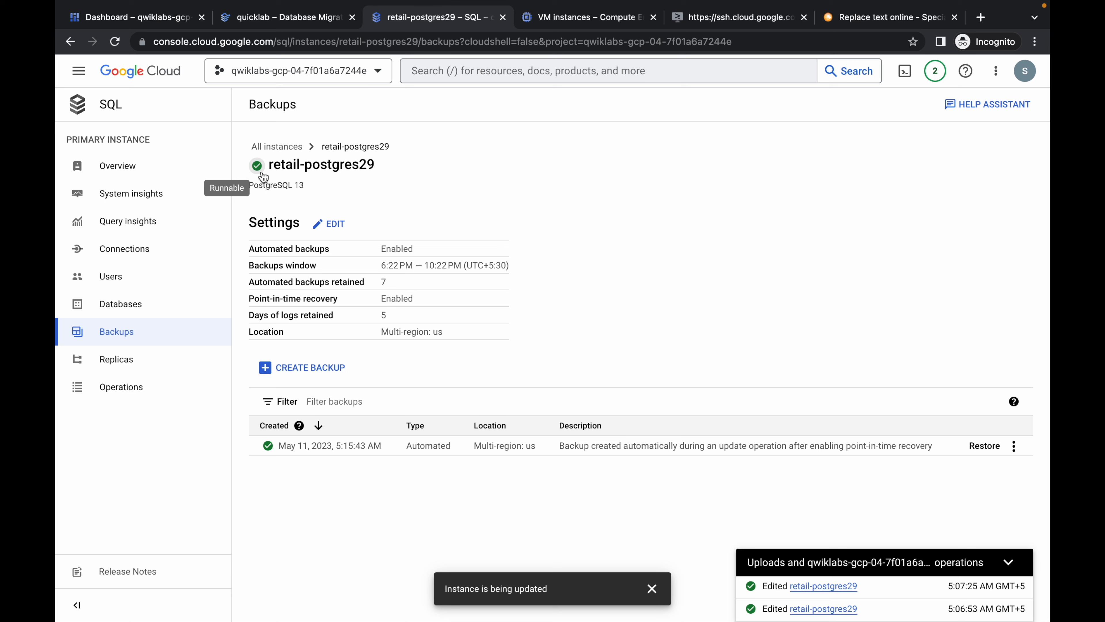
pyautogui.click(904, 80)
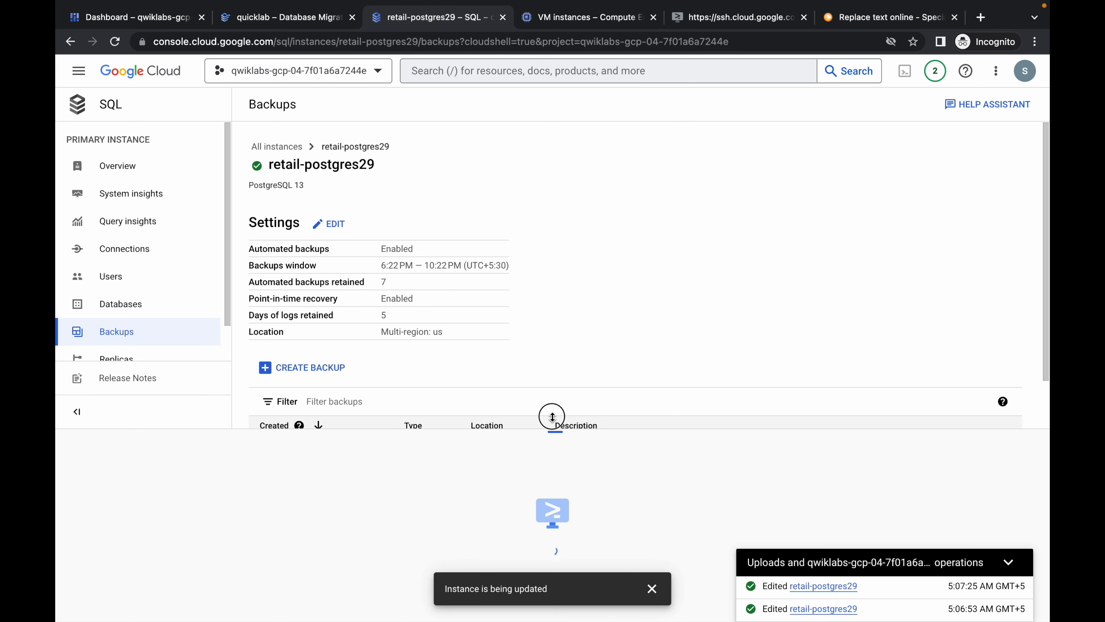
pyautogui.moveTo(554, 429); pyautogui.dragTo(557, 78)
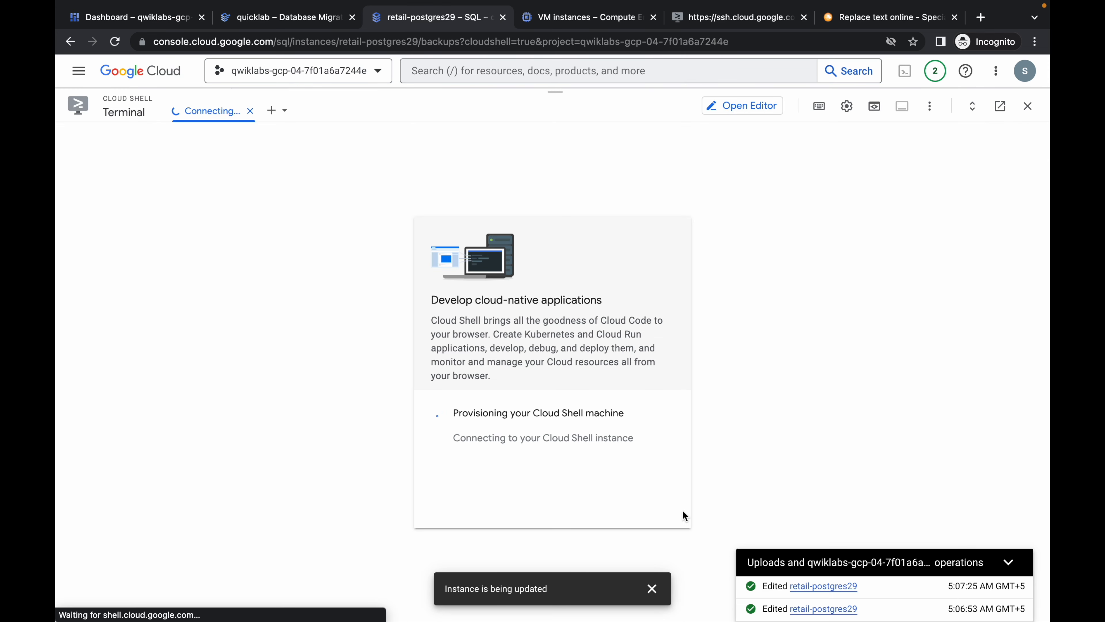
pyautogui.click(650, 589)
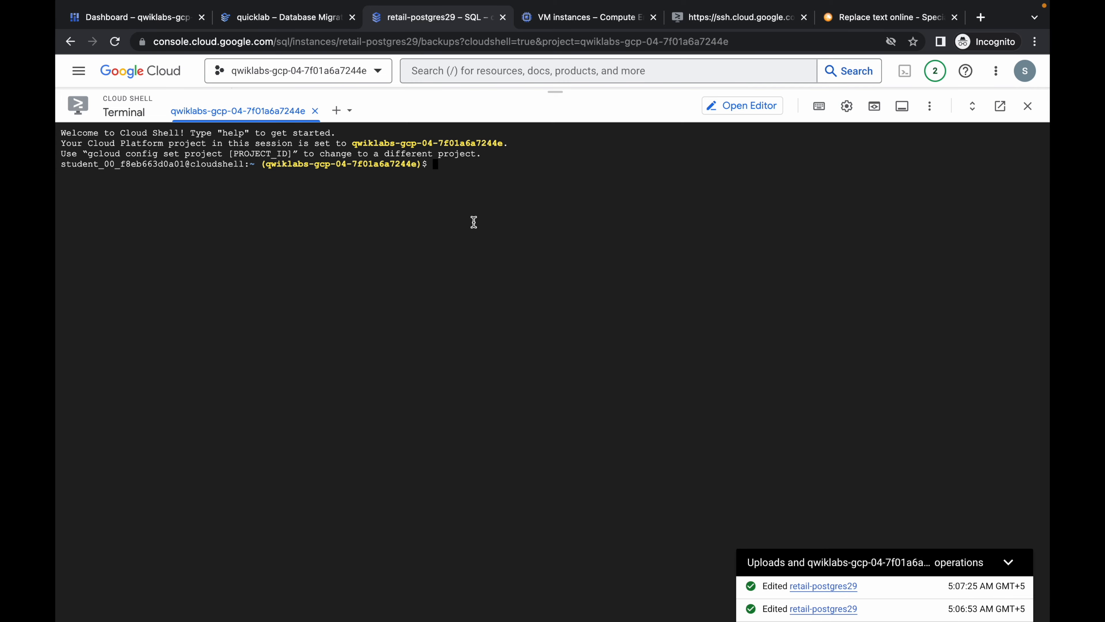
# - Copy the Task 4 command date --rfc-3339=seconds from the online notepad and run it in Cloud Shell
pyautogui.hotkey('ctrl', 'Left')
pyautogui.click(331, 33)
pyautogui.scroll(-1, 281, 326)
pyautogui.scroll(-1, 282, 326)
pyautogui.moveTo(89, 355); pyautogui.dragTo(253, 355)
pyautogui.press('super+c')
pyautogui.hotkey('ctrl', 'Right')
pyautogui.press('super+v')
pyautogui.press('Return')
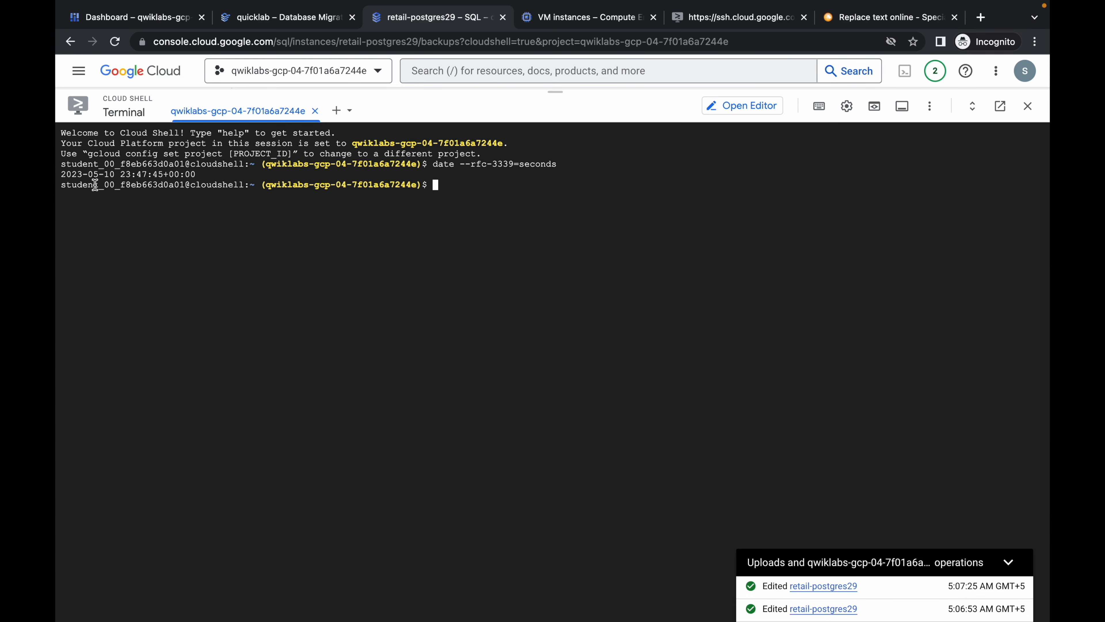
pyautogui.moveTo(197, 175); pyautogui.dragTo(63, 177)
pyautogui.press('super+c')
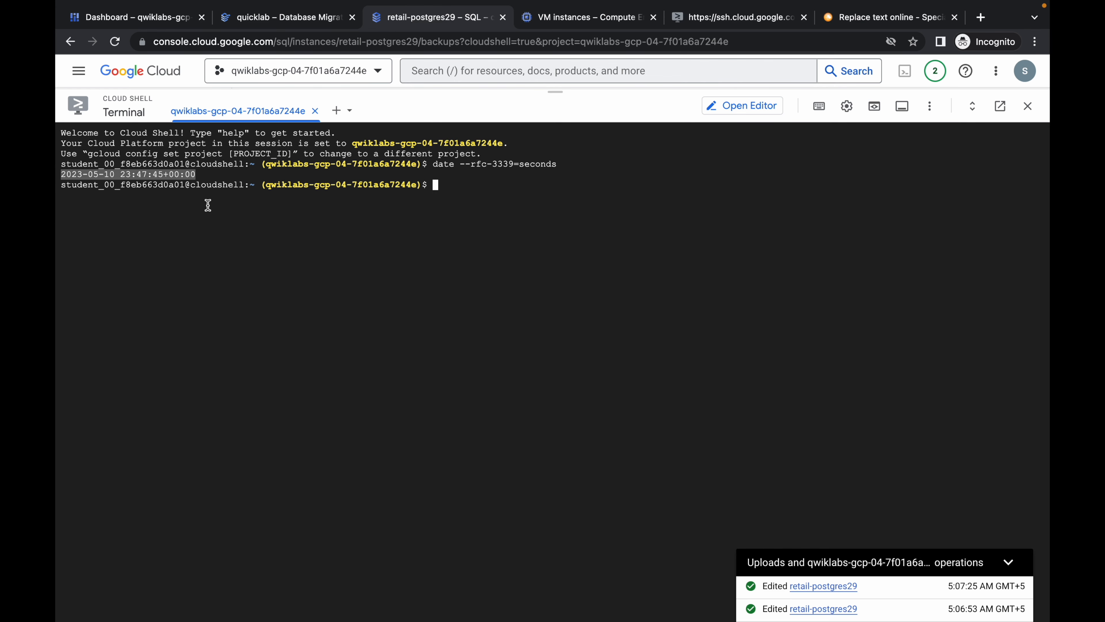
pyautogui.hotkey('ctrl', 'Left')
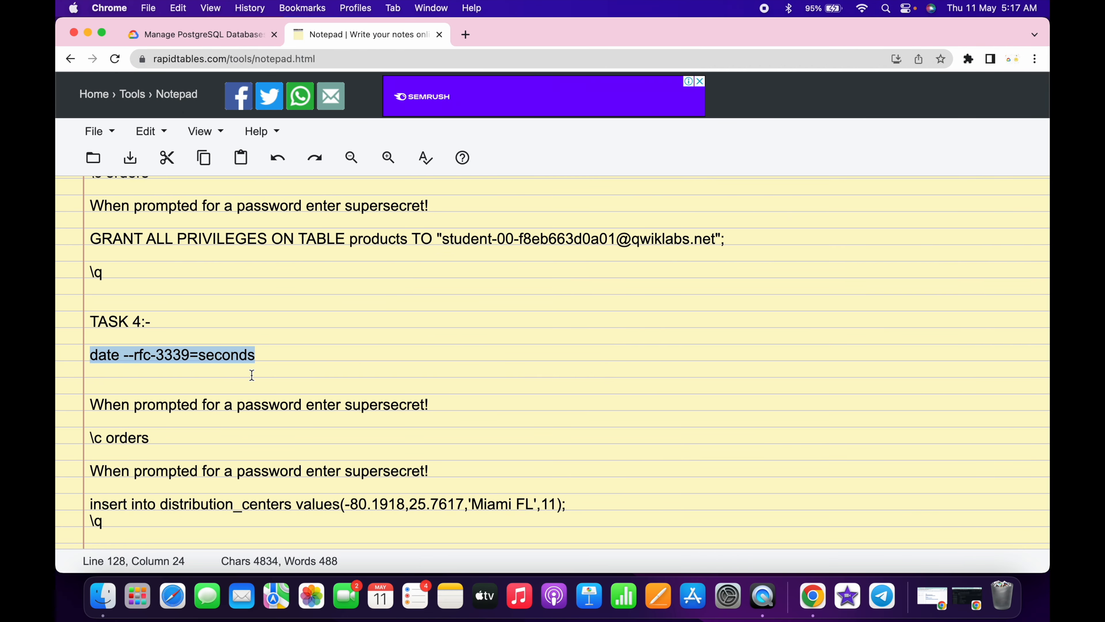
pyautogui.click(260, 375)
pyautogui.press('Return')
pyautogui.press('Return')
pyautogui.press('super+v')
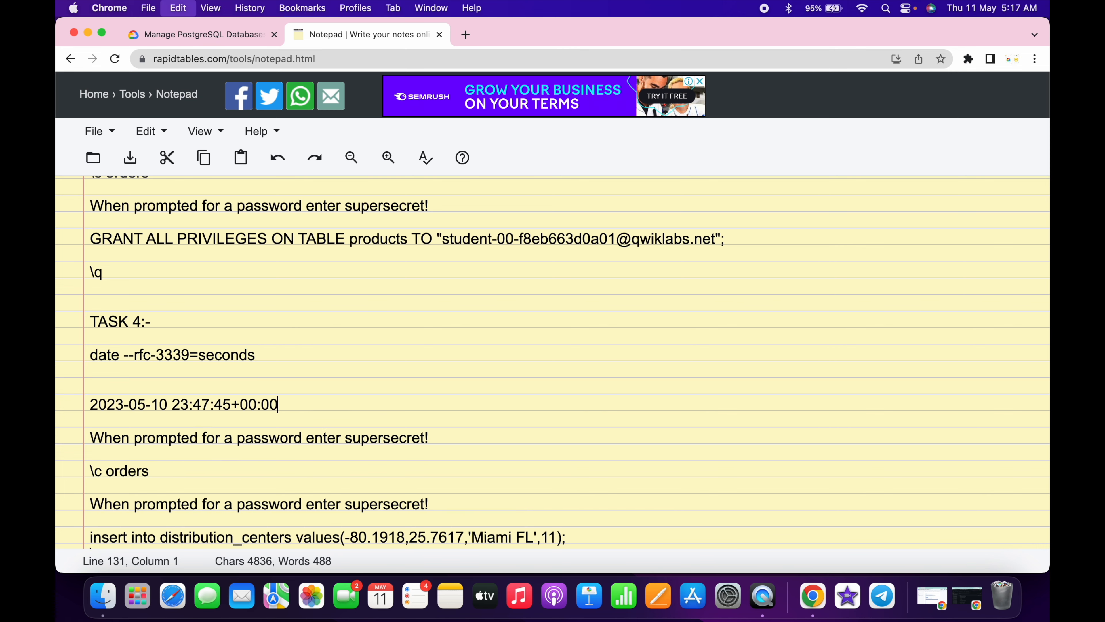
pyautogui.press('Return')
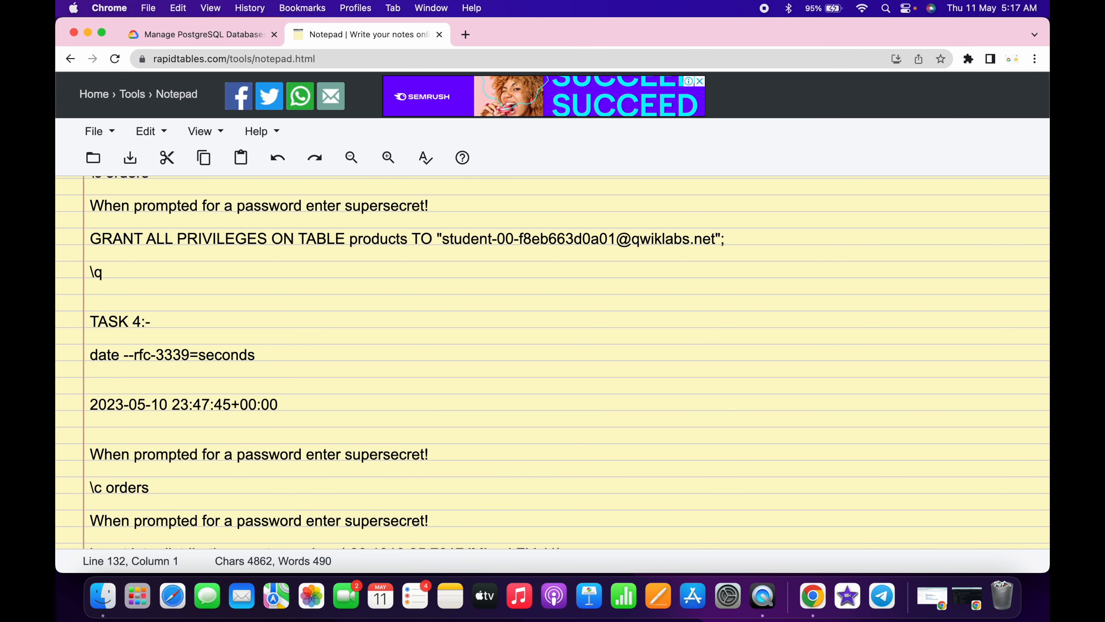
# - Start a connection to retail-postgres29 from its overview's Cloud Shell link, running gcloud sql connect as user postgres with --quiet
pyautogui.hotkey('ctrl', 'Right')
pyautogui.moveTo(557, 90); pyautogui.dragTo(585, 422)
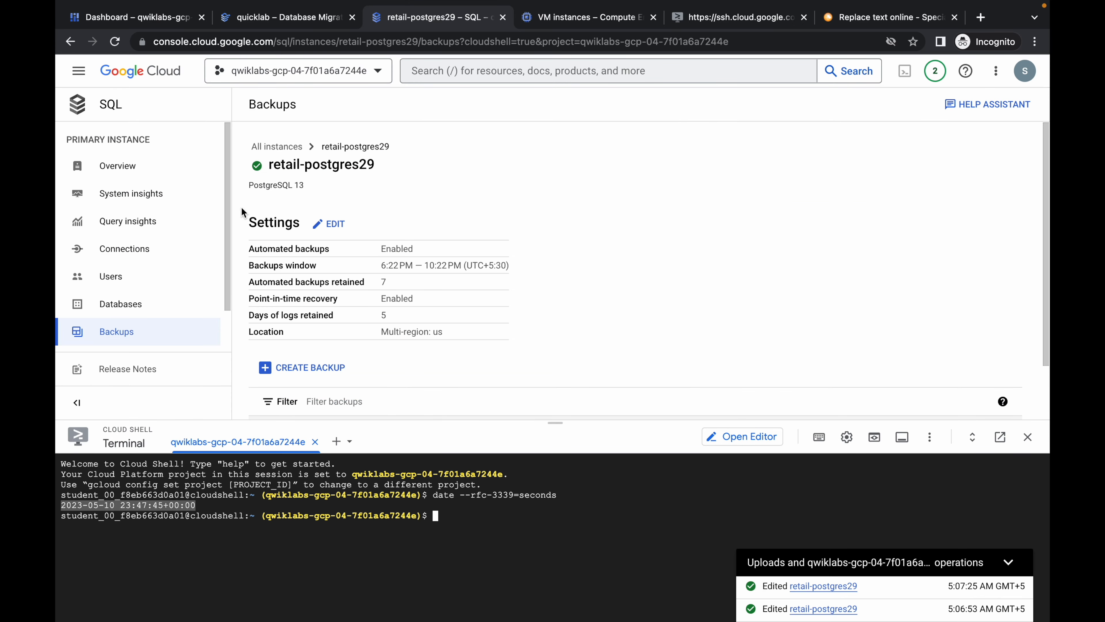
pyautogui.click(132, 173)
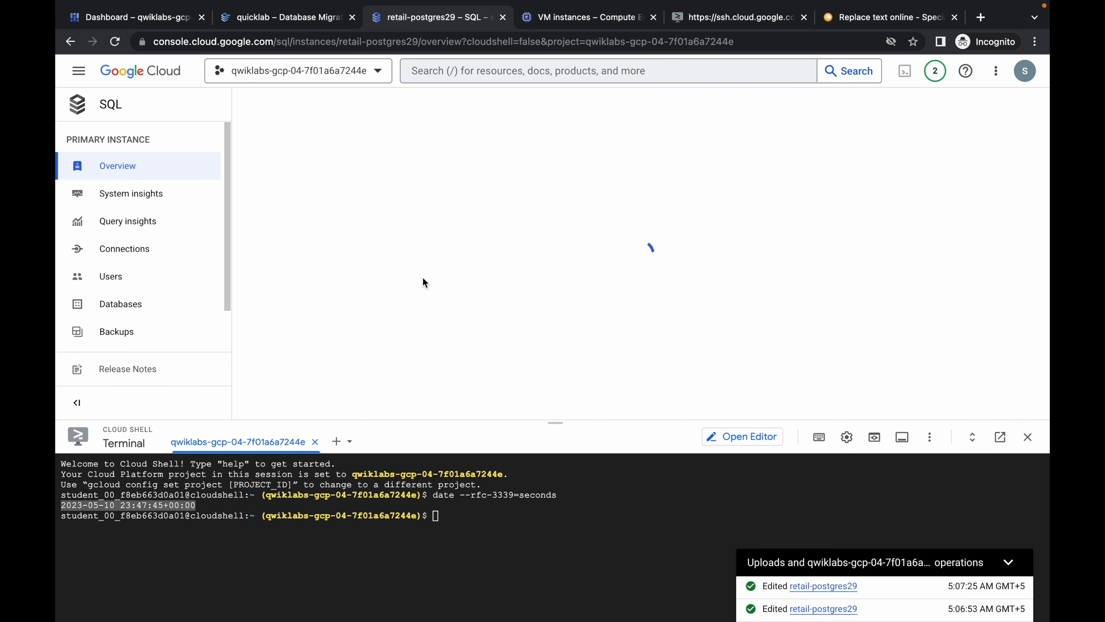
pyautogui.scroll(-10, 422, 278)
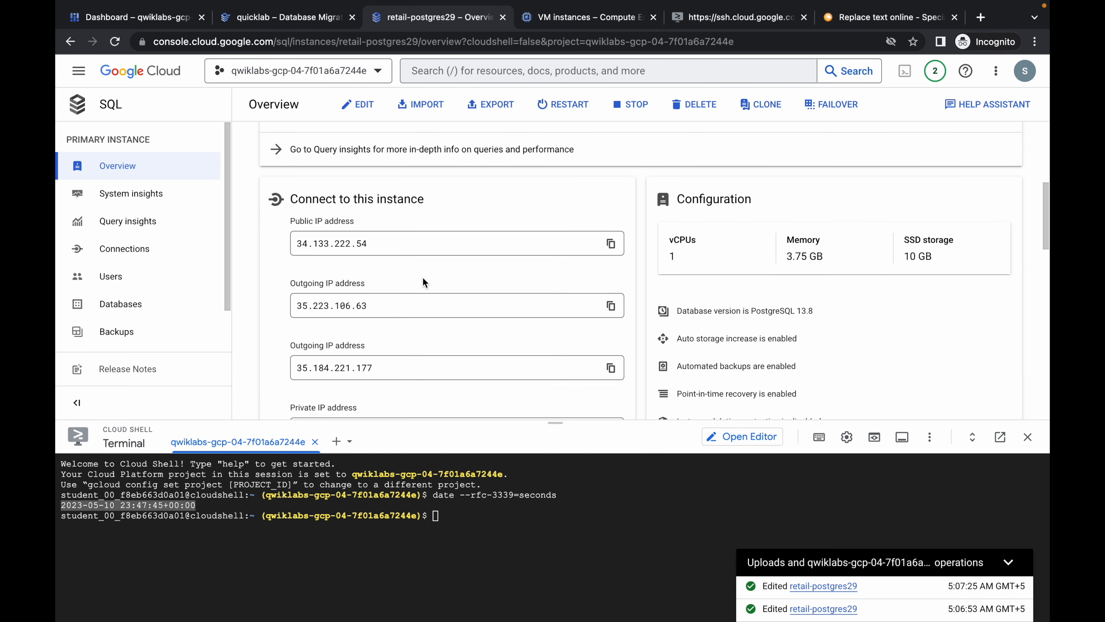
pyautogui.scroll(-5, 422, 277)
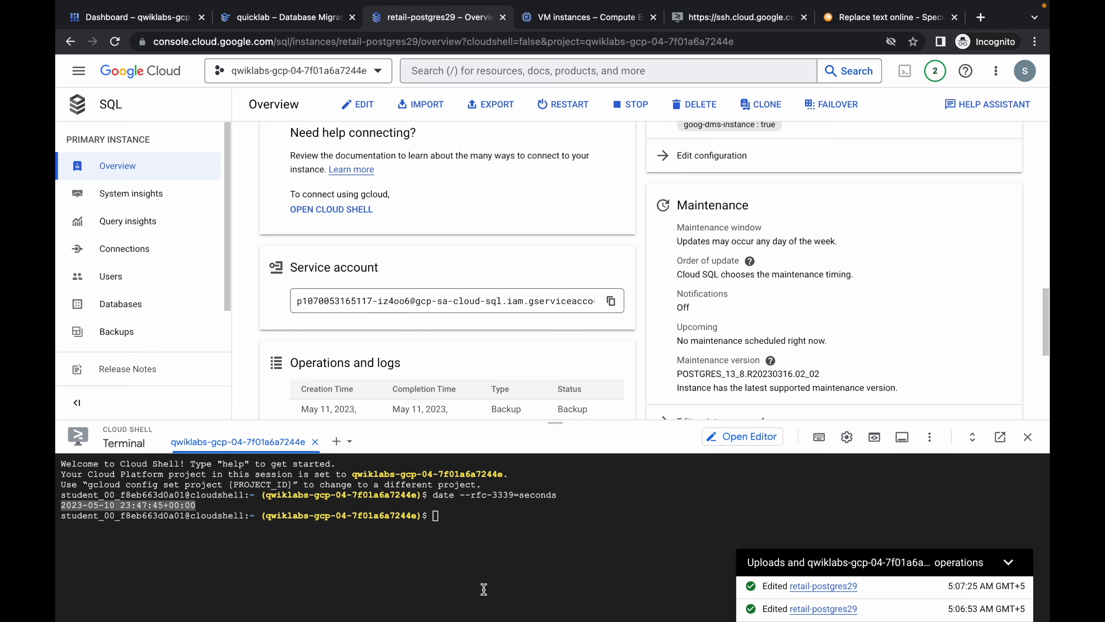
pyautogui.click(335, 217)
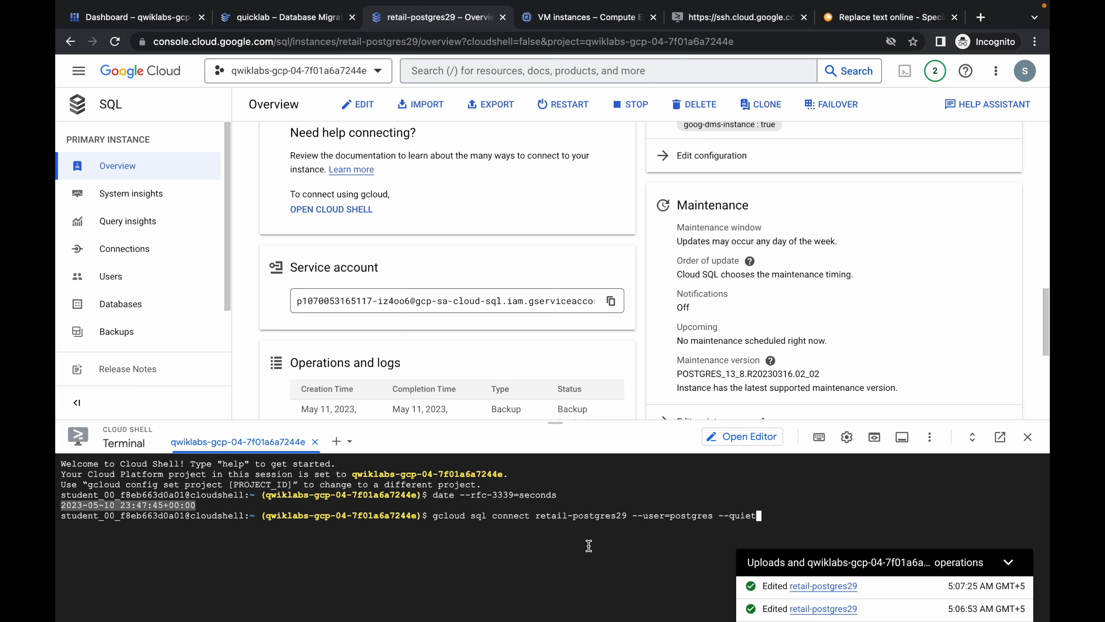
pyautogui.moveTo(555, 422); pyautogui.dragTo(554, 57)
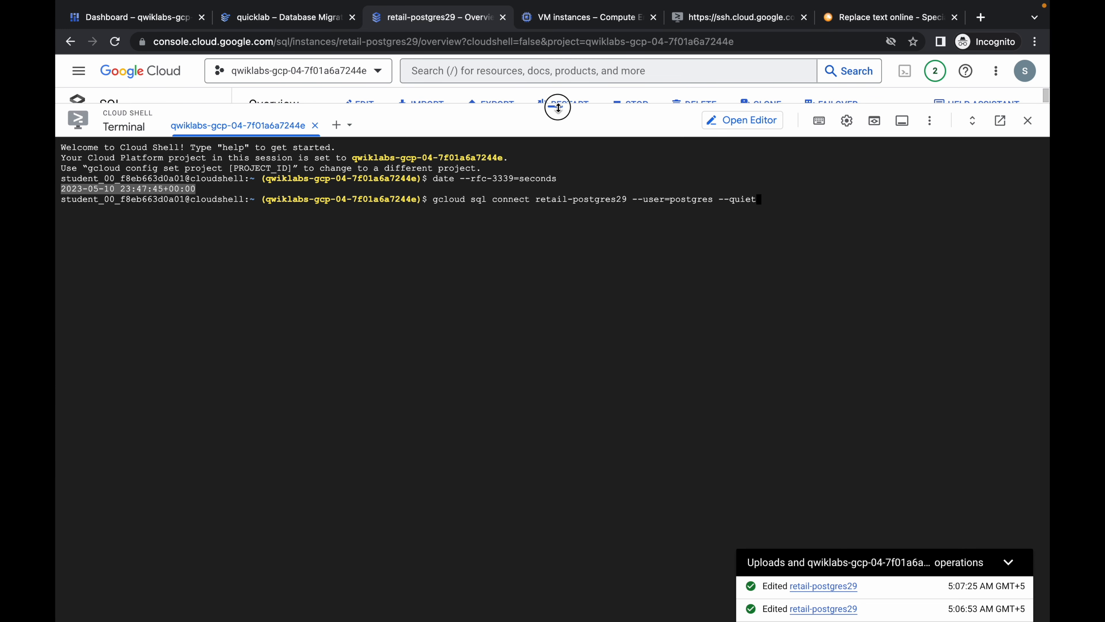
pyautogui.moveTo(556, 106); pyautogui.dragTo(557, 65)
pyautogui.click(763, 266)
pyautogui.press('Return')
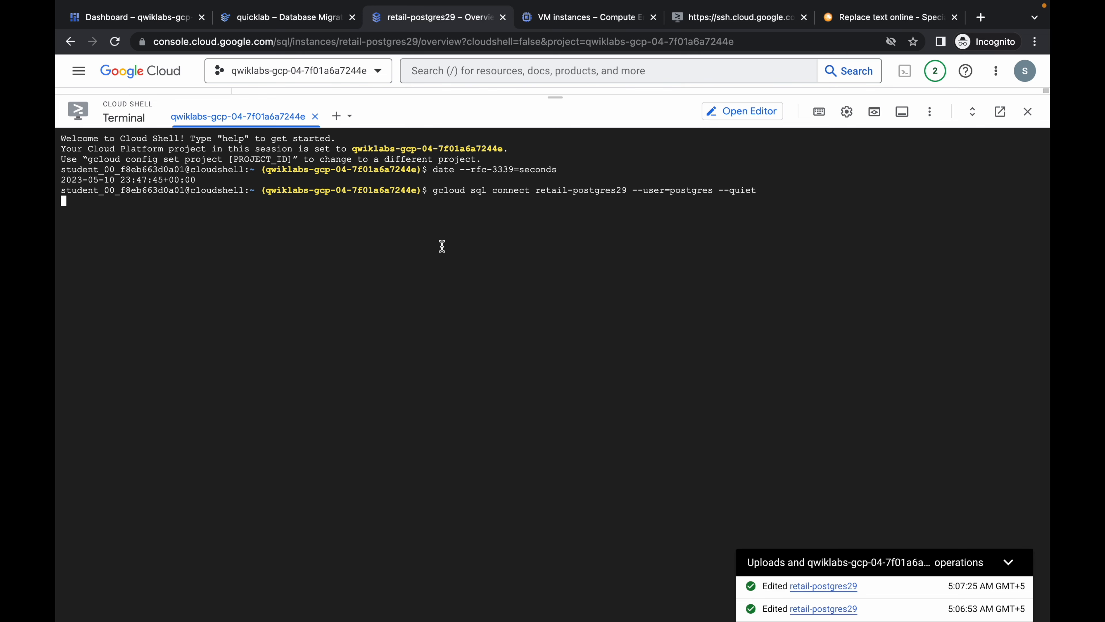
# - Copy the postgres user's password from the Task 4 notes and submit it at the terminal's password prompt
pyautogui.hotkey('ctrl', 'Left')
pyautogui.scroll(-3, 372, 375)
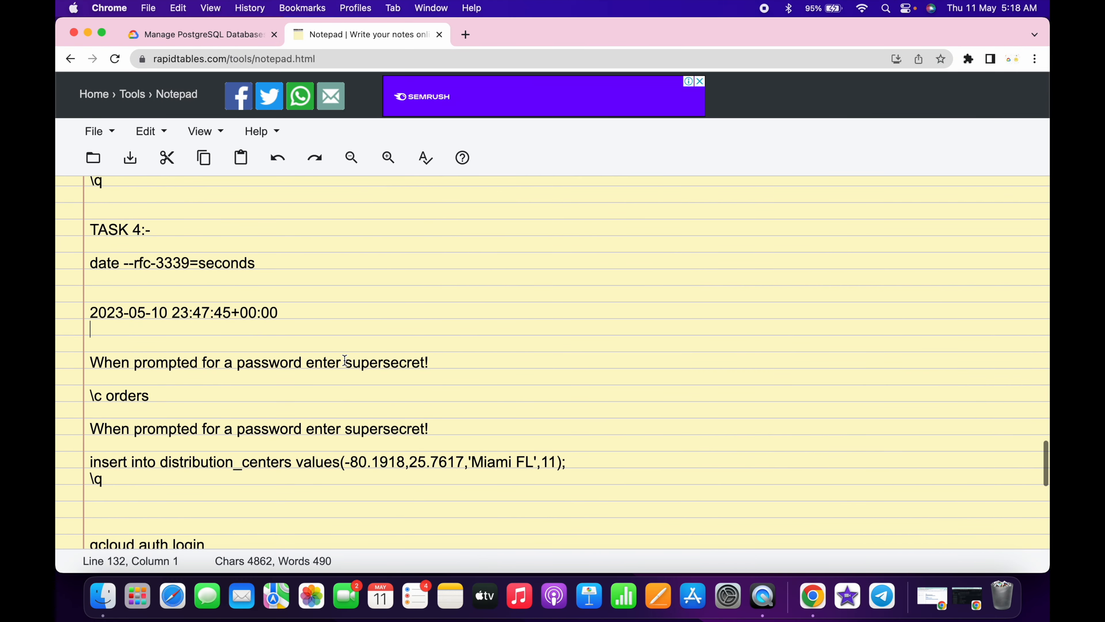
pyautogui.moveTo(344, 361); pyautogui.dragTo(437, 366)
pyautogui.press('super+c')
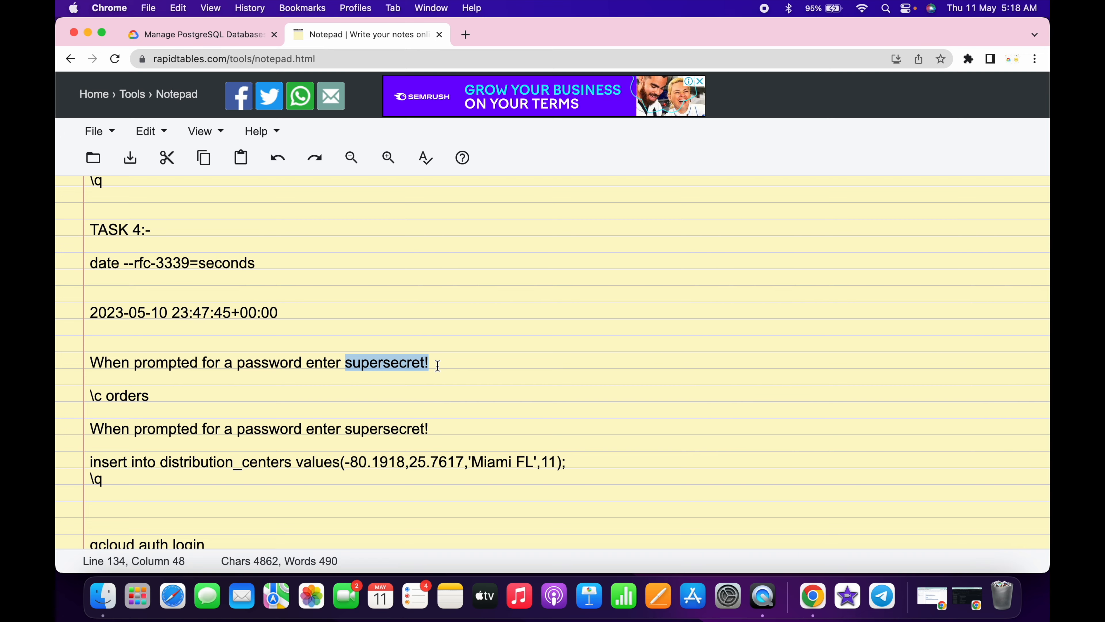
pyautogui.hotkey('ctrl', 'Right')
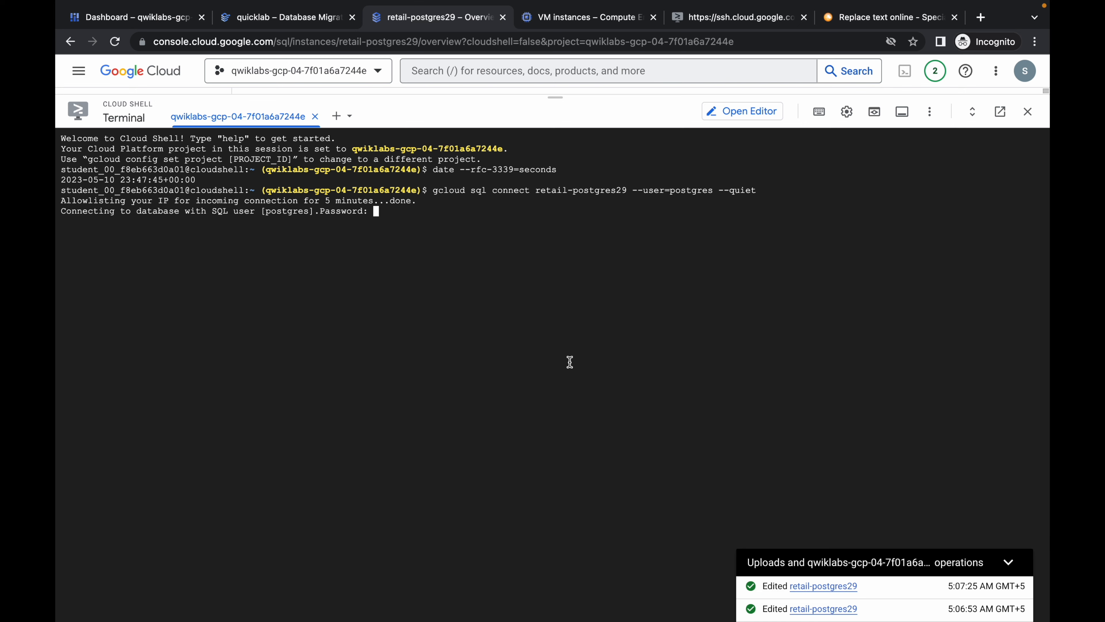
pyautogui.press('Return')
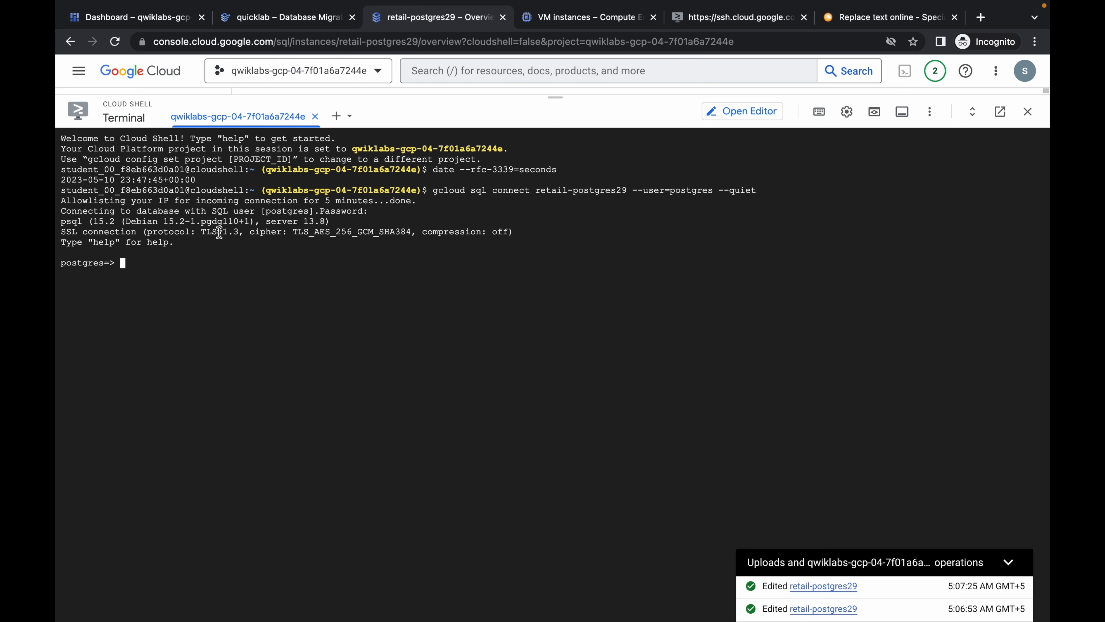
# - Copy \c orders from the Task 4 notes and run it at the postgres prompt to switch databases
pyautogui.hotkey('ctrl', 'Left')
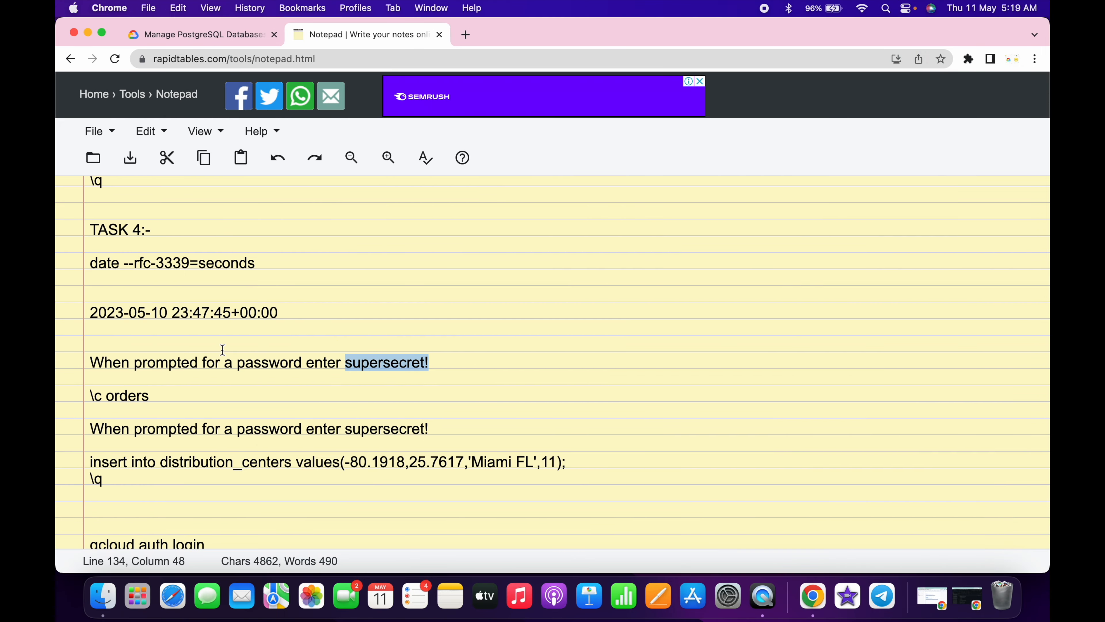
pyautogui.moveTo(94, 401); pyautogui.dragTo(180, 390)
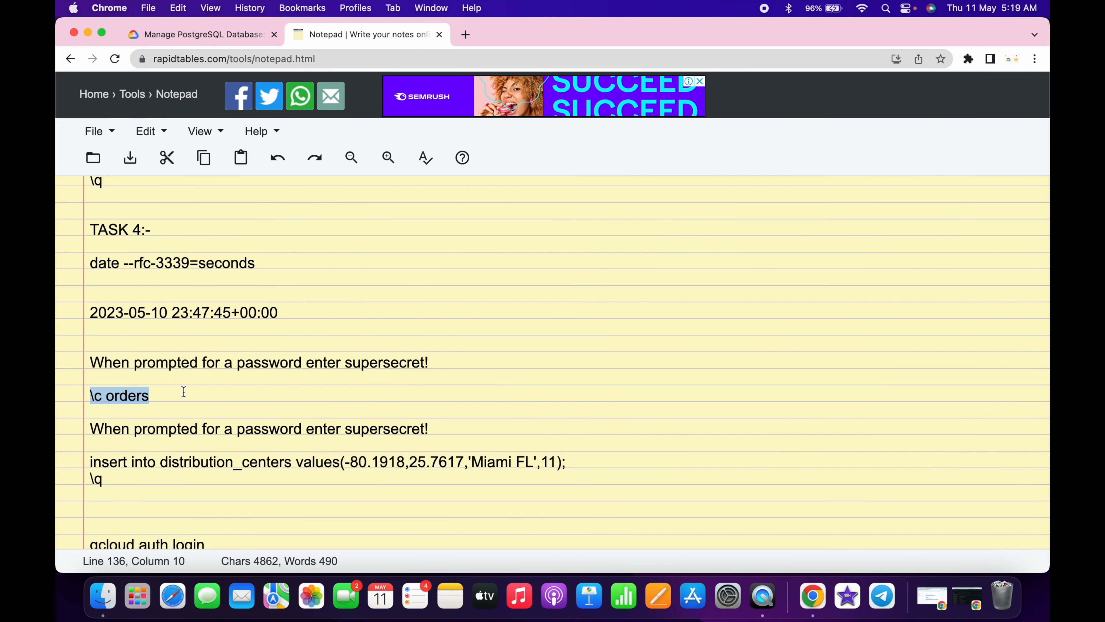
pyautogui.press('super+c')
pyautogui.hotkey('ctrl', 'Right')
pyautogui.press('super+v')
pyautogui.press('Return')
# - Supply the database password from the second reminder in the notes to complete the connection to the orders database
pyautogui.hotkey('ctrl', 'Left')
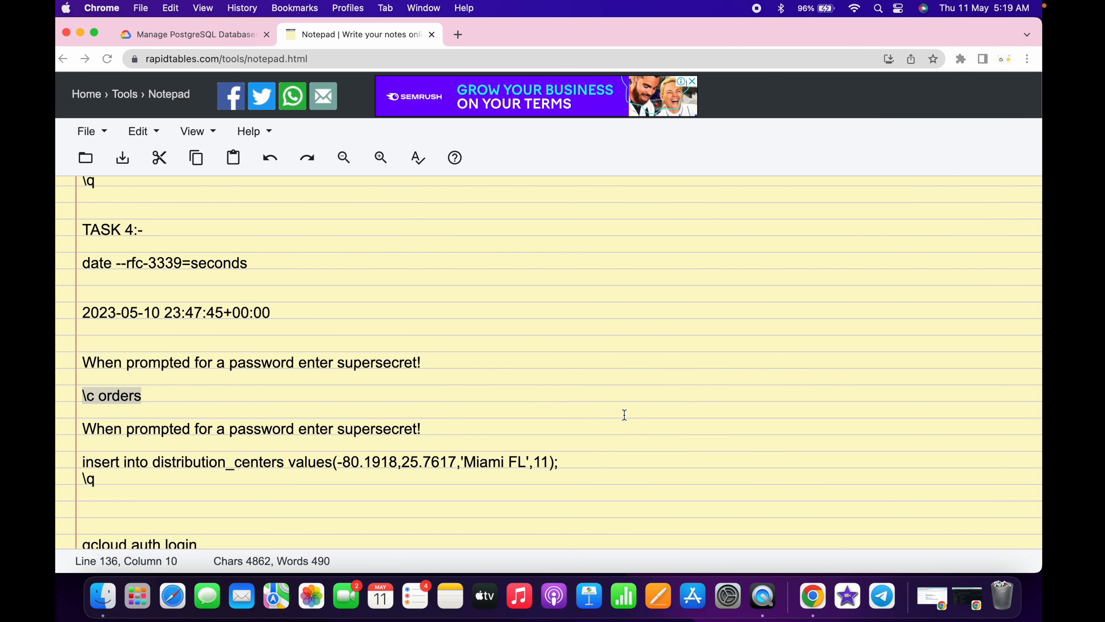
pyautogui.click(345, 430)
pyautogui.moveTo(345, 430); pyautogui.dragTo(444, 430)
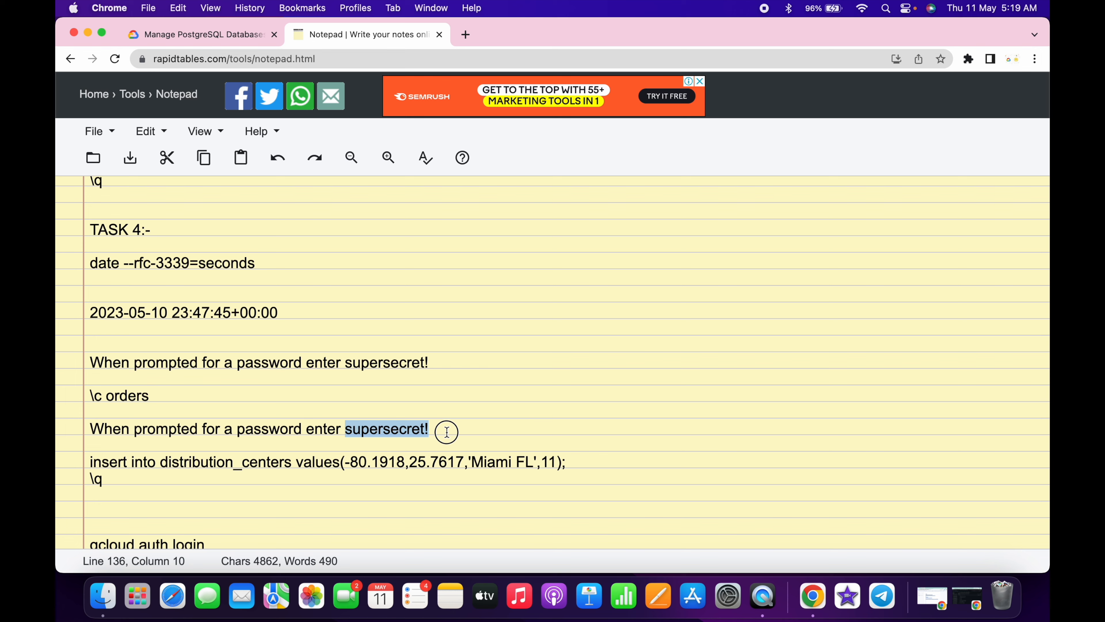
pyautogui.hotkey('ctrl', 'Right')
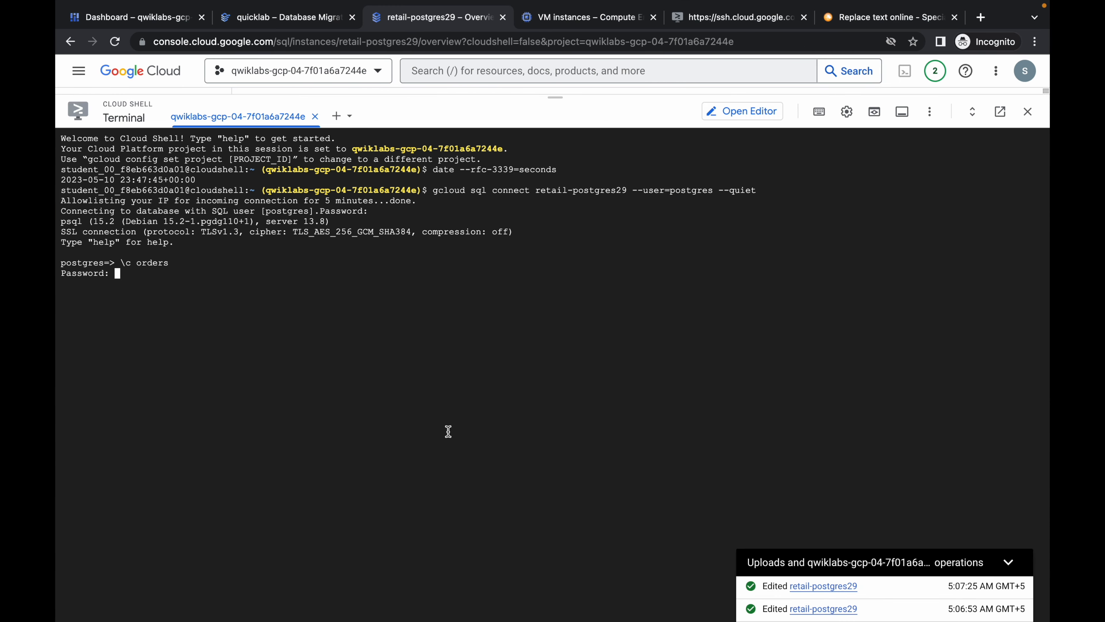
pyautogui.press('Return')
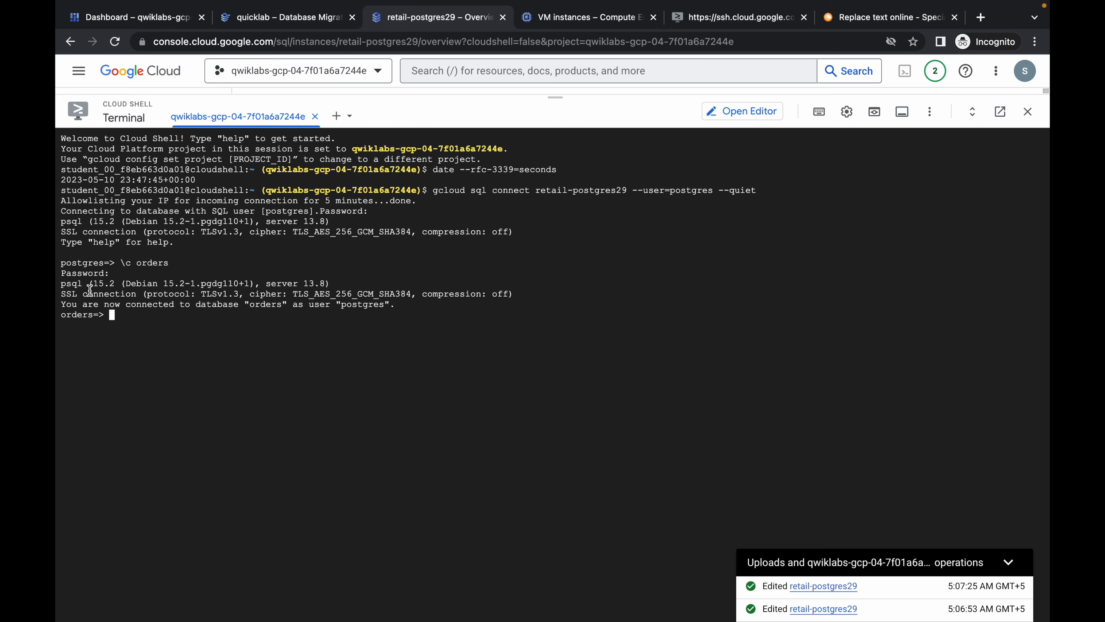
# - Insert the Miami FL row (-80.1918, 25.7617, 11) into distribution_centers using the notes' SQL command, including \q to quit psql
pyautogui.hotkey('ctrl', 'Left')
pyautogui.scroll(-3, 268, 348)
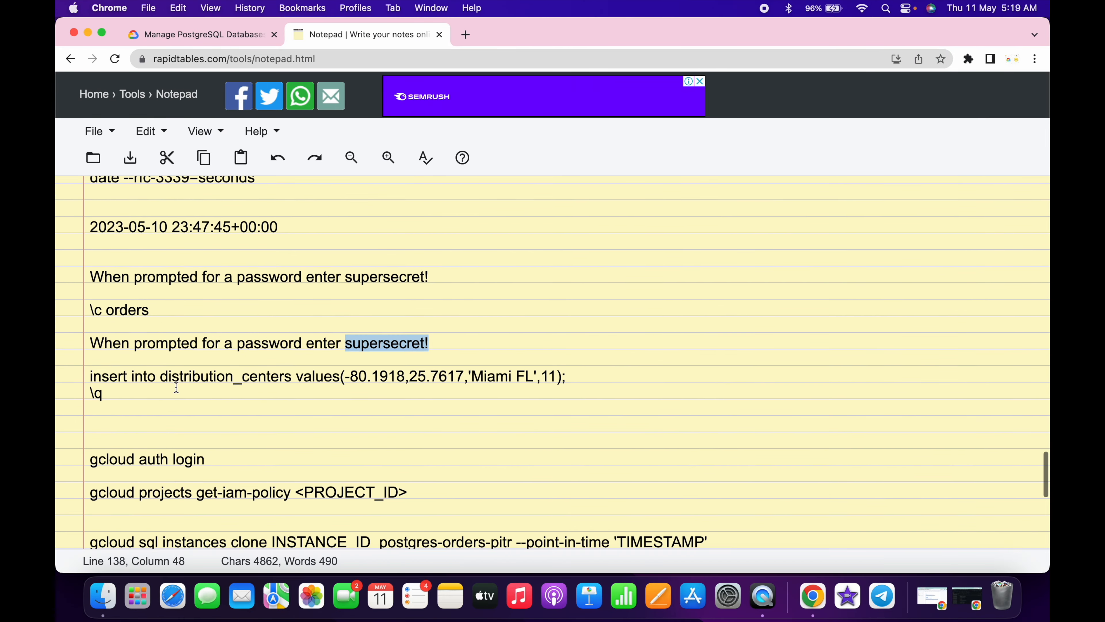
pyautogui.moveTo(90, 375); pyautogui.dragTo(128, 409)
pyautogui.press('super+c')
pyautogui.hotkey('ctrl', 'Right')
pyautogui.press('super+v')
pyautogui.press('Return')
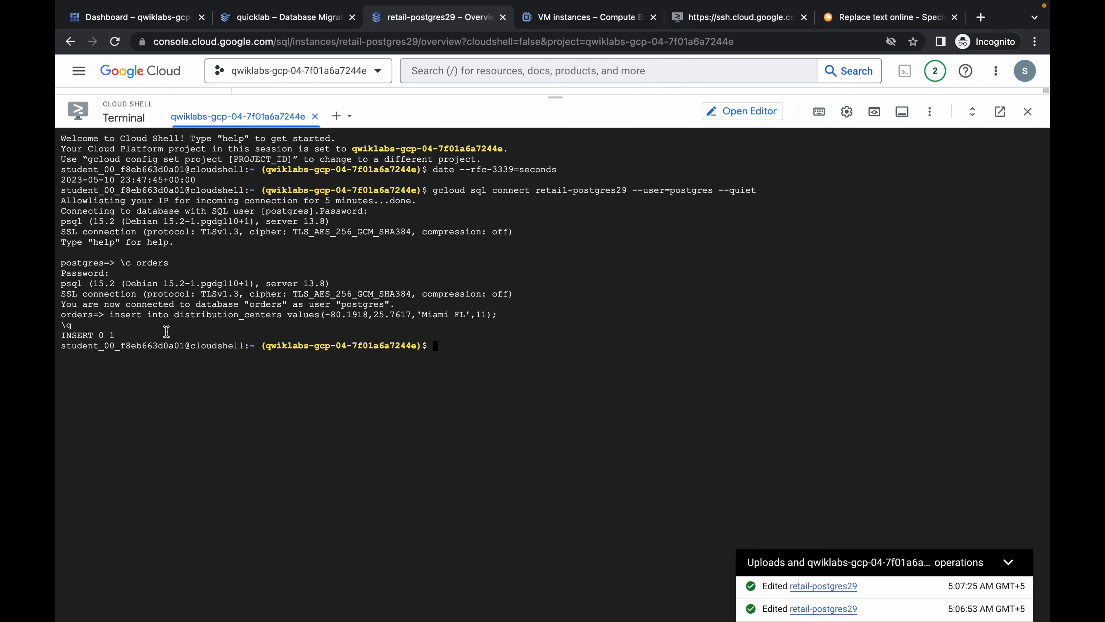
# - Run gcloud auth login from the notes in Cloud Shell and answer Y to continue
pyautogui.hotkey('ctrl', 'Left')
pyautogui.scroll(-1, 333, 404)
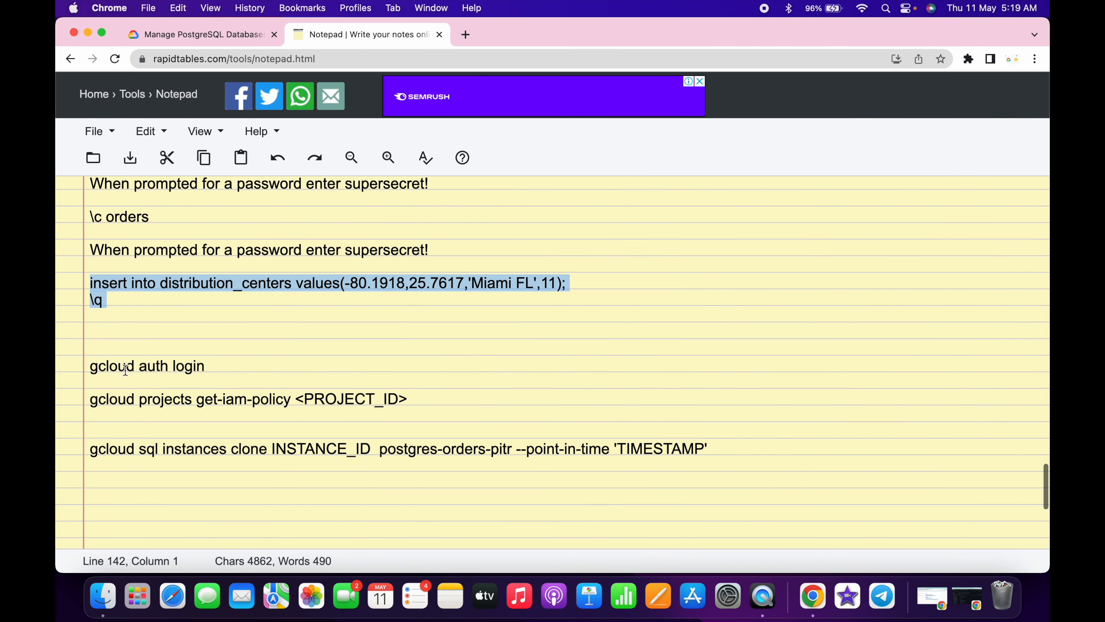
pyautogui.moveTo(90, 366); pyautogui.dragTo(233, 368)
pyautogui.press('super+c')
pyautogui.hotkey('ctrl', 'Right')
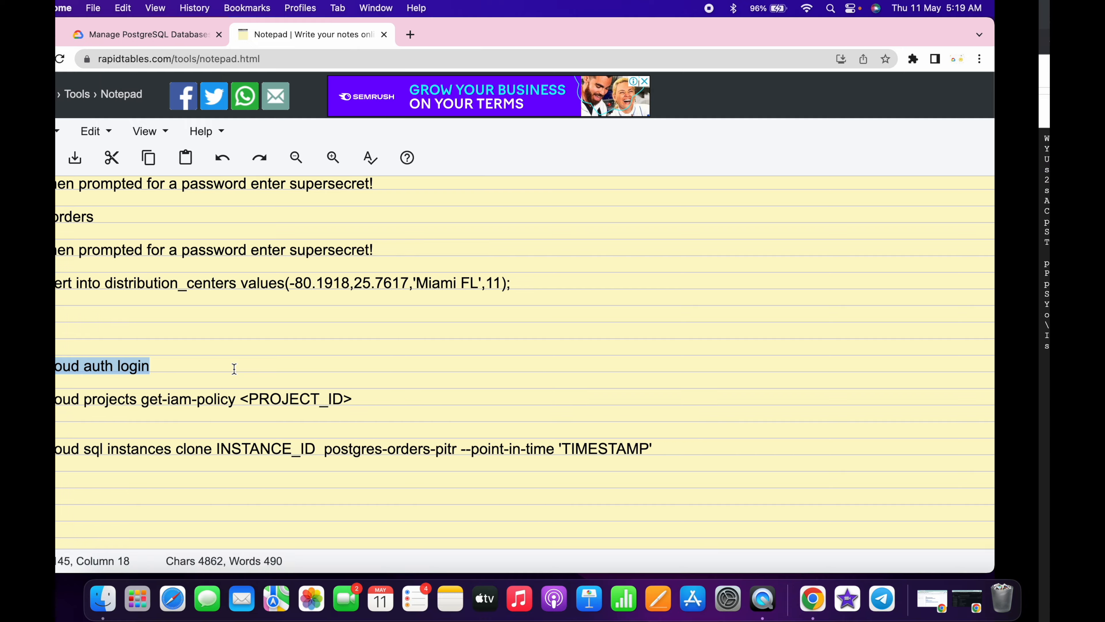
pyautogui.press('super+v')
pyautogui.press('Return')
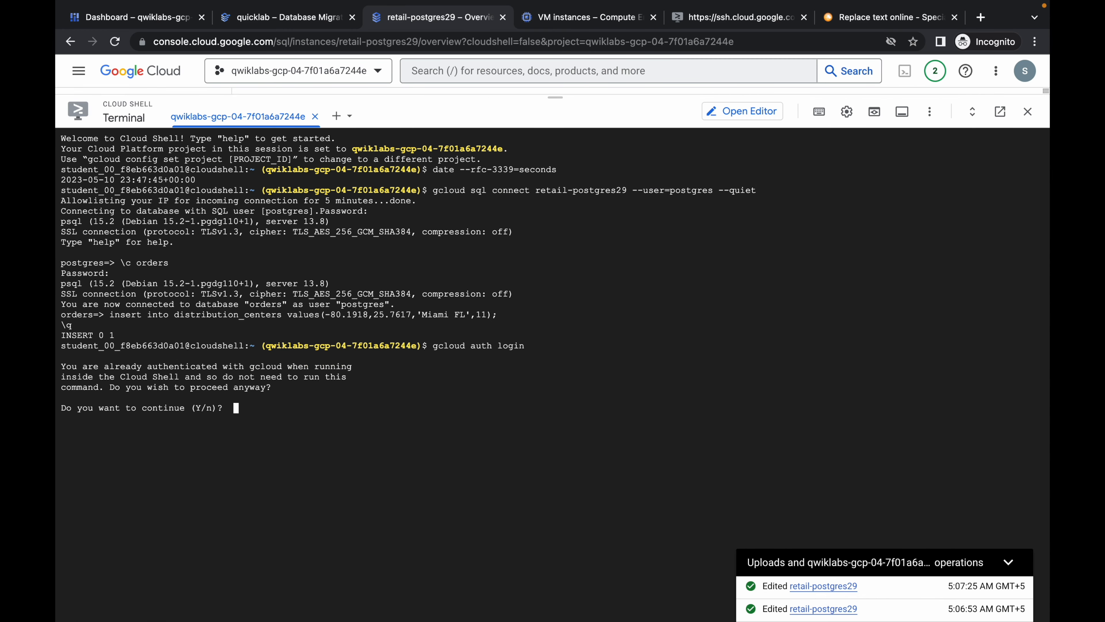
pyautogui.write('Y')
pyautogui.press('Return')
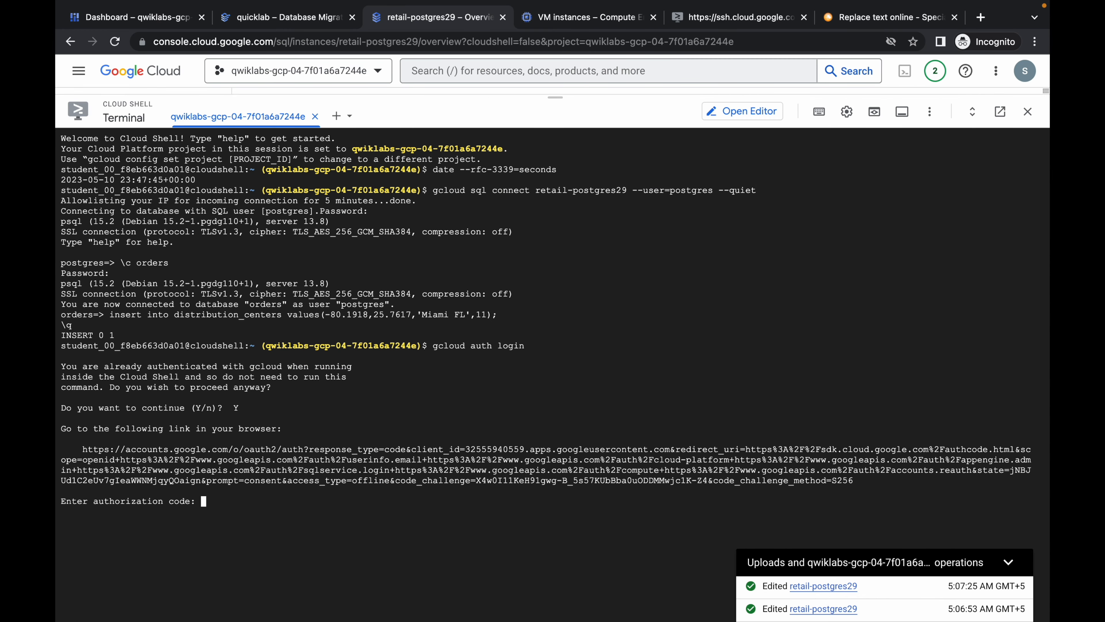
# - Open the terminal's authorization link, choose the student account, and allow Google Cloud SDK access
pyautogui.click(384, 473)
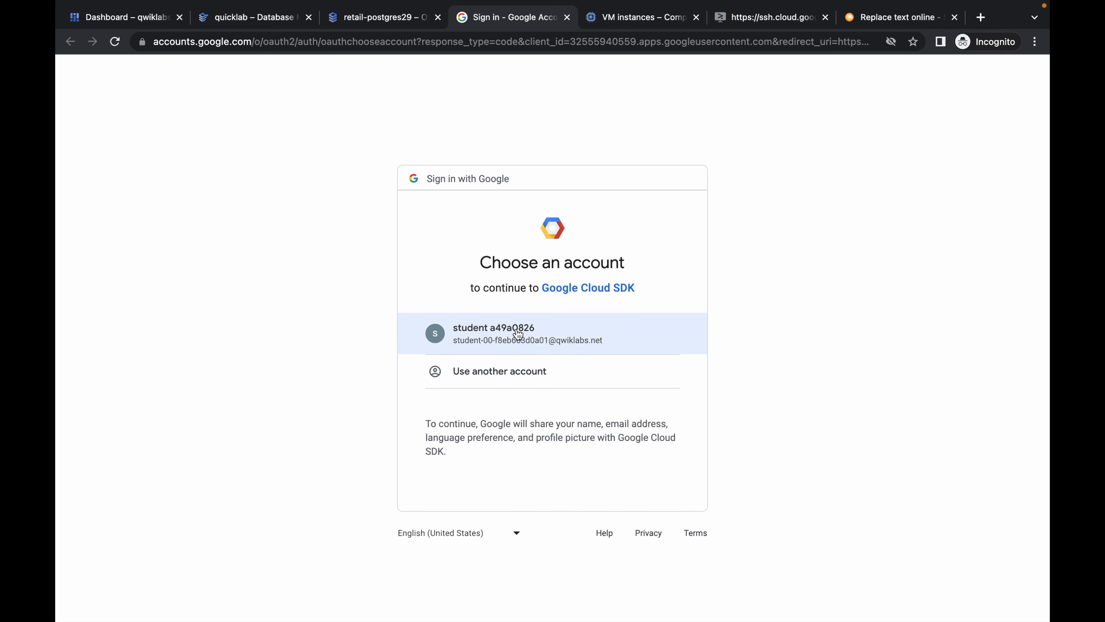
pyautogui.click(516, 329)
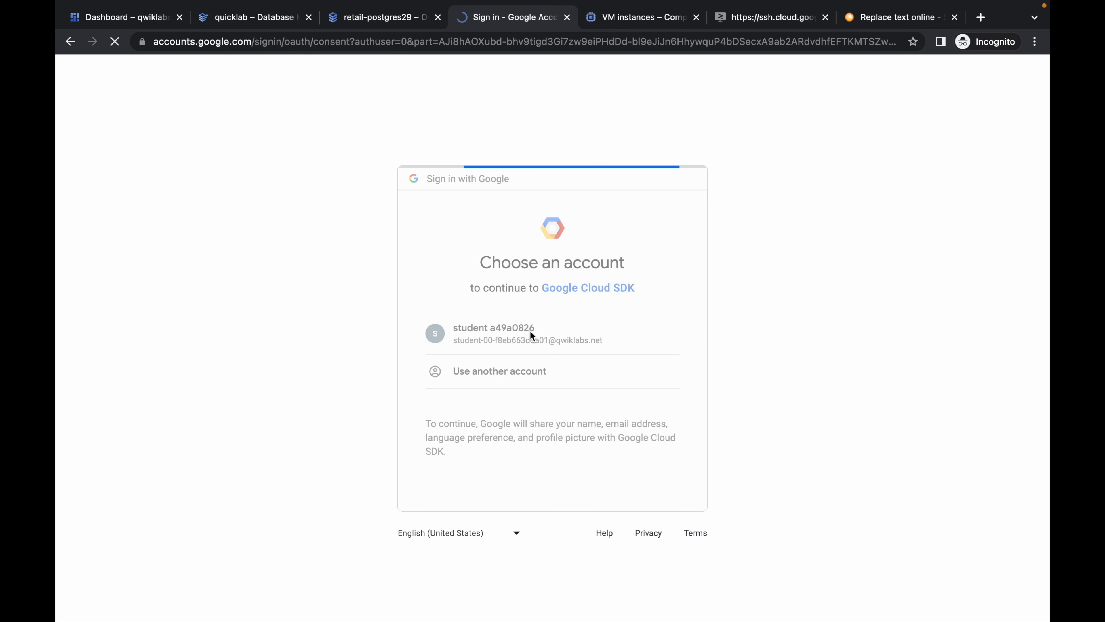
pyautogui.scroll(-3, 539, 370)
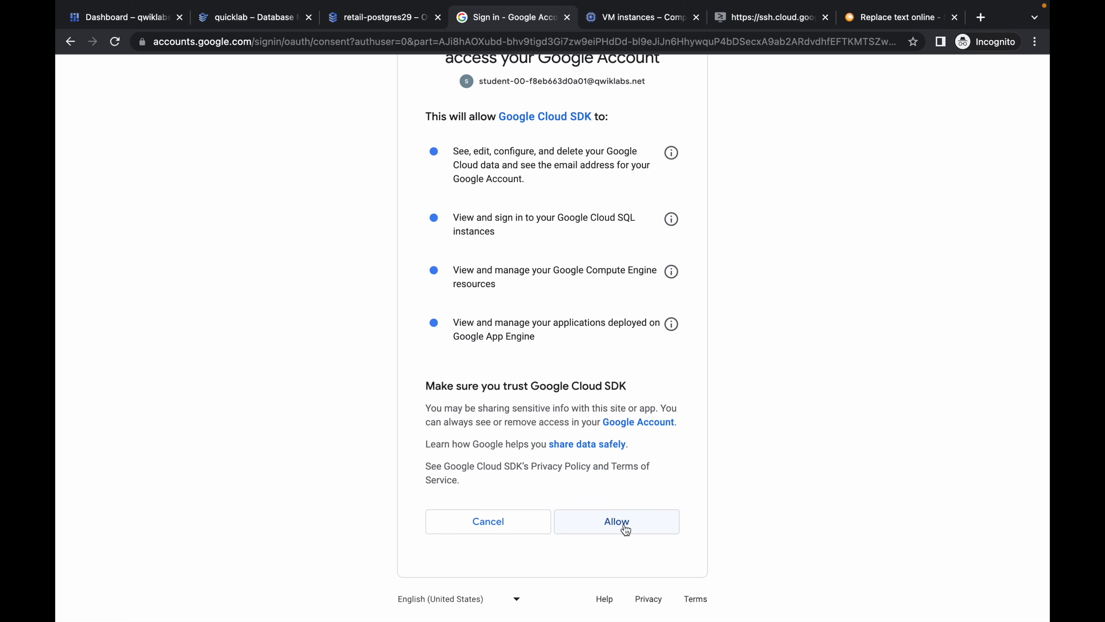
pyautogui.click(624, 523)
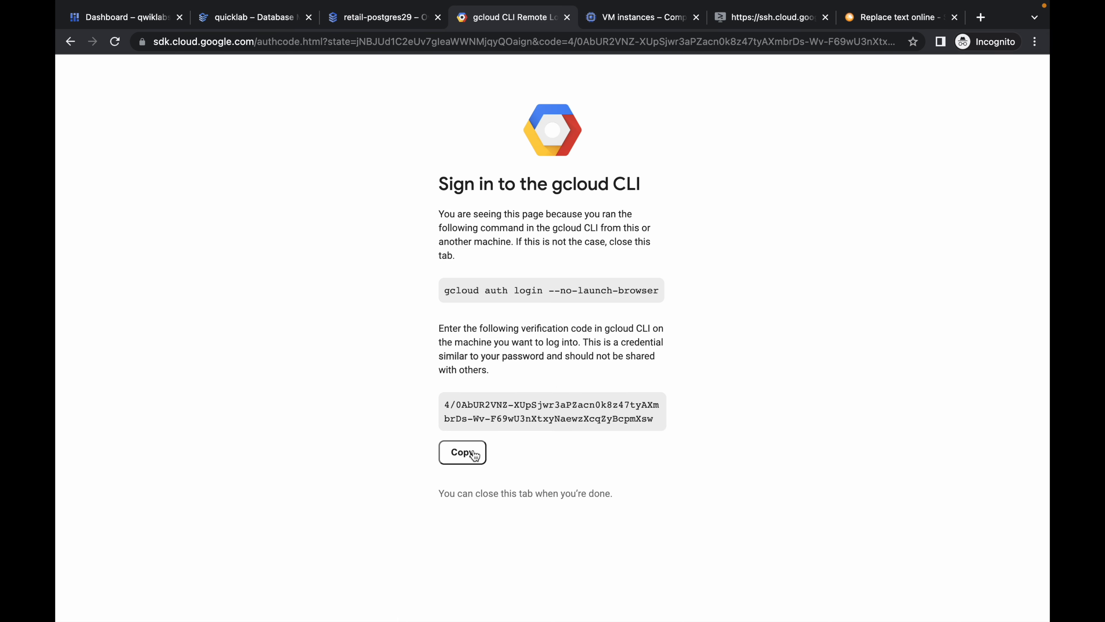
# - Copy the gcloud CLI verification code, submit it at the terminal's authorization code prompt, and collapse the operations notification
pyautogui.click(466, 452)
pyautogui.click(370, 23)
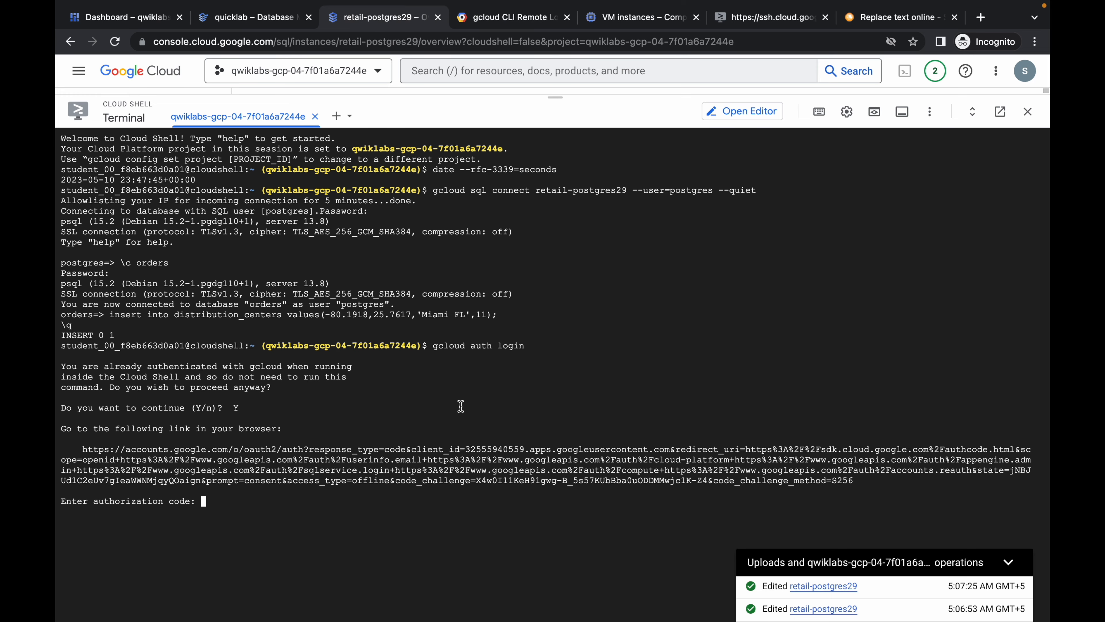
pyautogui.press('super+v')
pyautogui.press('Return')
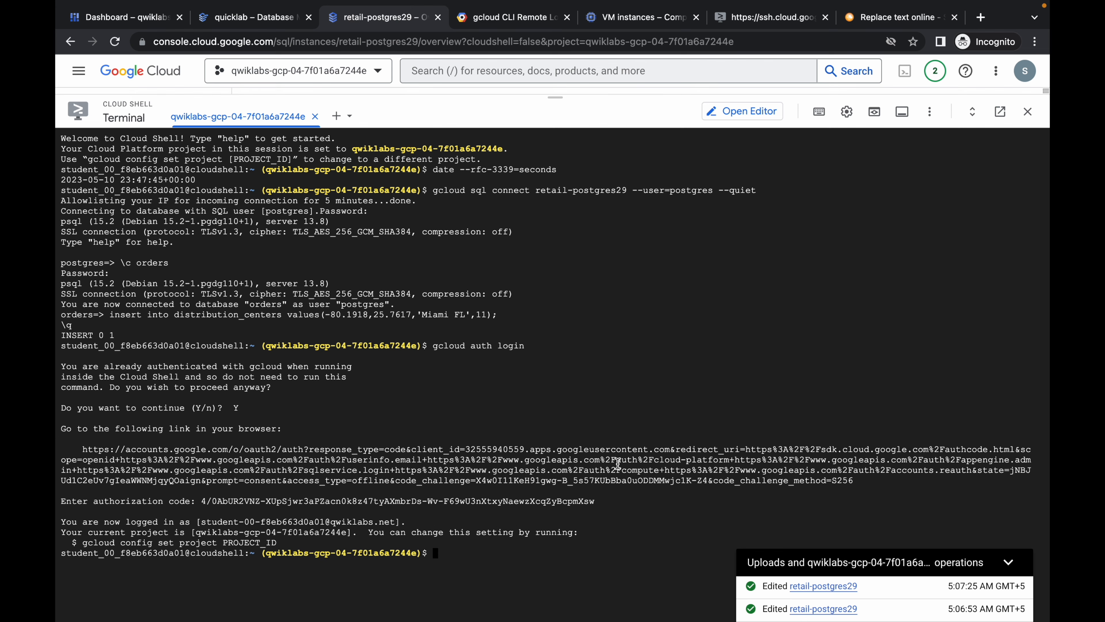
pyautogui.click(1008, 562)
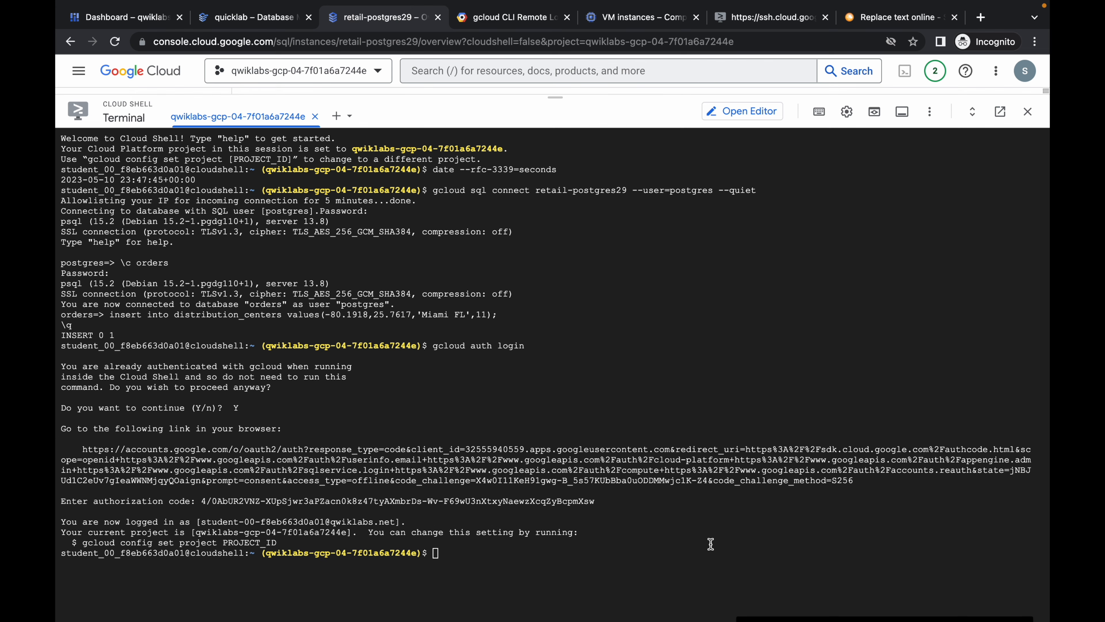
# - Replace the <PROJECT_ID> placeholder in the notes' get-iam-policy command with the lab's project ID, qwiklabs-gcp-04-7f01a6a7244e
pyautogui.hotkey('ctrl', 'Left')
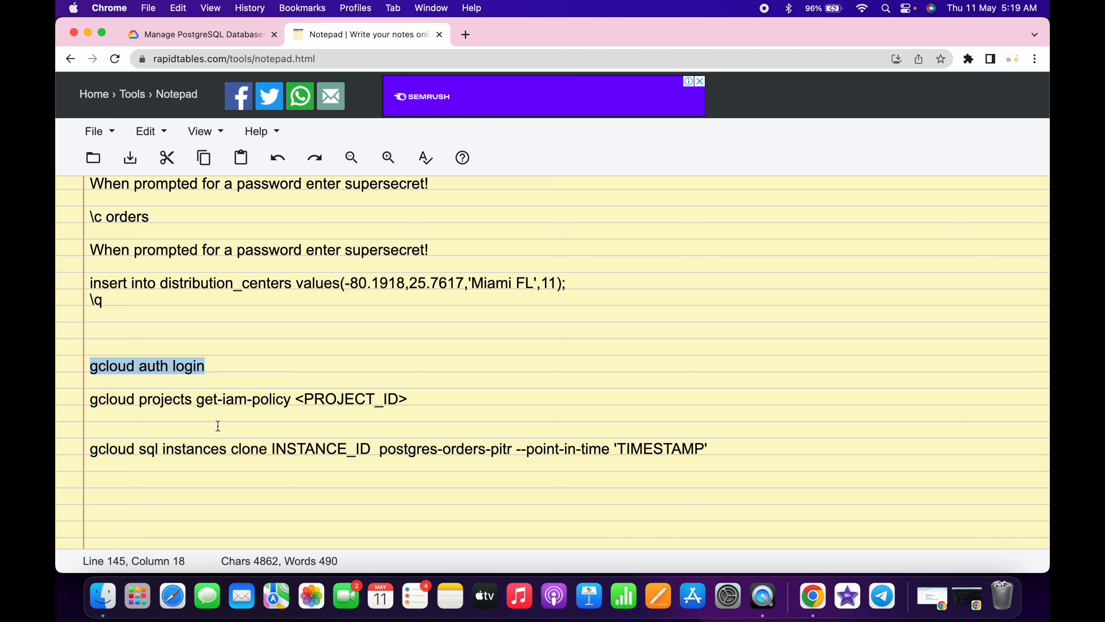
pyautogui.click(200, 35)
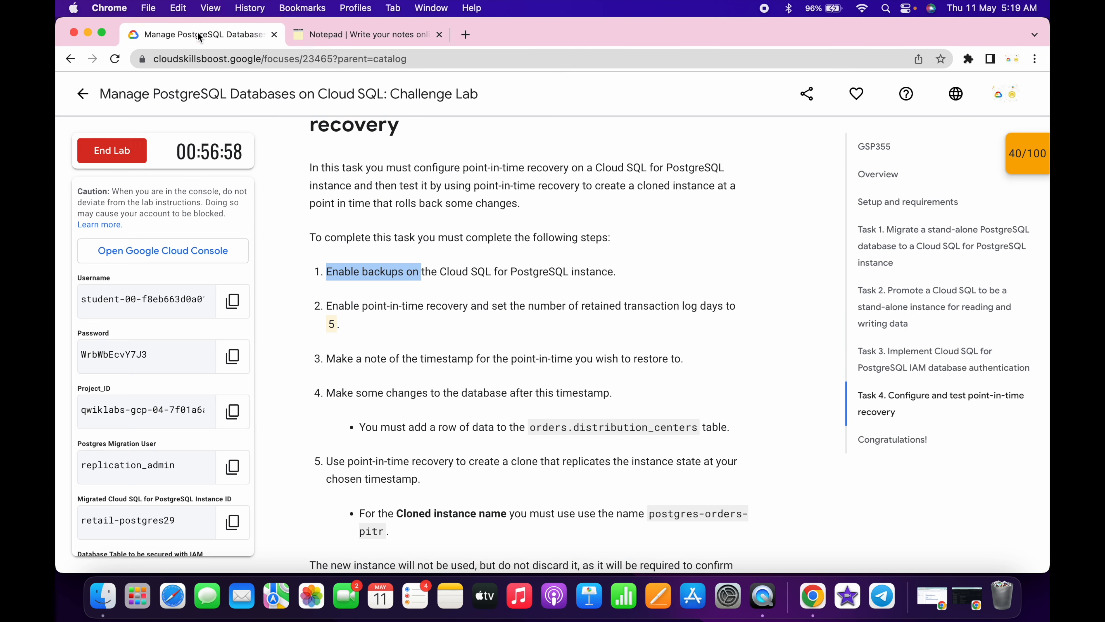
pyautogui.click(232, 410)
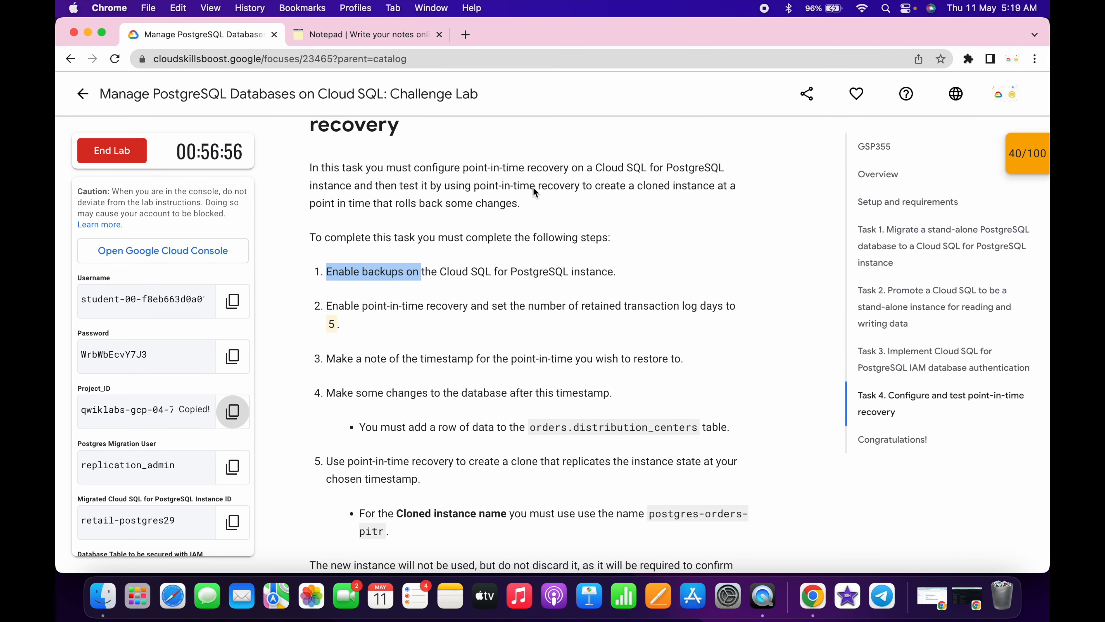
pyautogui.click(371, 34)
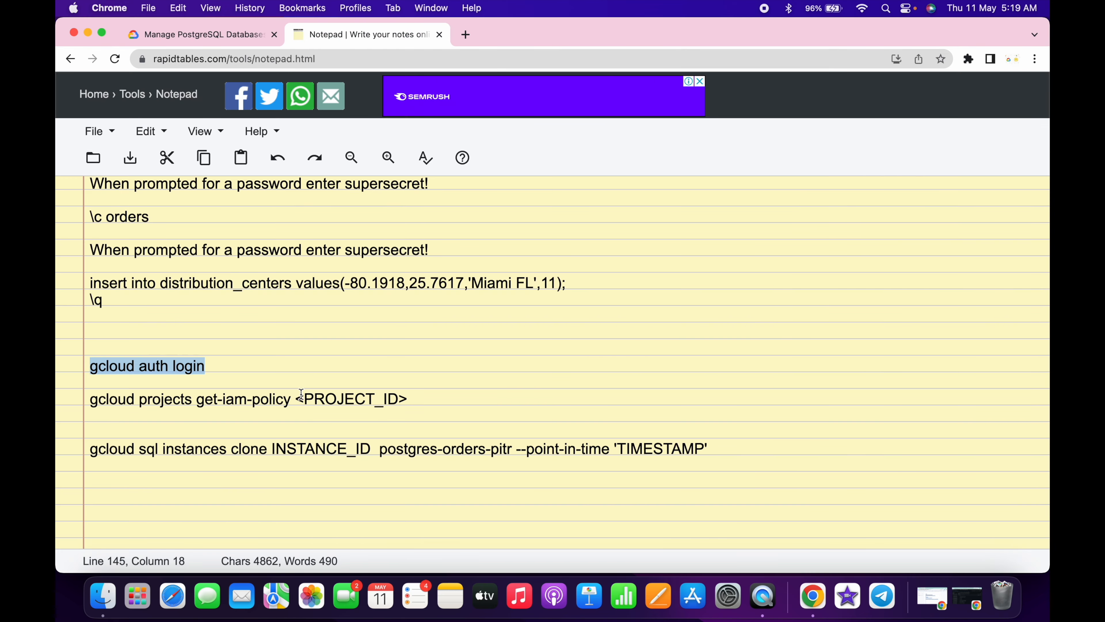
pyautogui.moveTo(295, 398); pyautogui.dragTo(409, 396)
pyautogui.press('super+v')
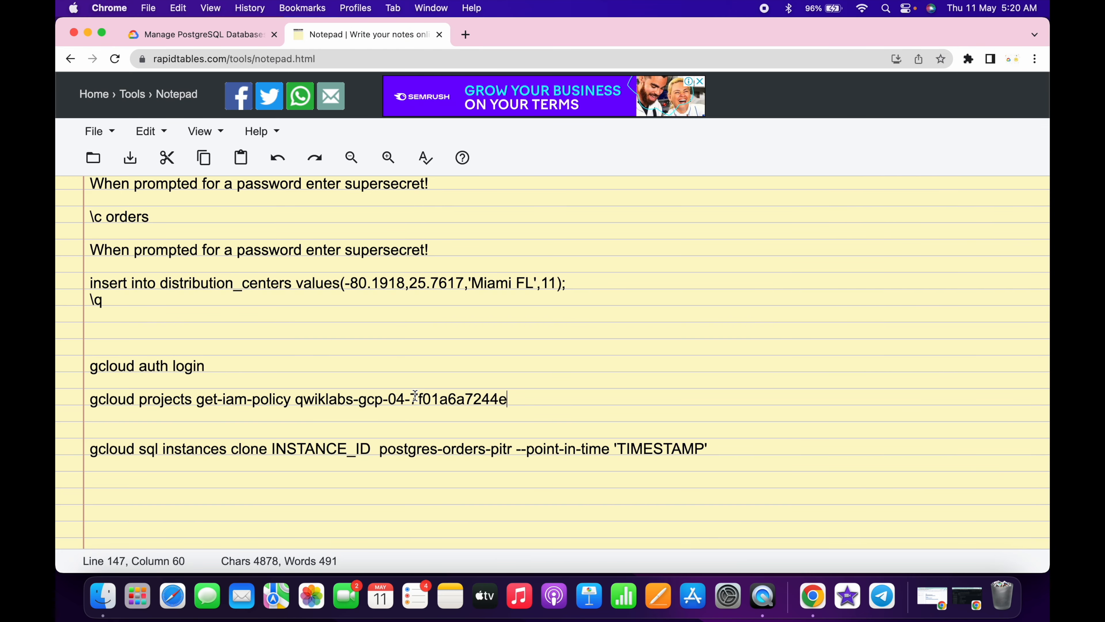
# - Copy the completed gcloud projects get-iam-policy command from the notes and run it in Cloud Shell
pyautogui.moveTo(85, 397); pyautogui.dragTo(513, 396)
pyautogui.press('super+c')
pyautogui.hotkey('ctrl', 'Right')
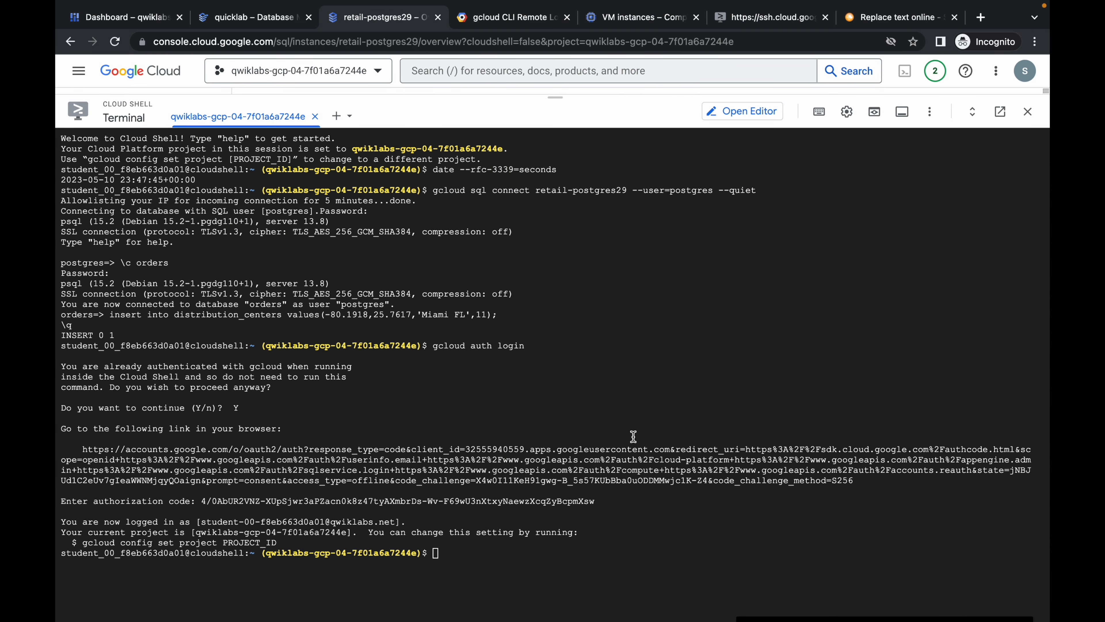
pyautogui.press('super+v')
pyautogui.press('Return')
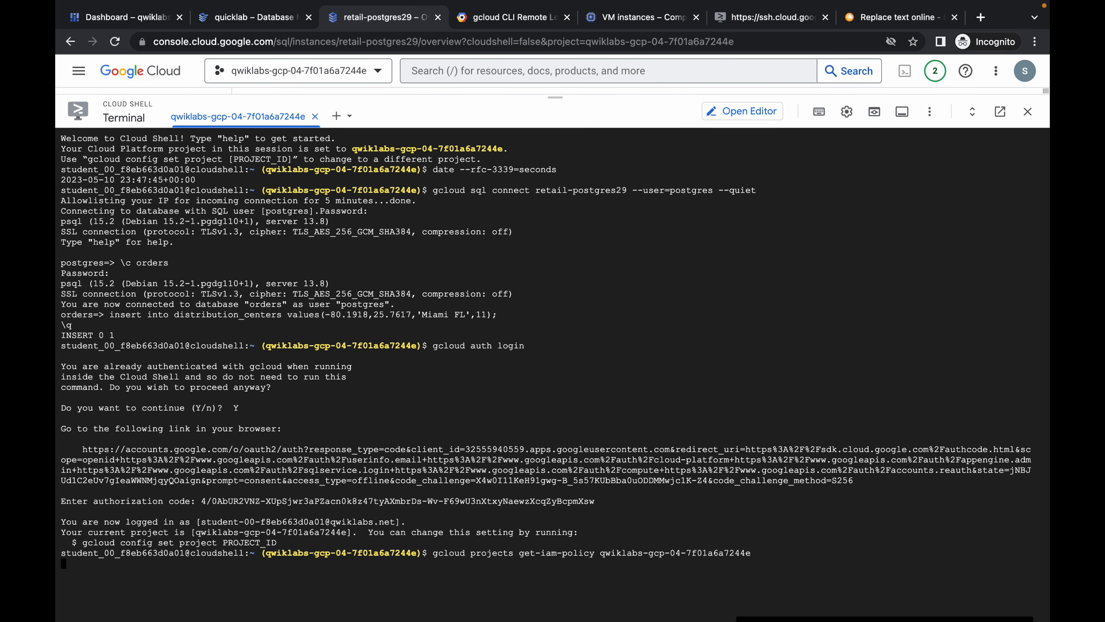
# - Copy the migrated Cloud SQL instance ID from the lab page and replace INSTANCE_ID in the notes' clone command with retail-postgres29
pyautogui.hotkey('ctrl', 'Left')
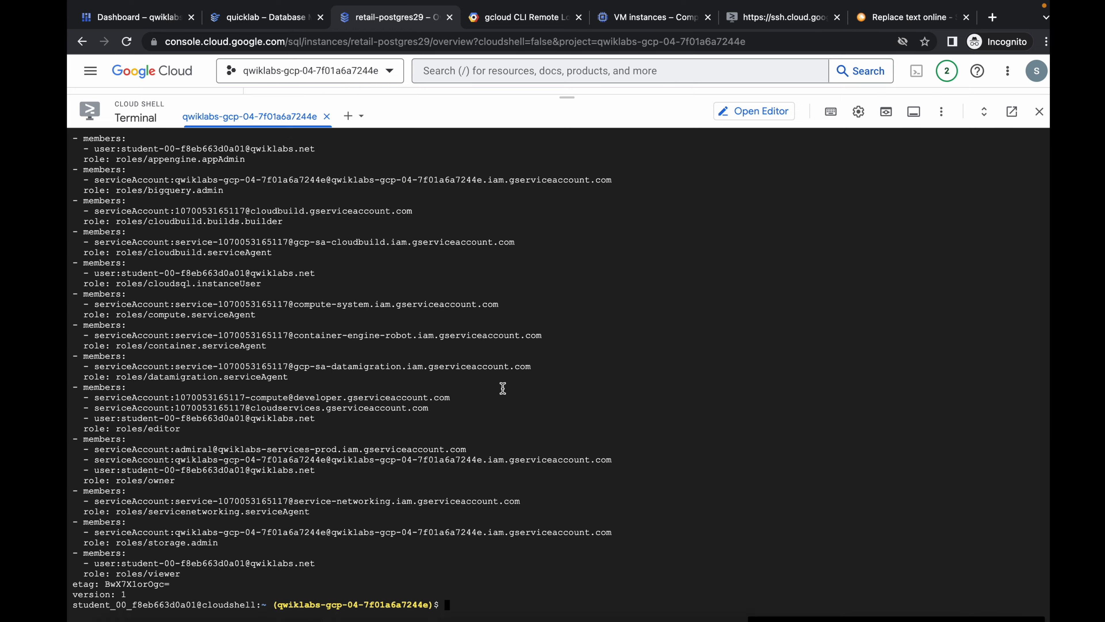
pyautogui.scroll(-1, 469, 420)
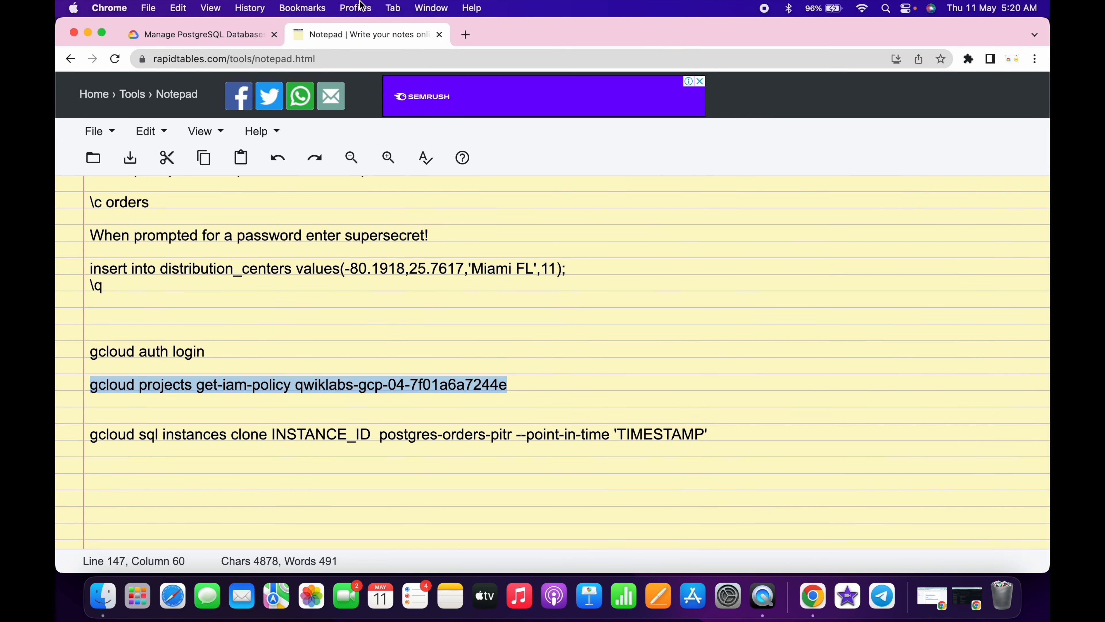
pyautogui.click(221, 38)
pyautogui.scroll(-2, 232, 409)
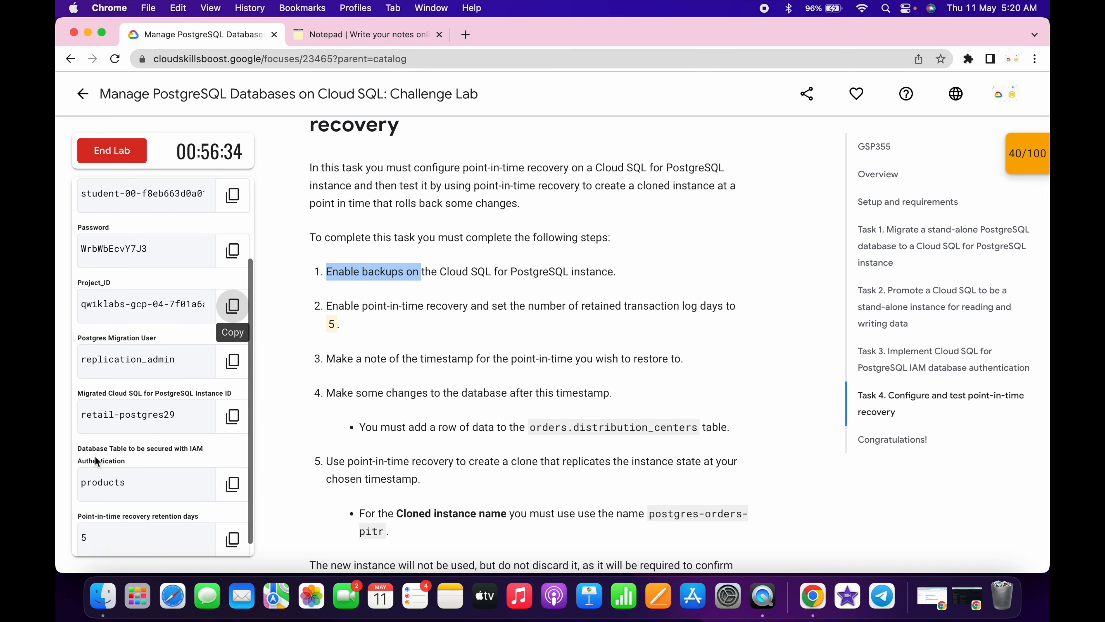
pyautogui.click(242, 414)
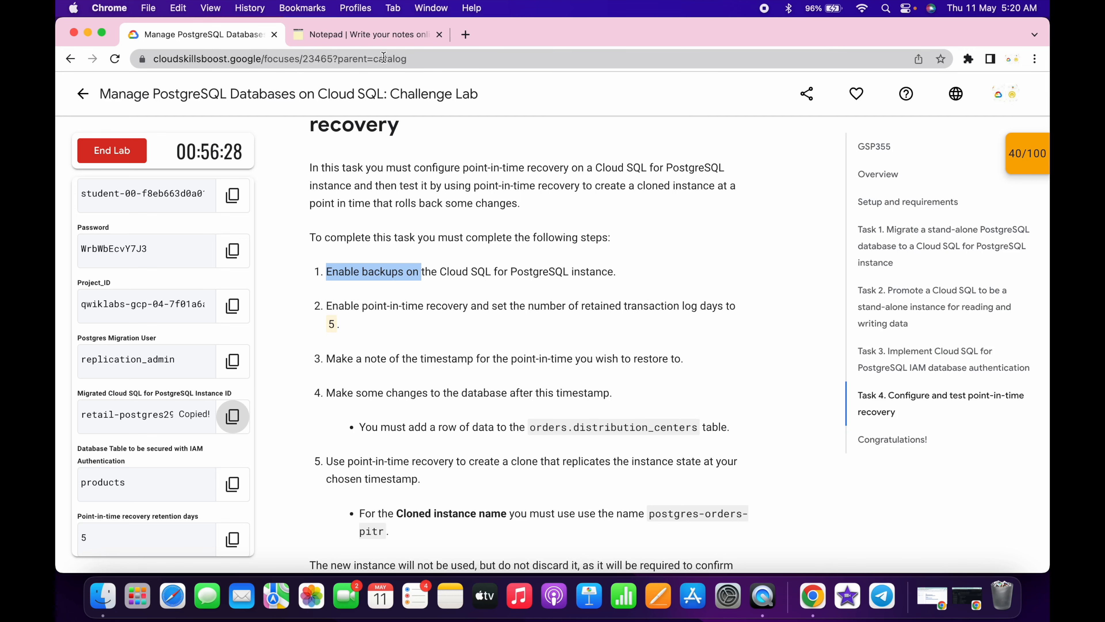
pyautogui.click(369, 35)
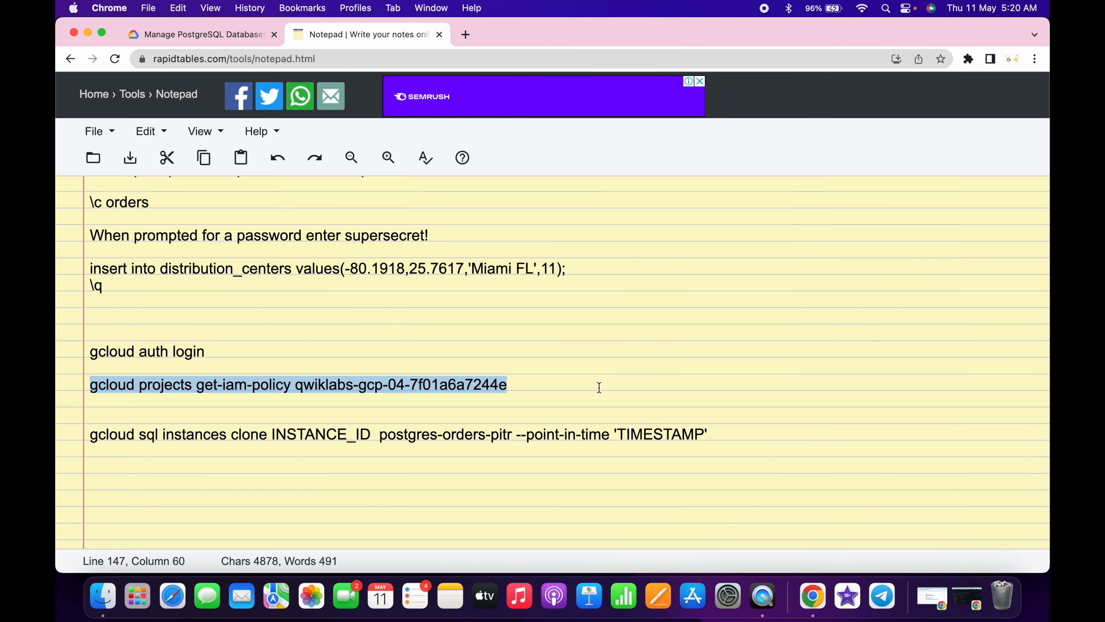
pyautogui.doubleClick(311, 433)
pyautogui.press('super+v')
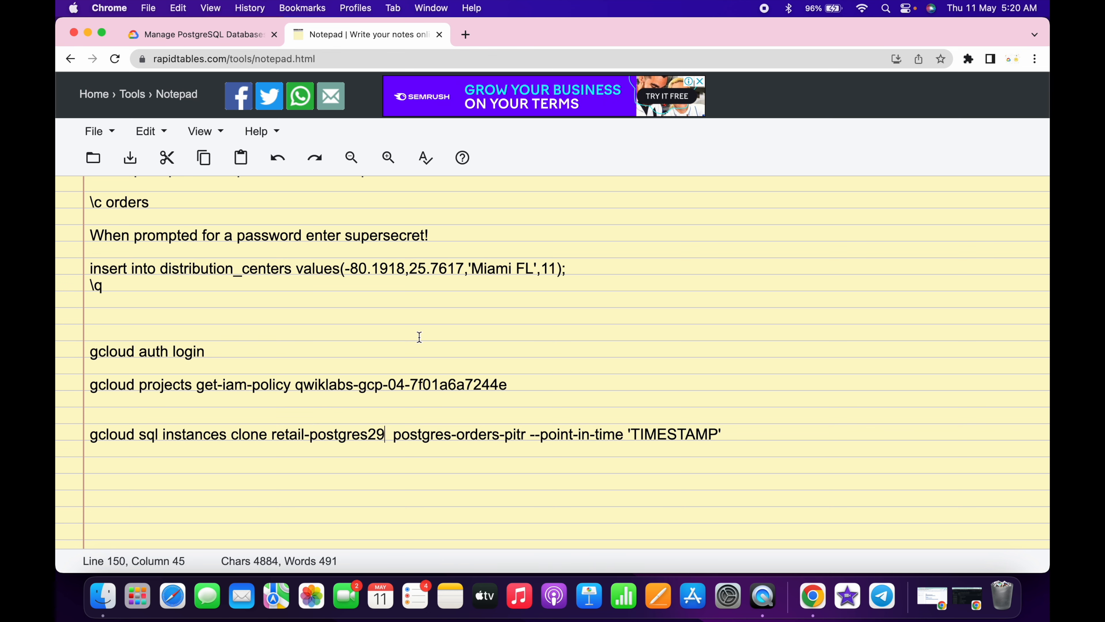
pyautogui.scroll(2, 419, 337)
pyautogui.scroll(2, 420, 337)
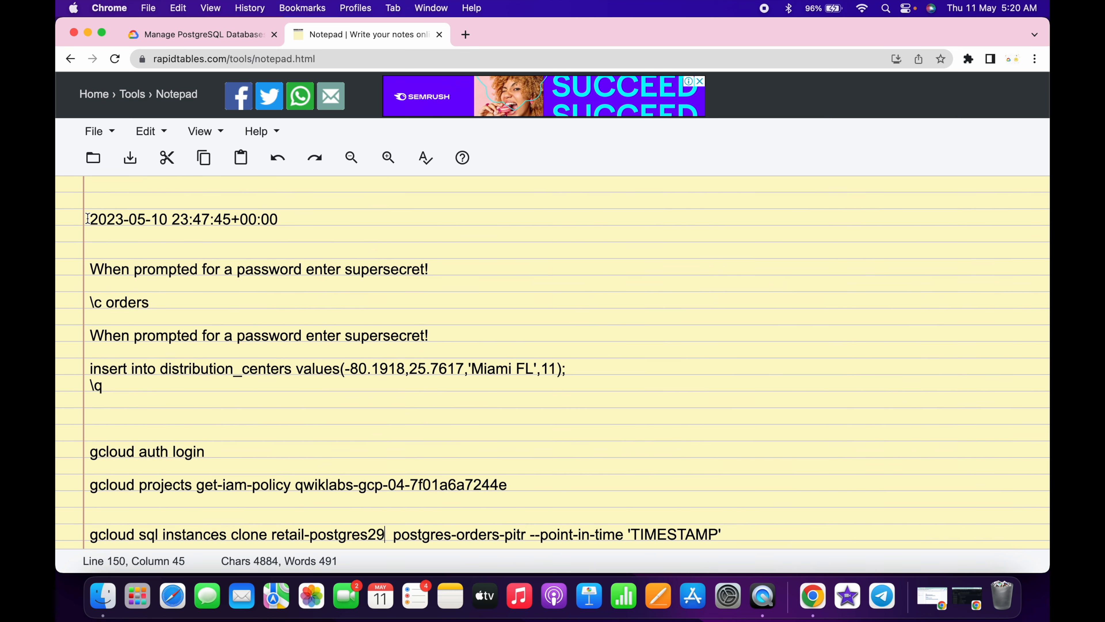
pyautogui.moveTo(86, 218); pyautogui.dragTo(285, 218)
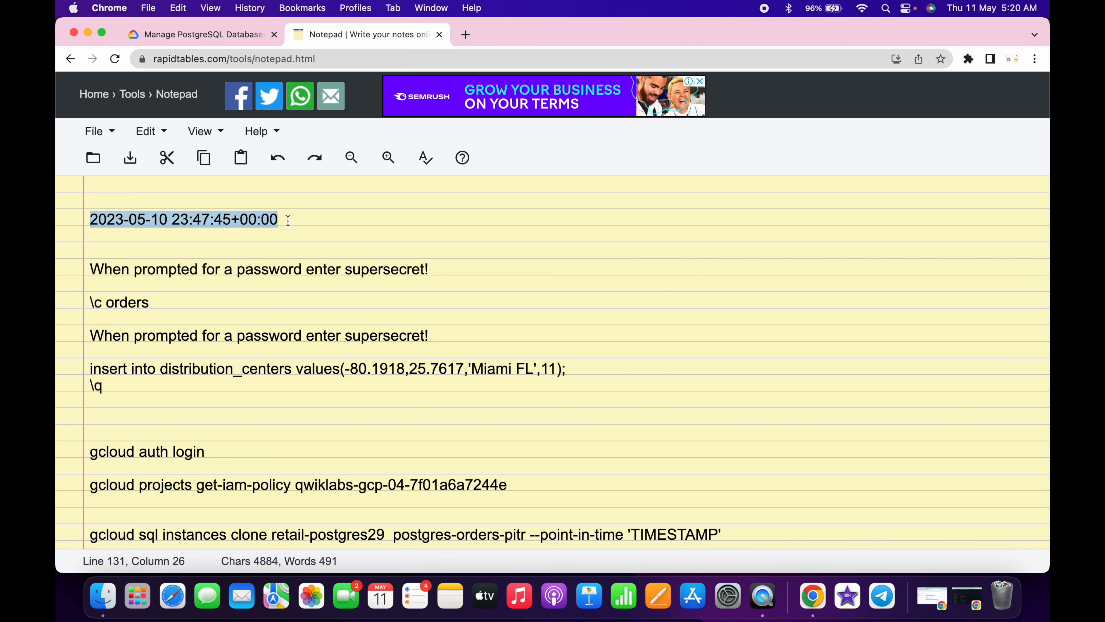
pyautogui.scroll(-4, 640, 476)
pyautogui.doubleClick(668, 434)
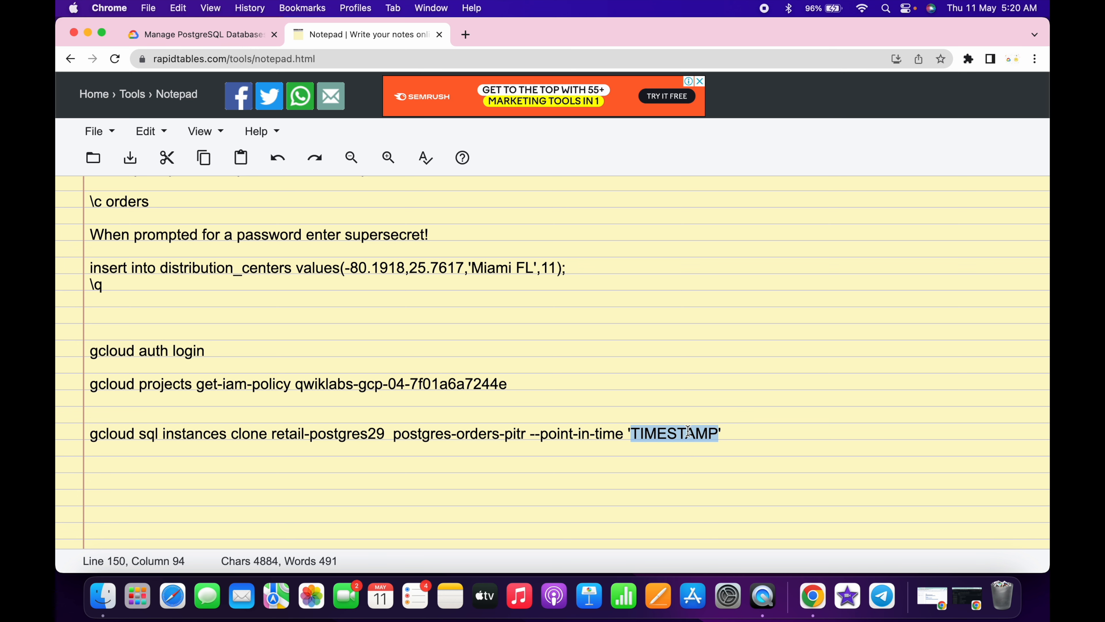
pyautogui.press('super+v')
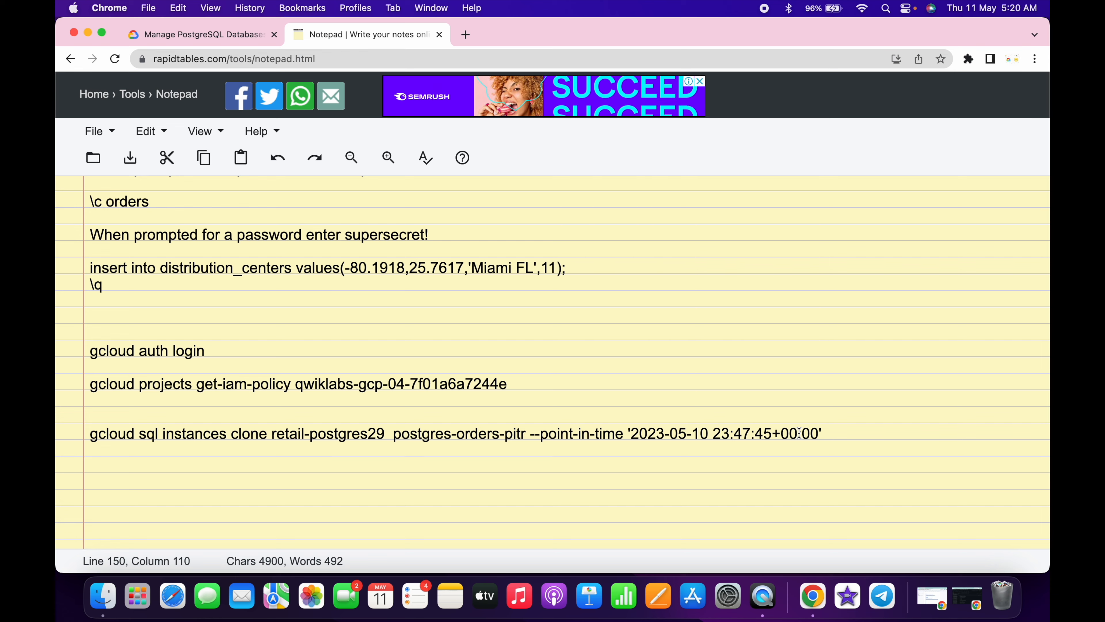
# - Copy the completed gcloud sql instances clone command for postgres-orders-pitr from the notes into the Cloud Shell prompt
pyautogui.moveTo(83, 433); pyautogui.dragTo(139, 464)
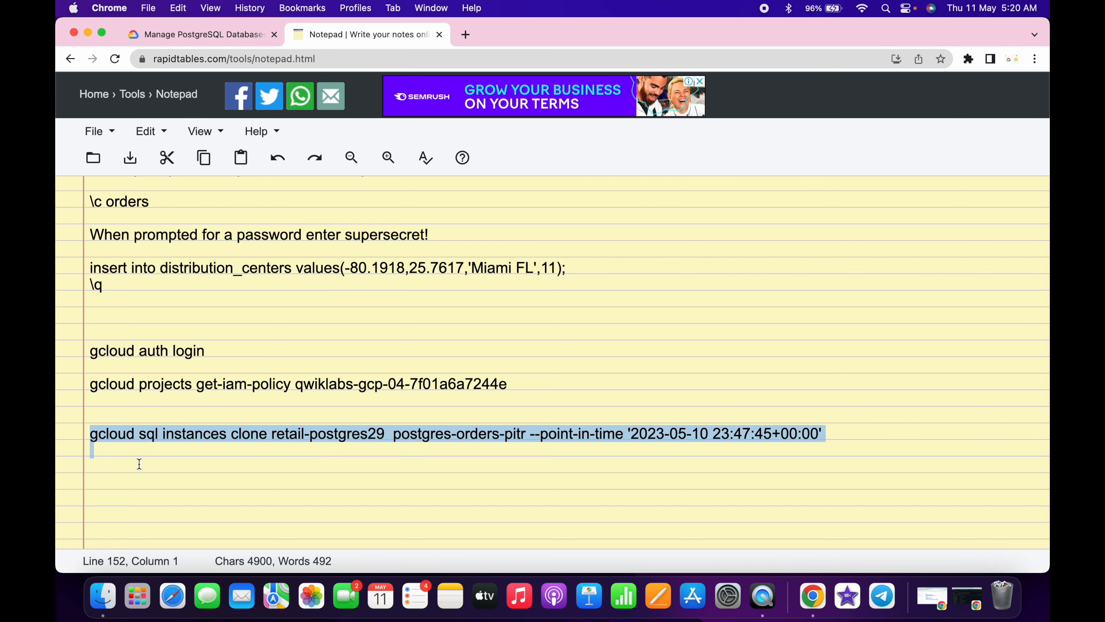
pyautogui.press('super+c')
pyautogui.hotkey('ctrl', 'Right')
pyautogui.press('super+v')
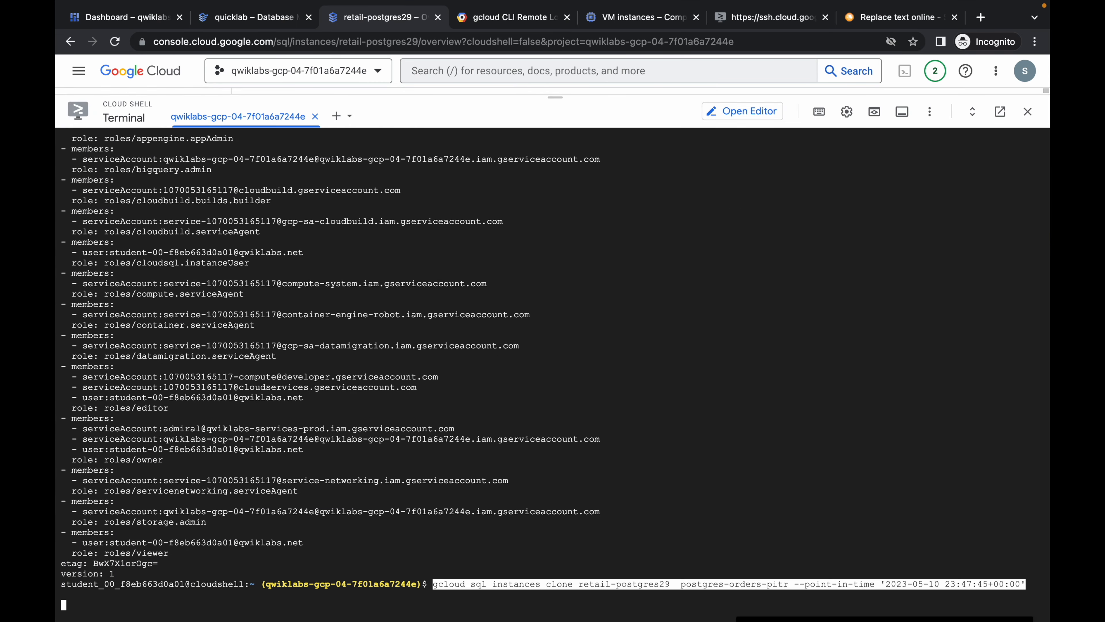